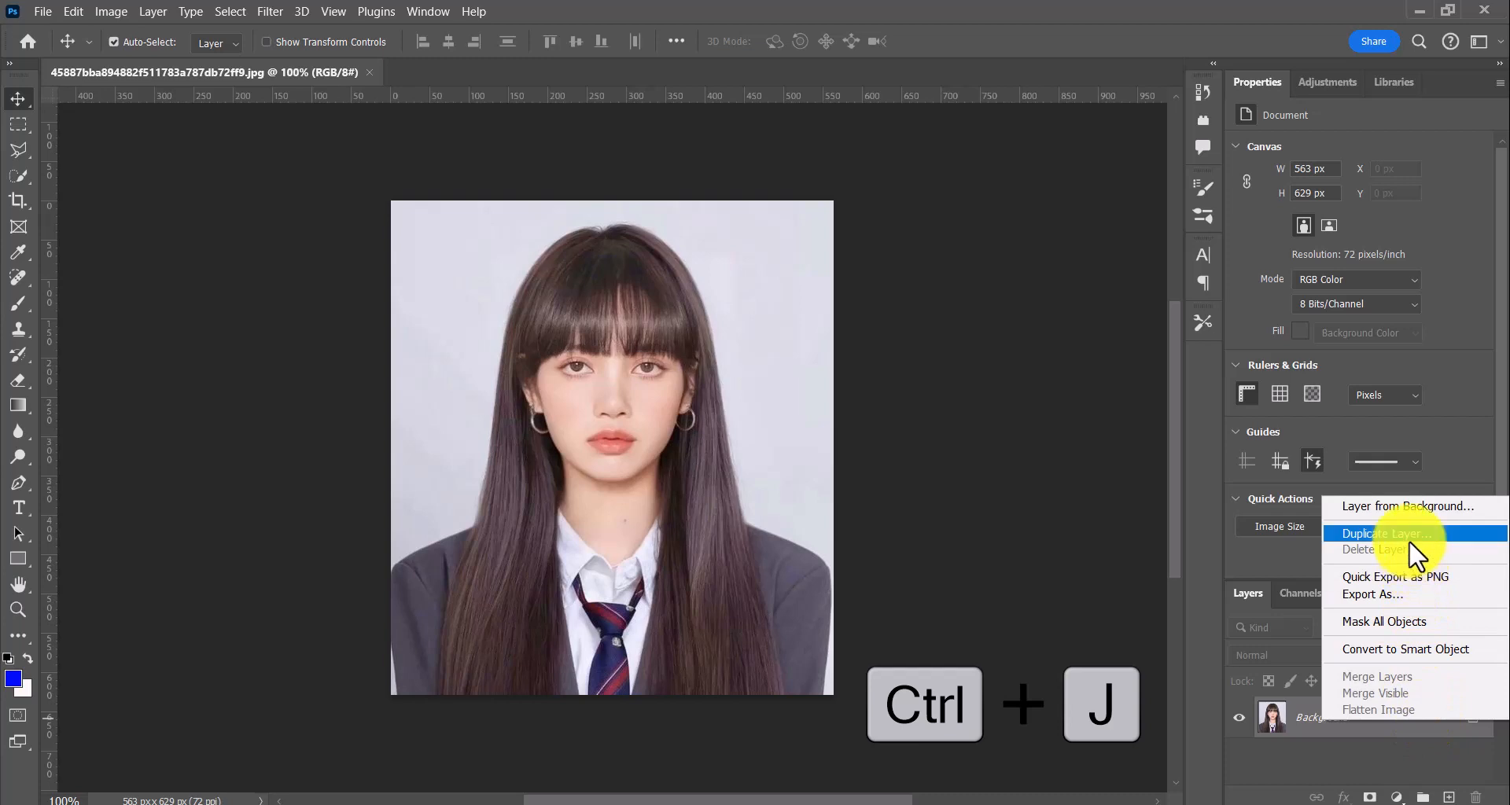
Duplicate the Background layer under its default name and crop the portrait to 30 × 40 mm at 300 px/in
left_click(1406, 536)
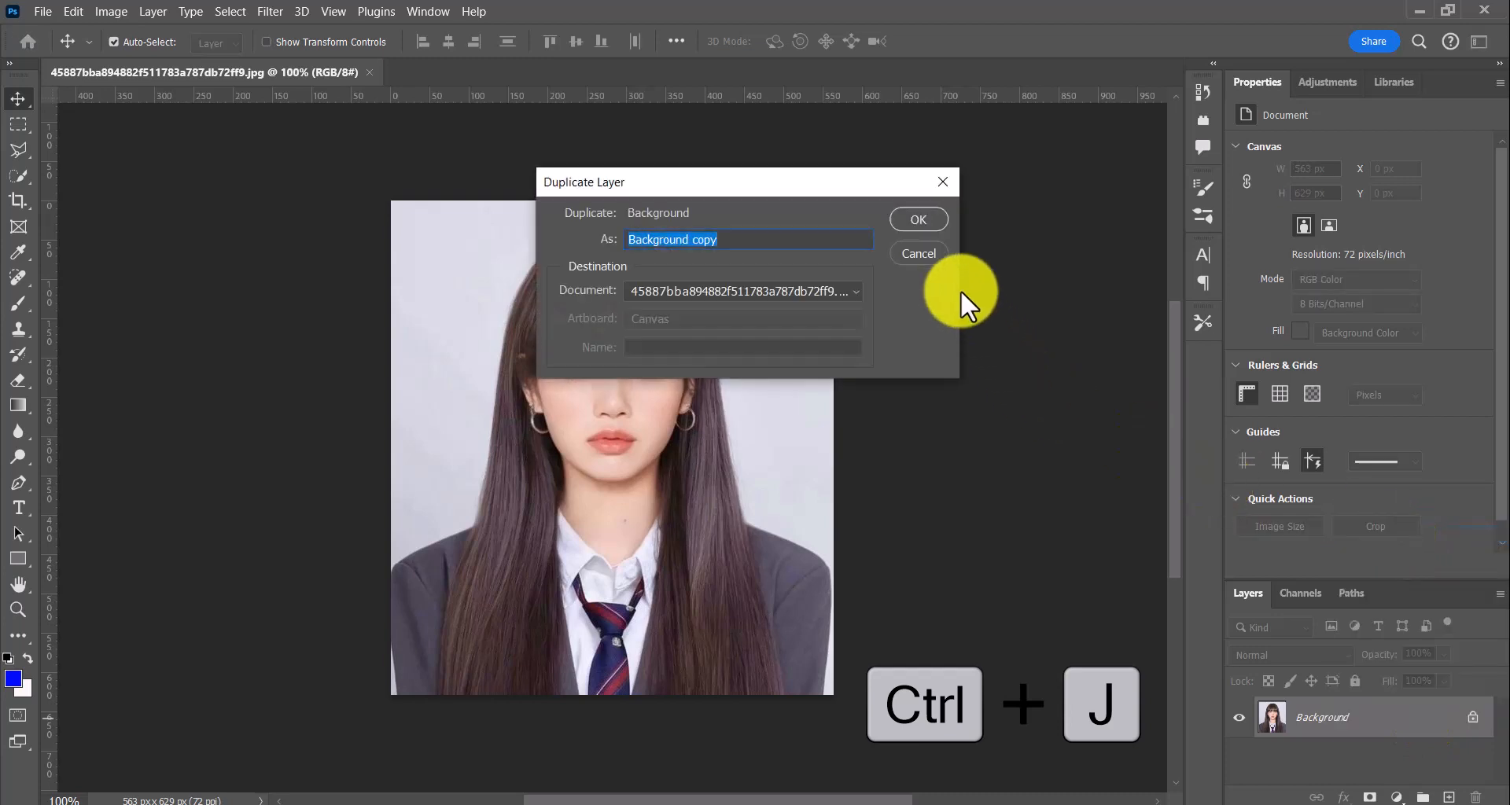
left_click(905, 217)
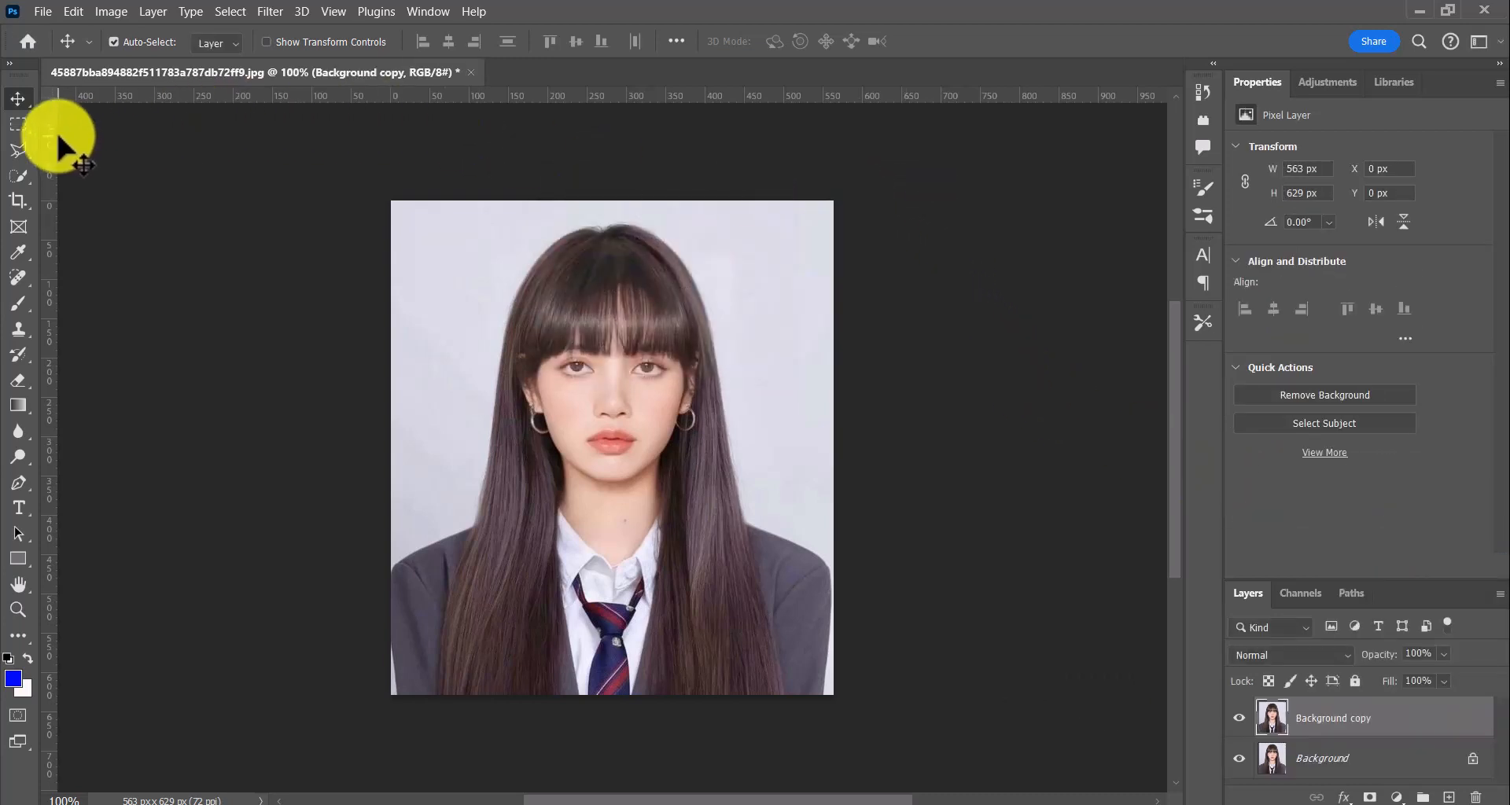
left_click(17, 198)
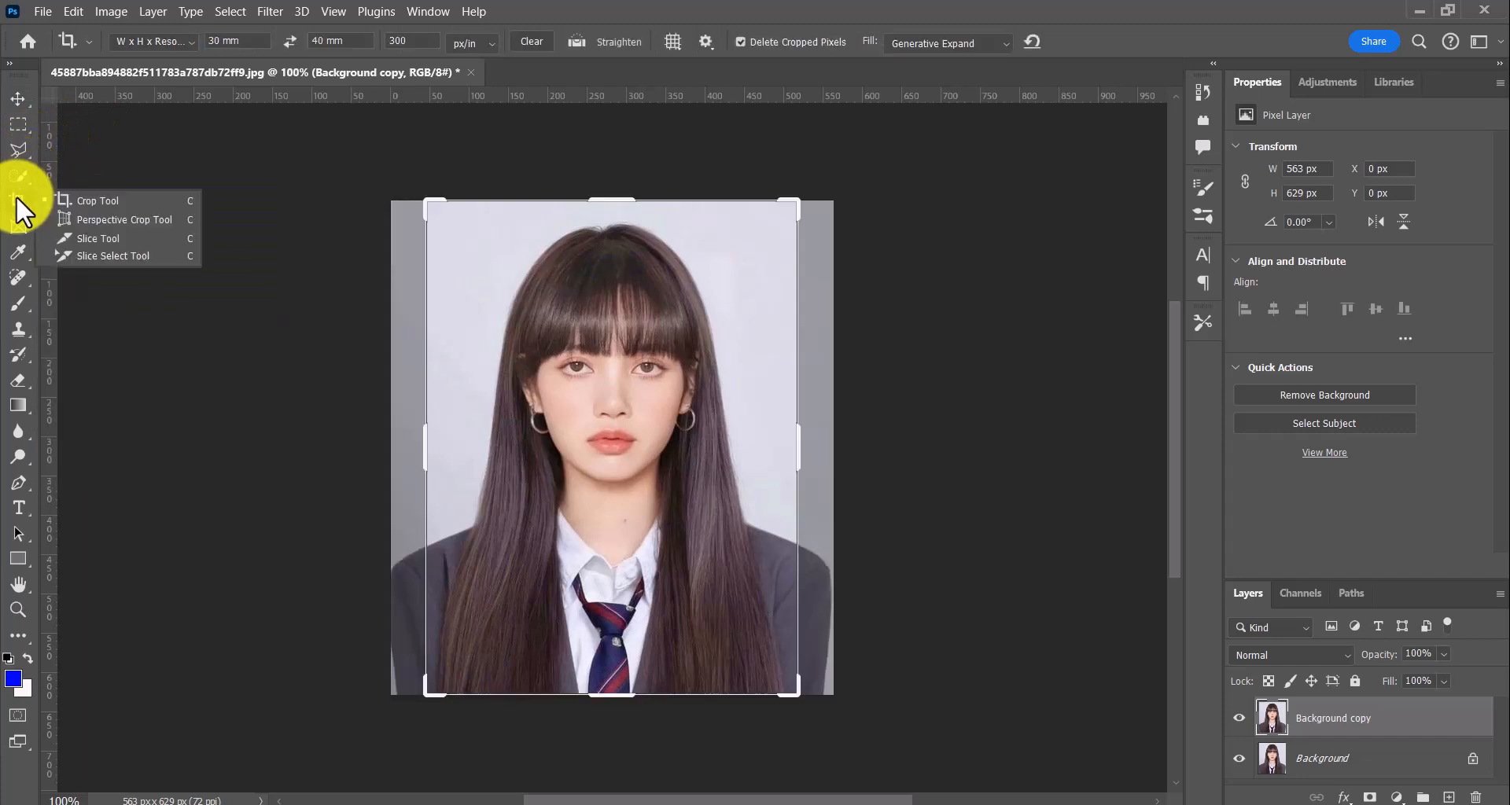
left_click(190, 43)
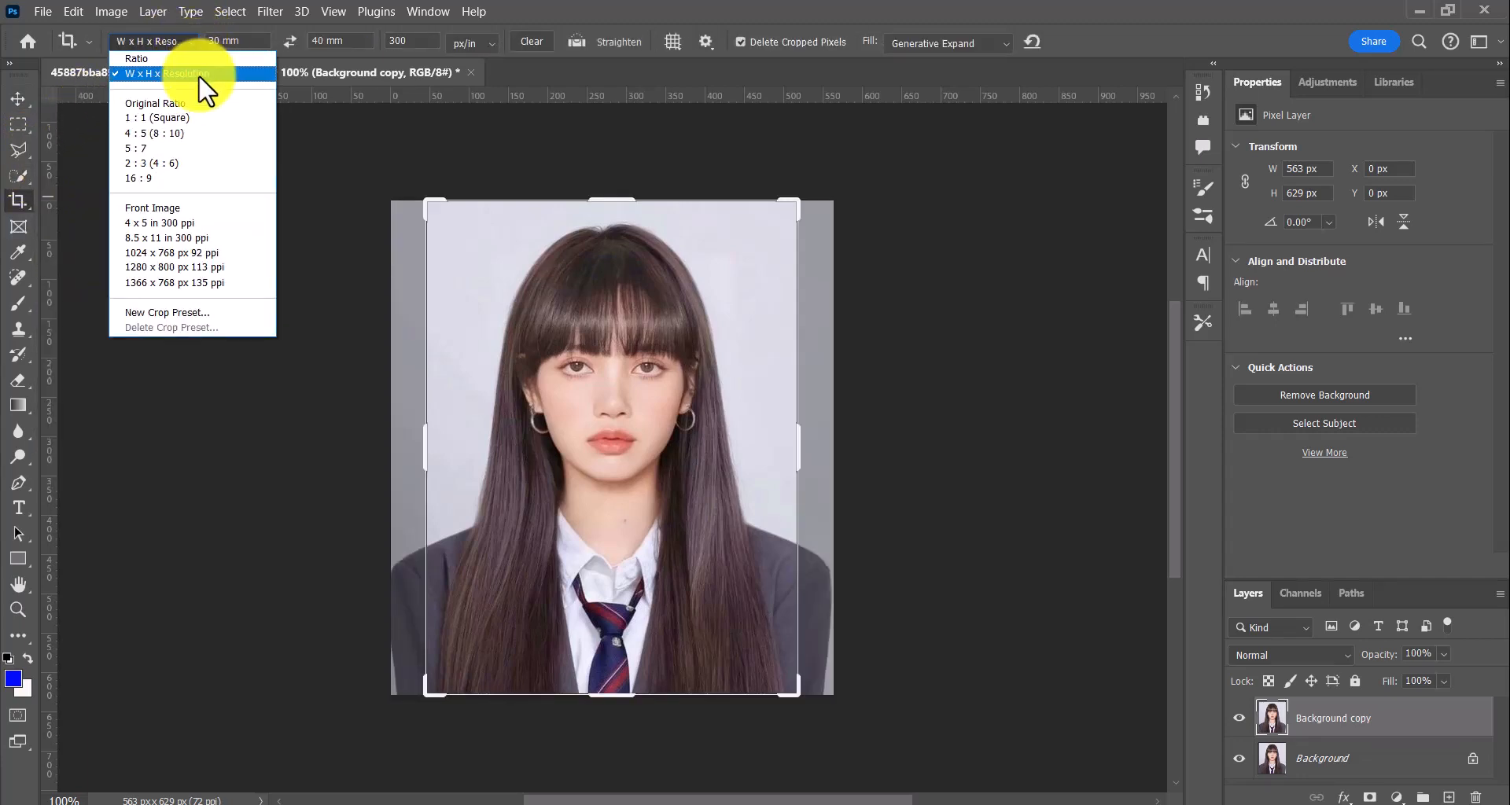
left_click(193, 73)
left_click(221, 41)
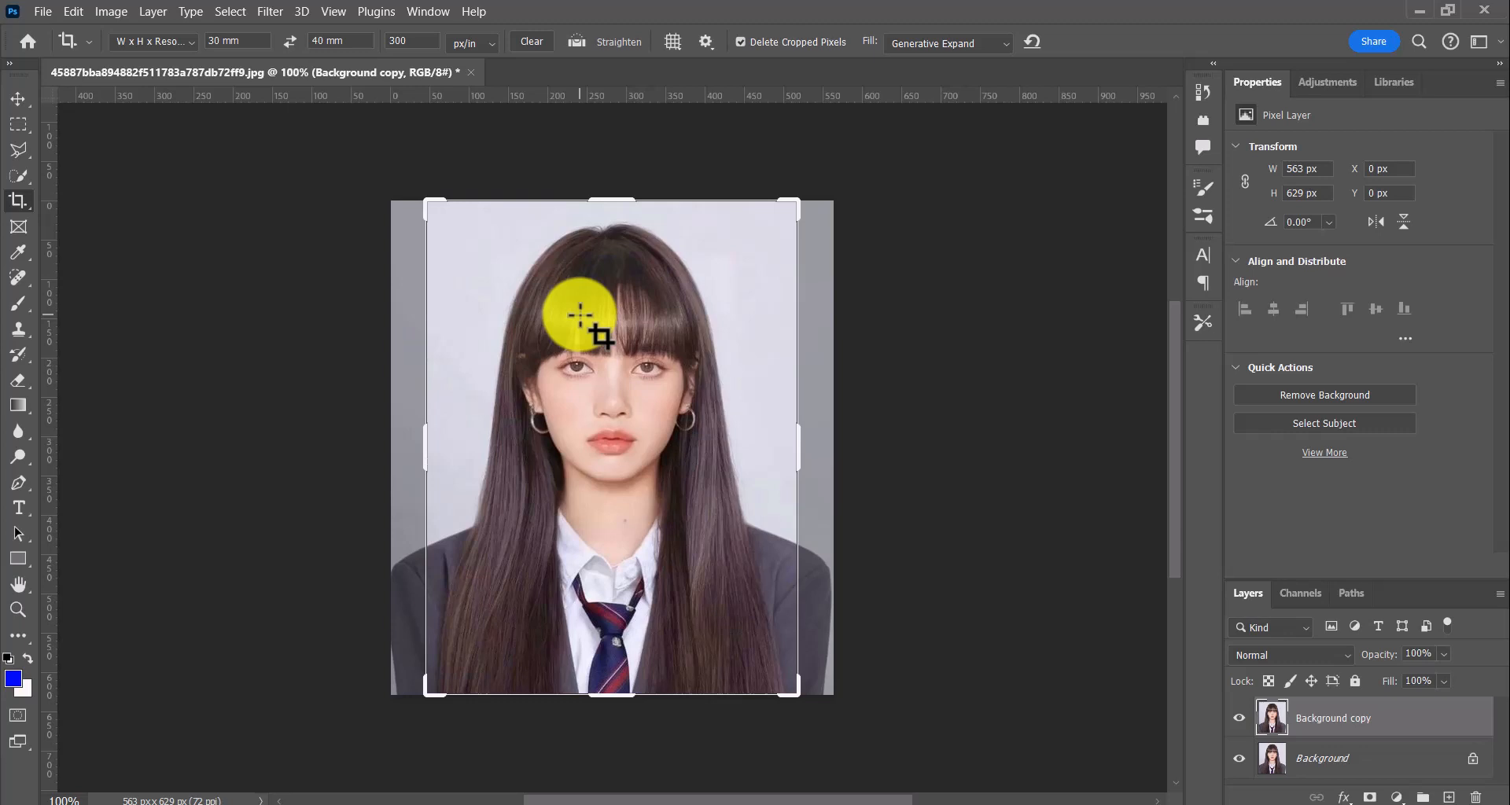
left_click(580, 319)
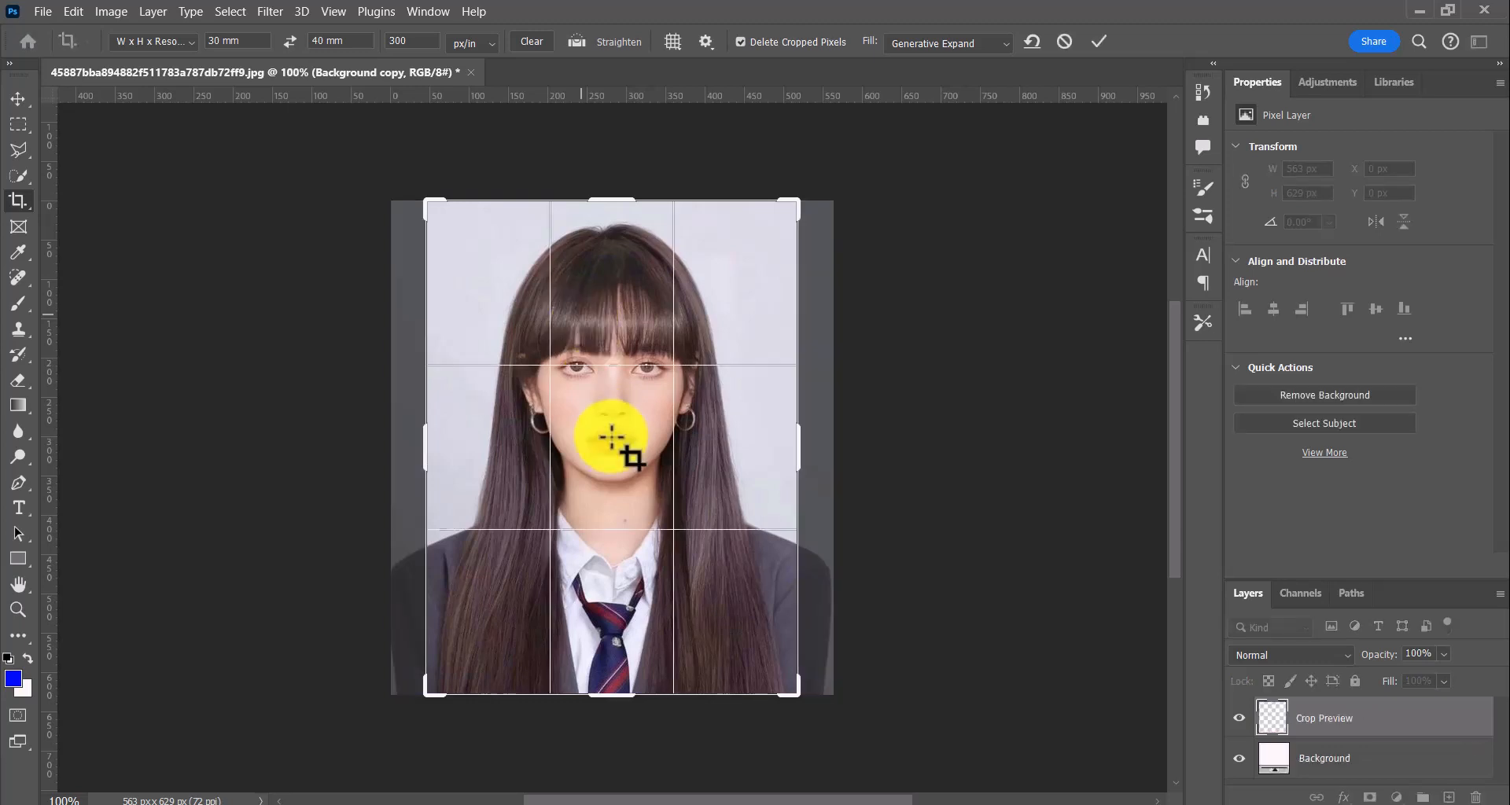
key("Return")
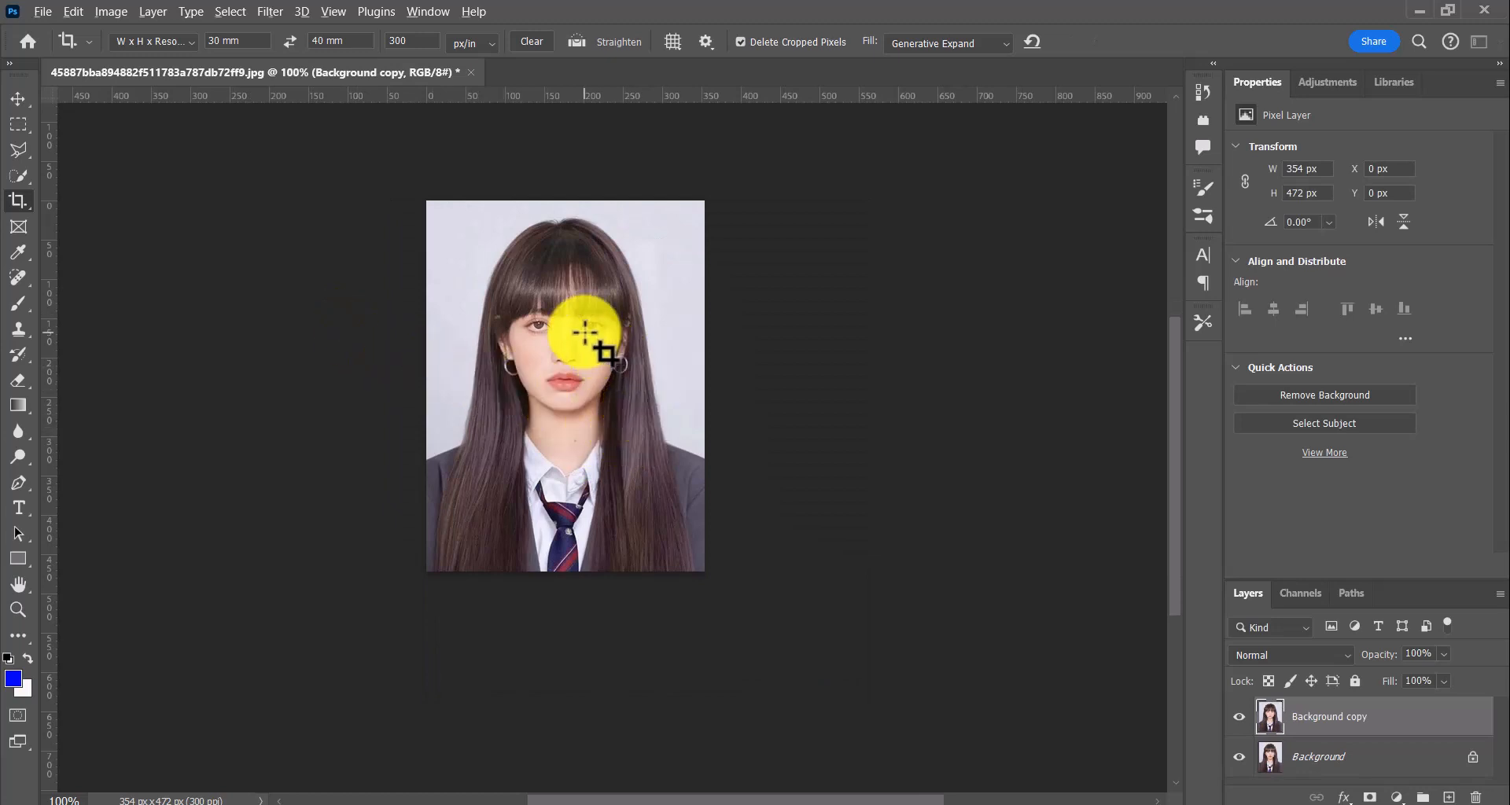
Brighten the copied layer's midtones with a Curves adjustment, raising the RGB midpoint from input 126 to output 142
left_click(102, 9)
mouse_move(181, 52)
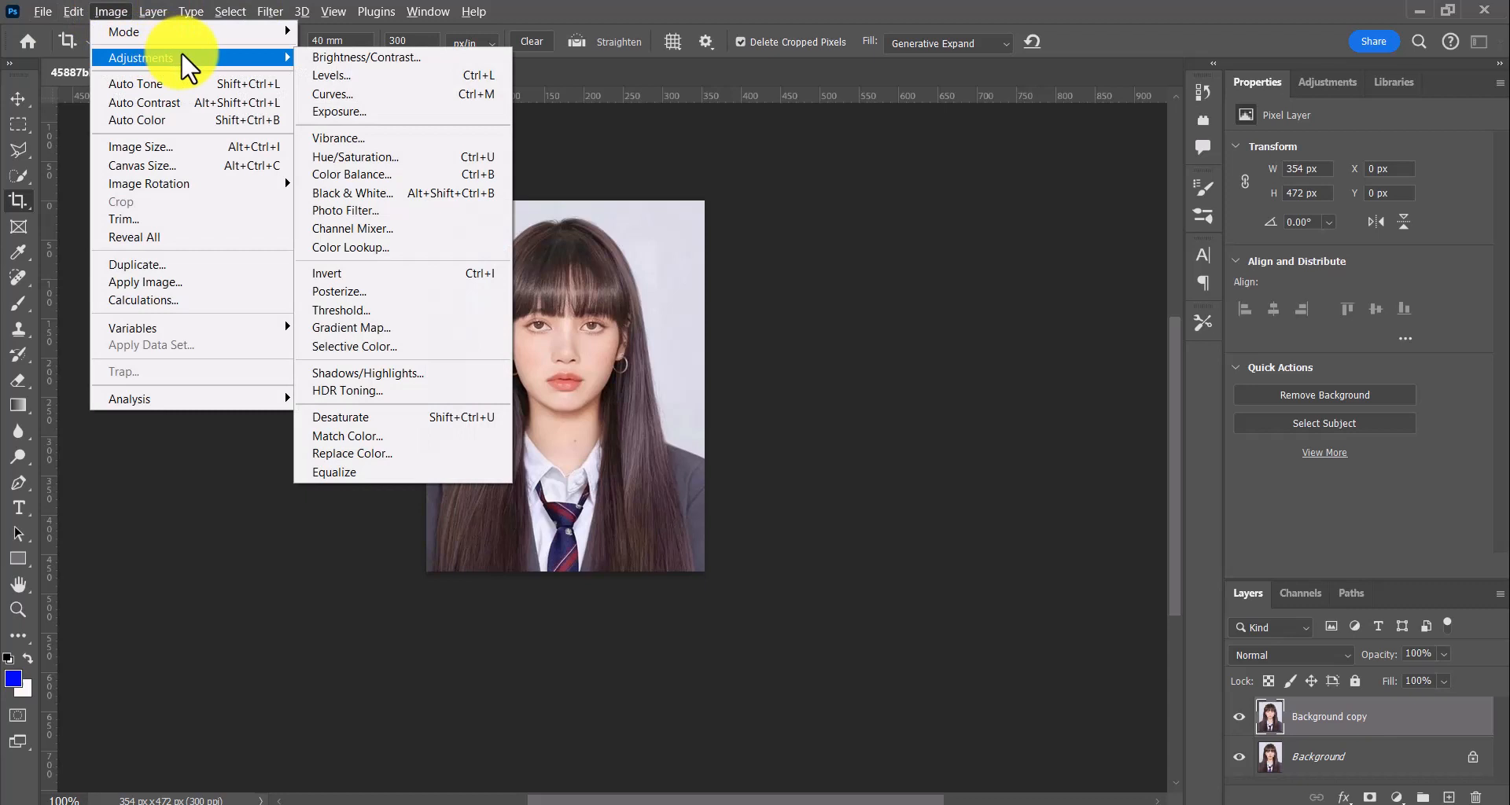
left_click(360, 94)
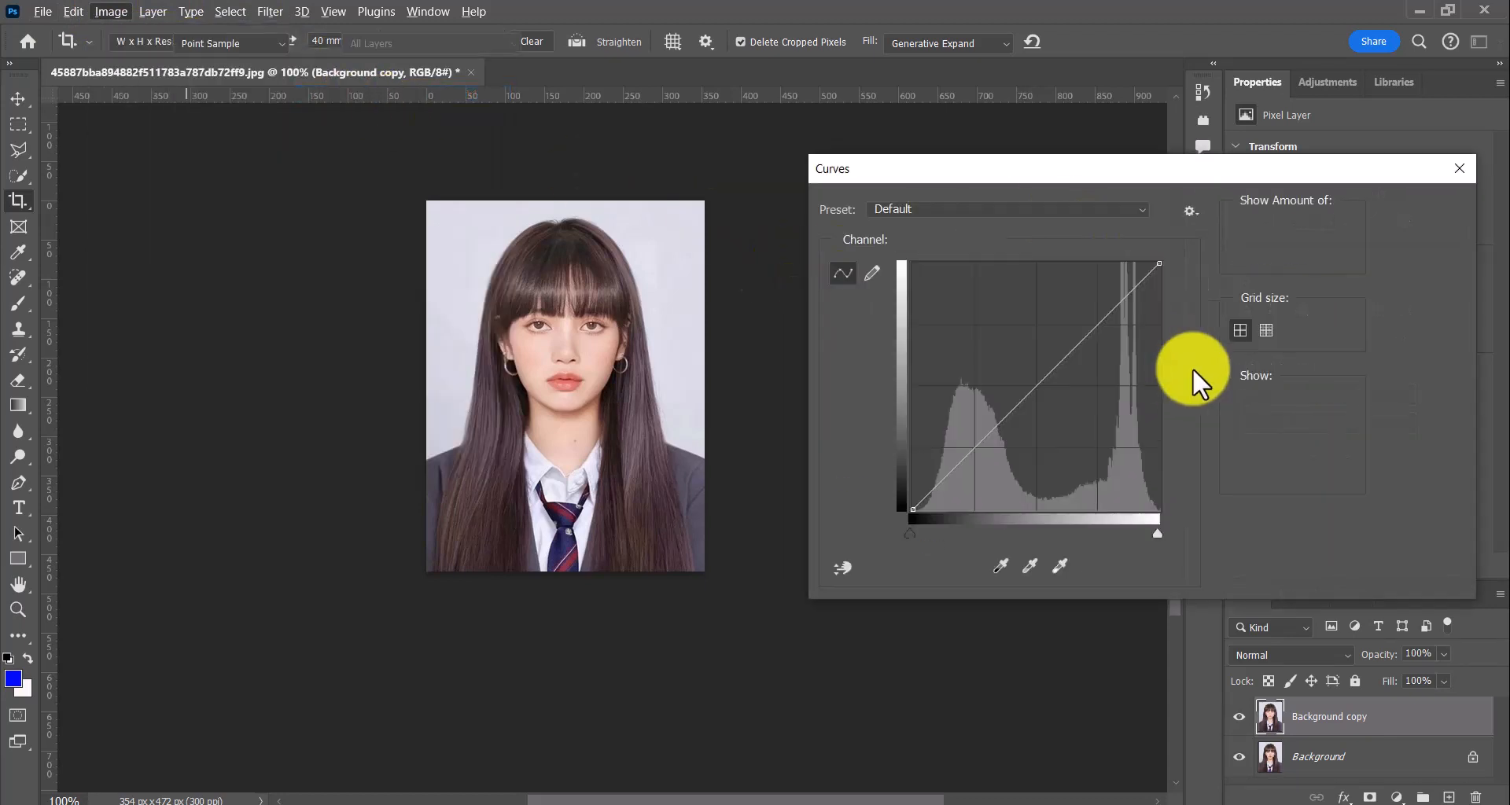
left_click_drag(1042, 380, 1035, 373)
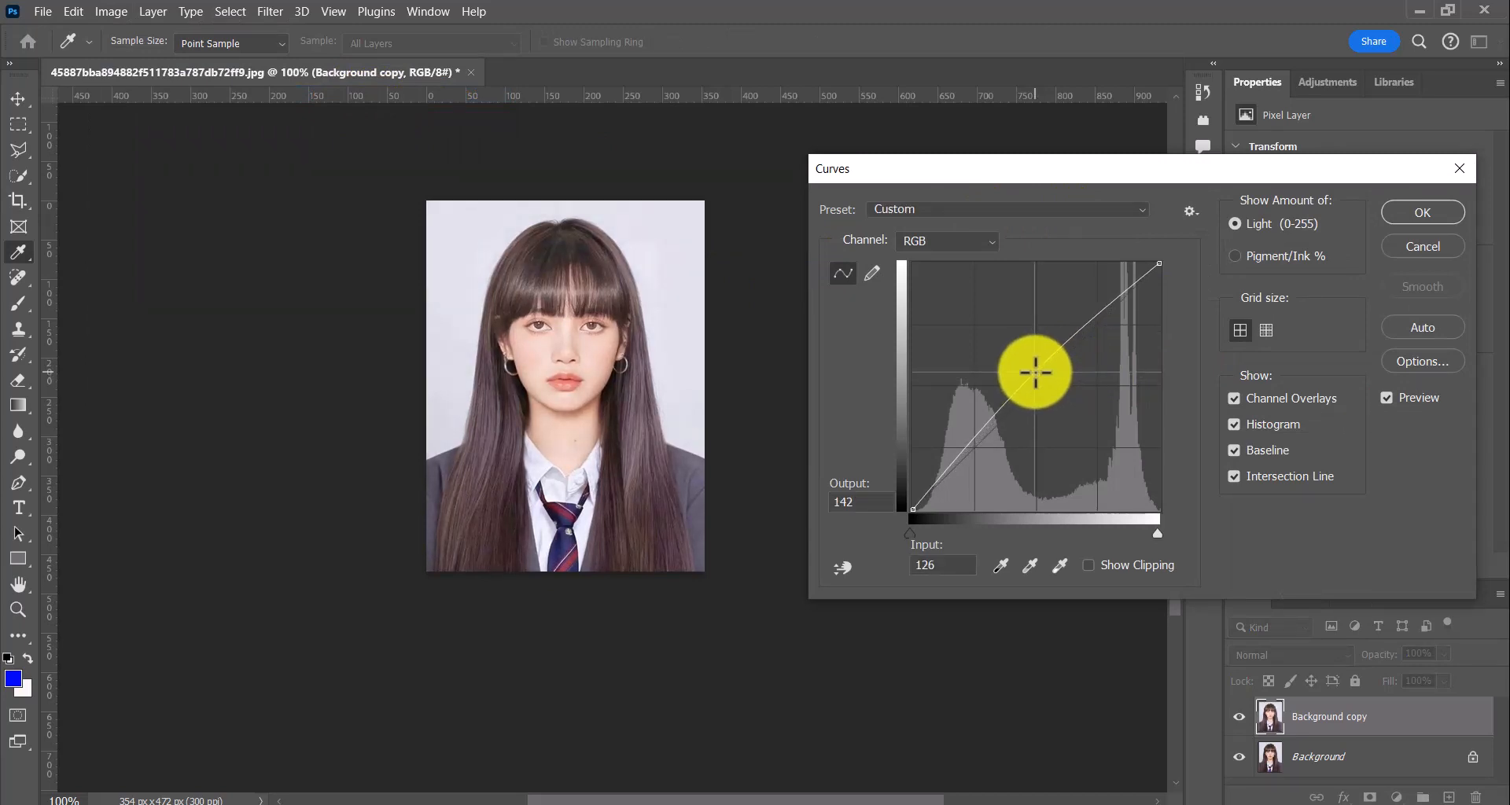
left_click(1416, 210)
key("c")
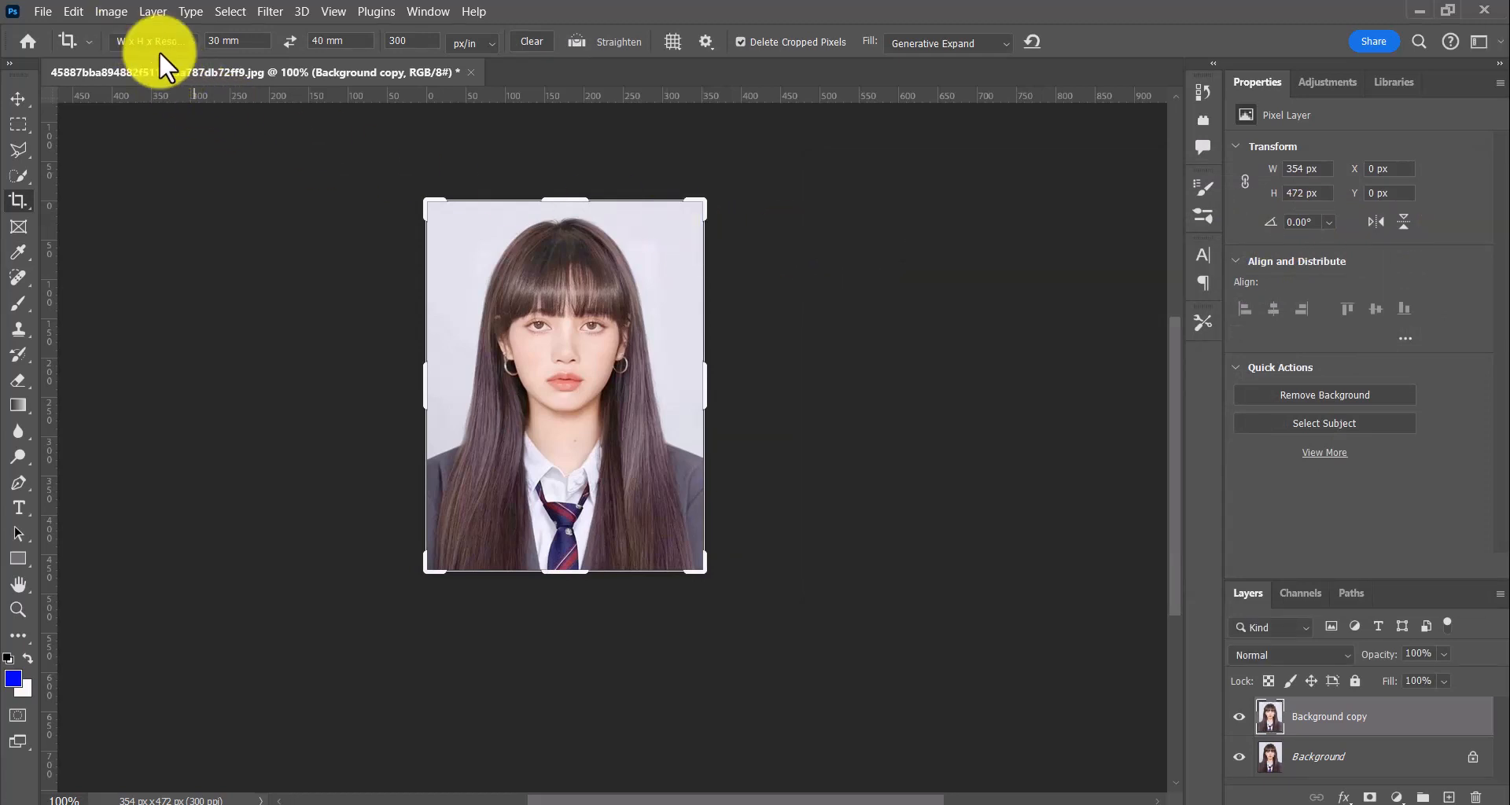
Apply a Levels adjustment to the copied layer with the midtone input at 0.72 and the white input at 229
scroll(644, 415, "up", 1)
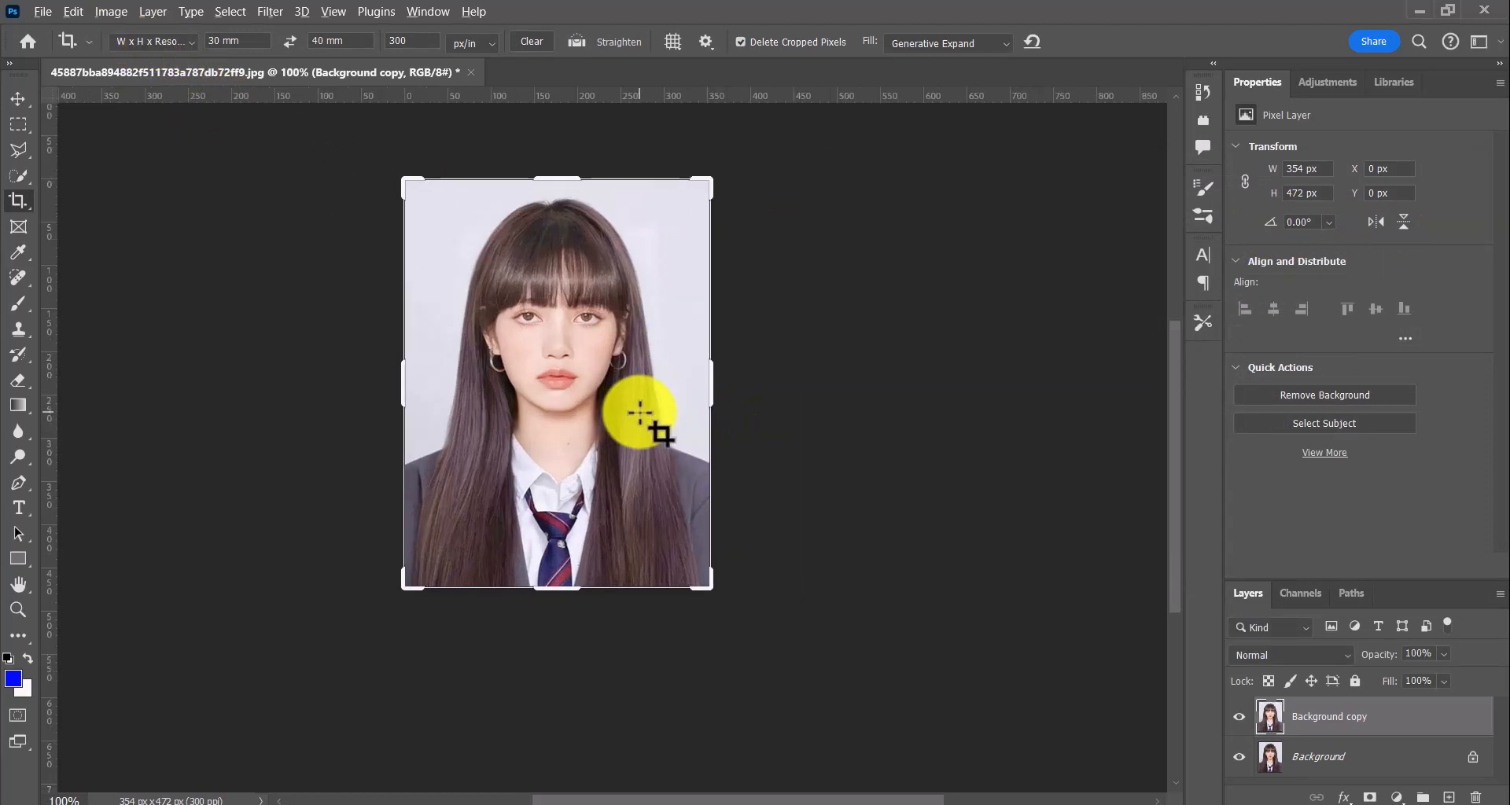
scroll(640, 412, "up", 2)
scroll(165, 194, "up", 1)
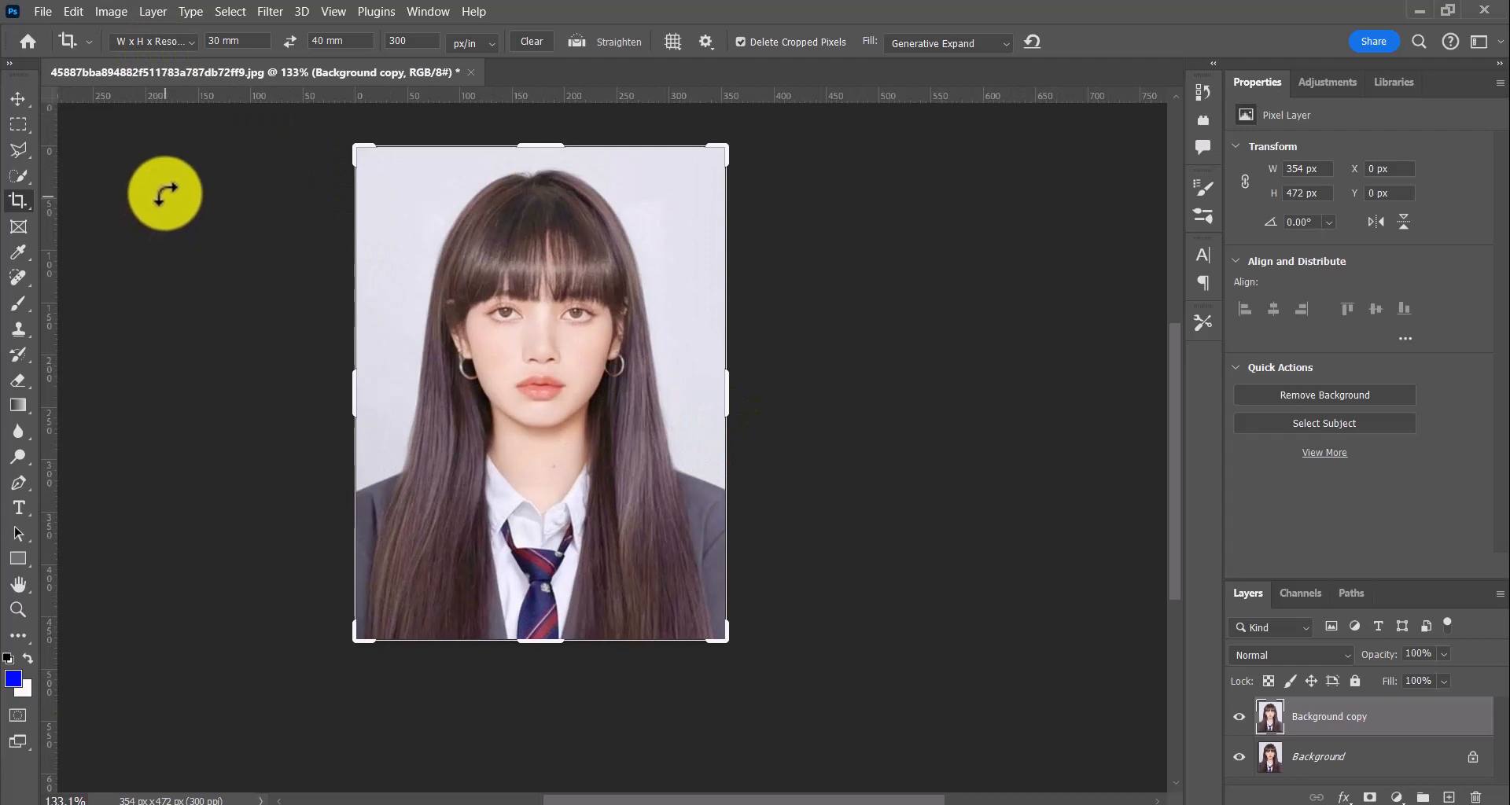
left_click(112, 11)
mouse_move(266, 63)
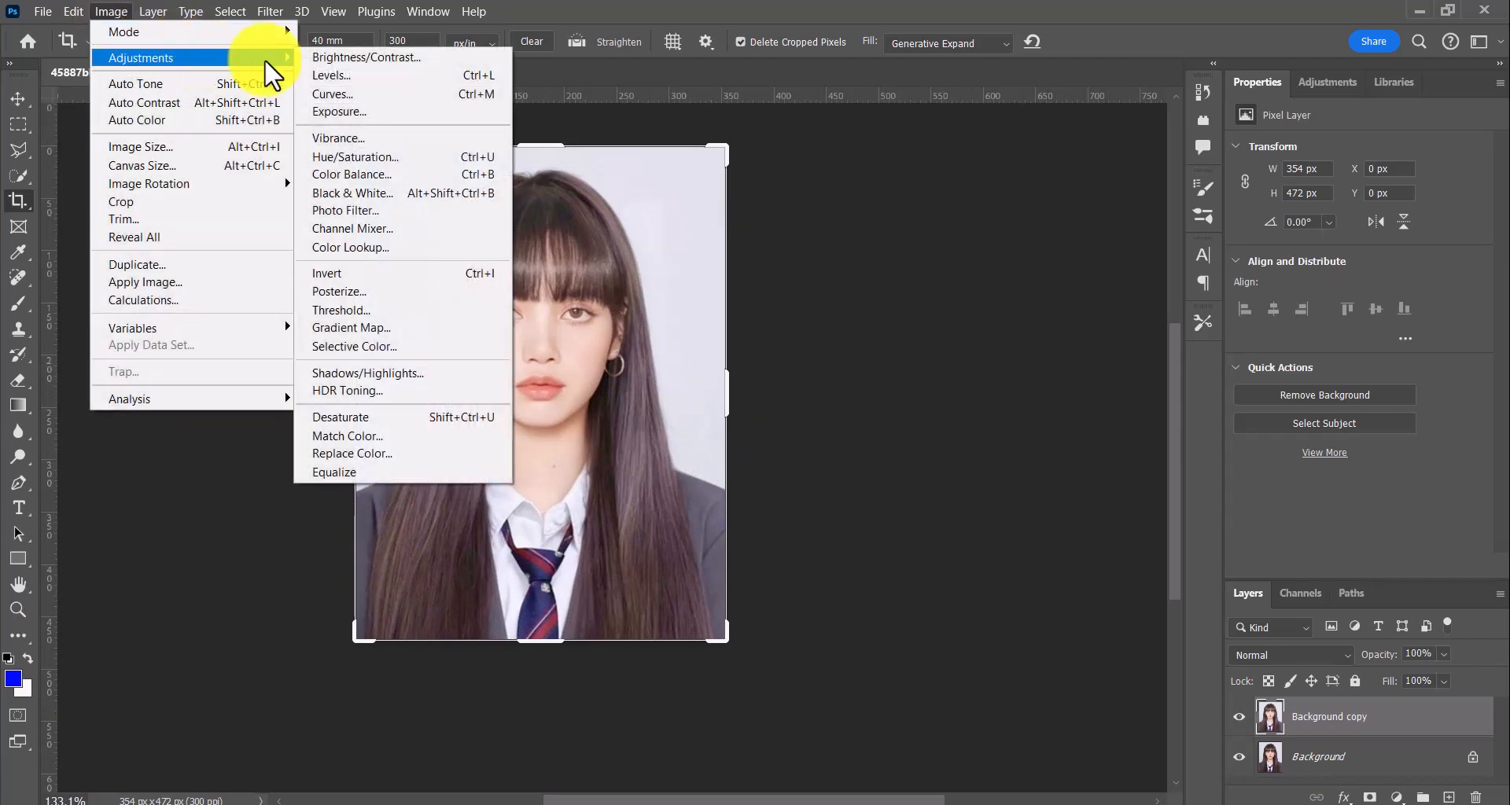
left_click(361, 75)
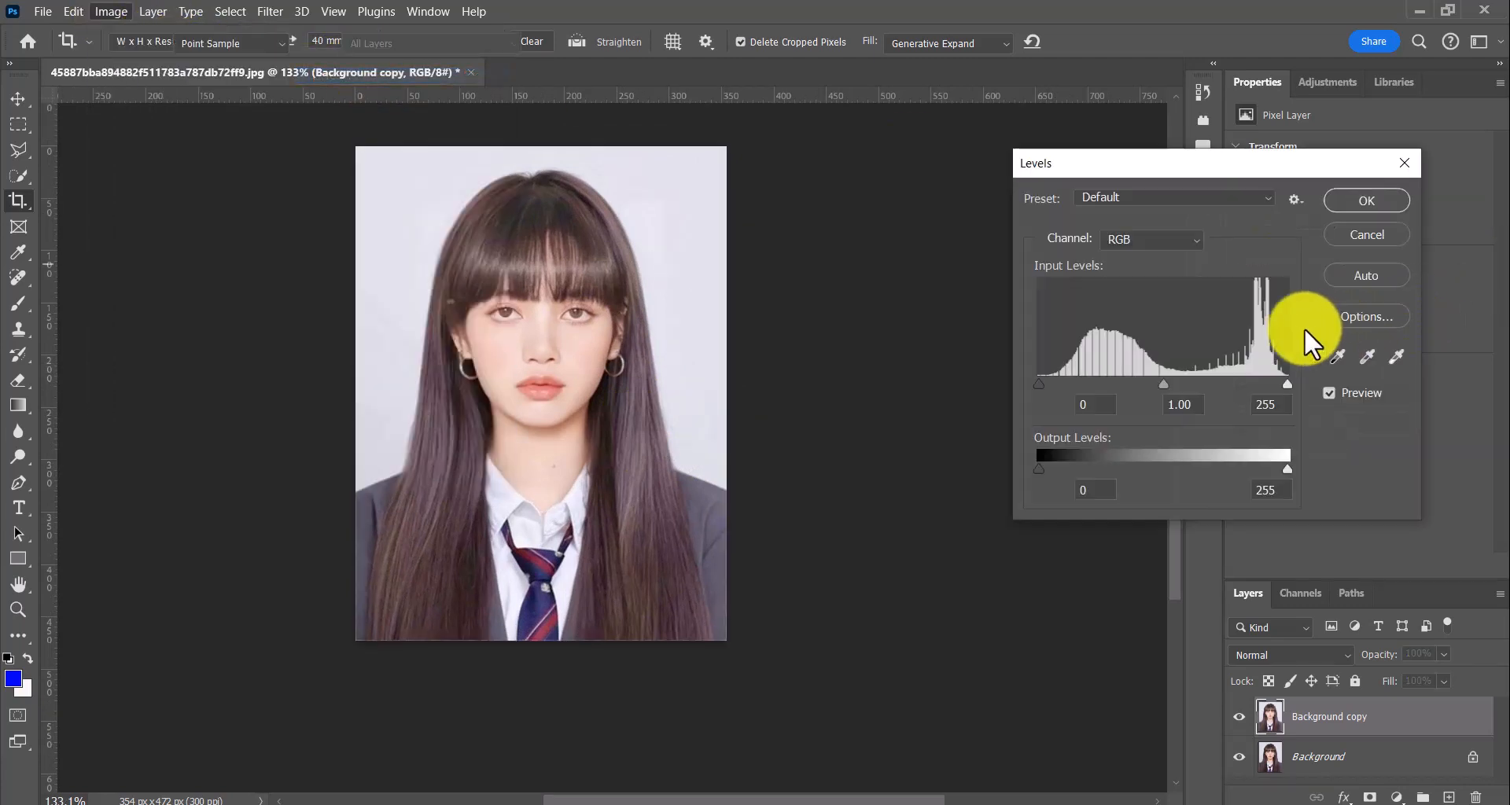
left_click(1161, 381)
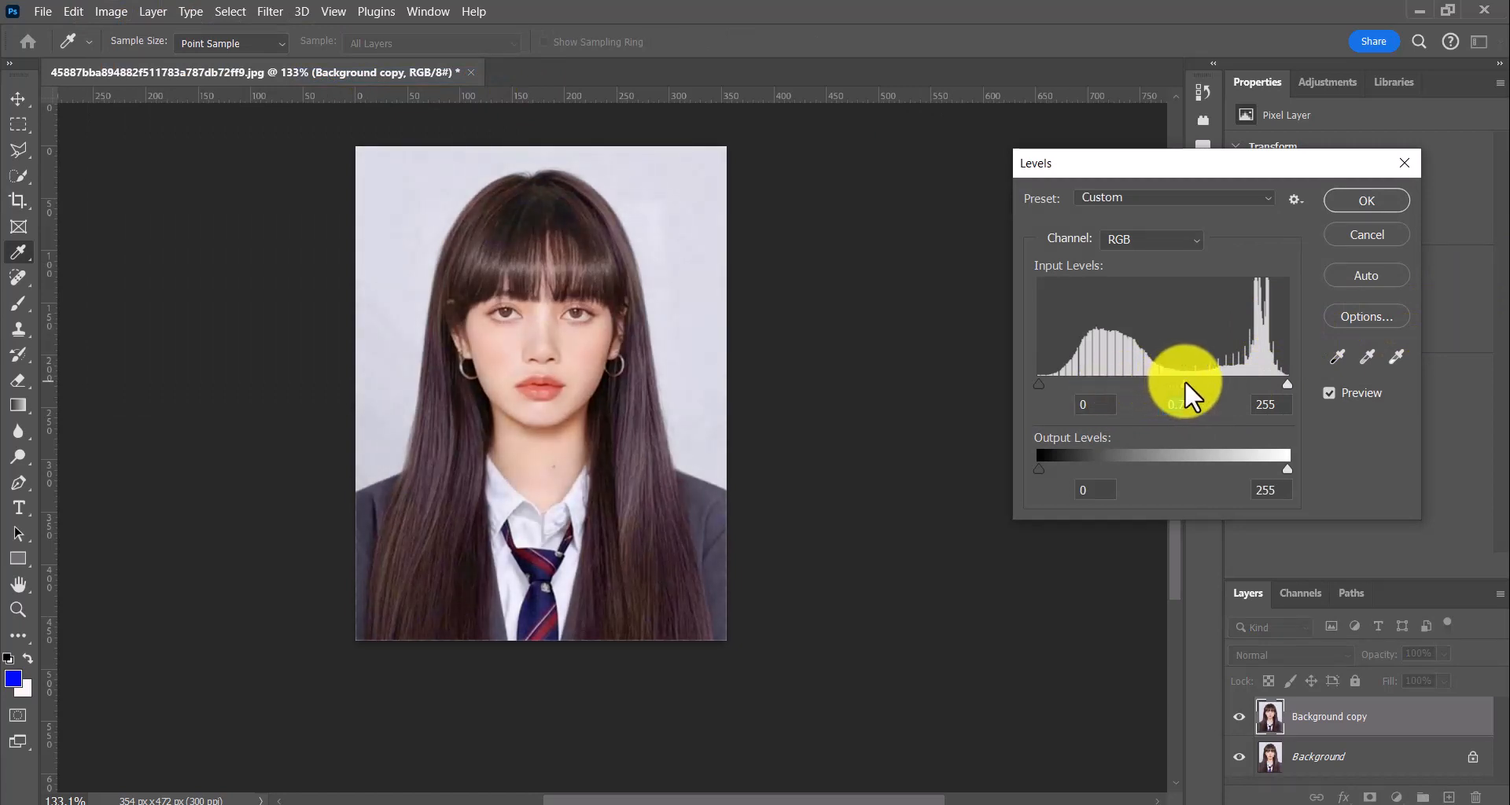
left_click_drag(1284, 385, 1174, 382)
left_click(1356, 193)
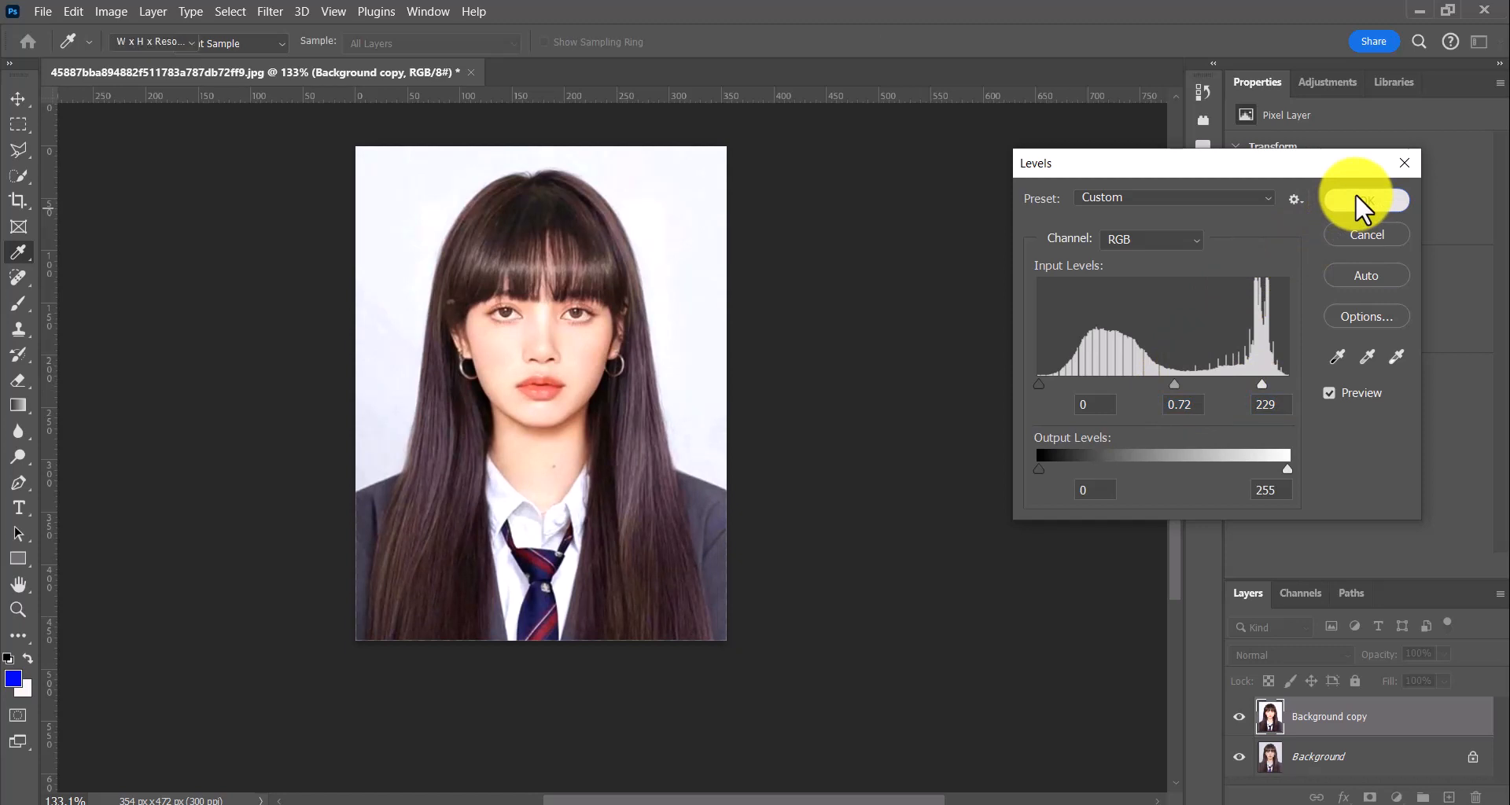
key("c")
Lighten the skin with Replace Color, sampling the cheek and using fuzziness 136 and lightness +32
left_click(110, 11)
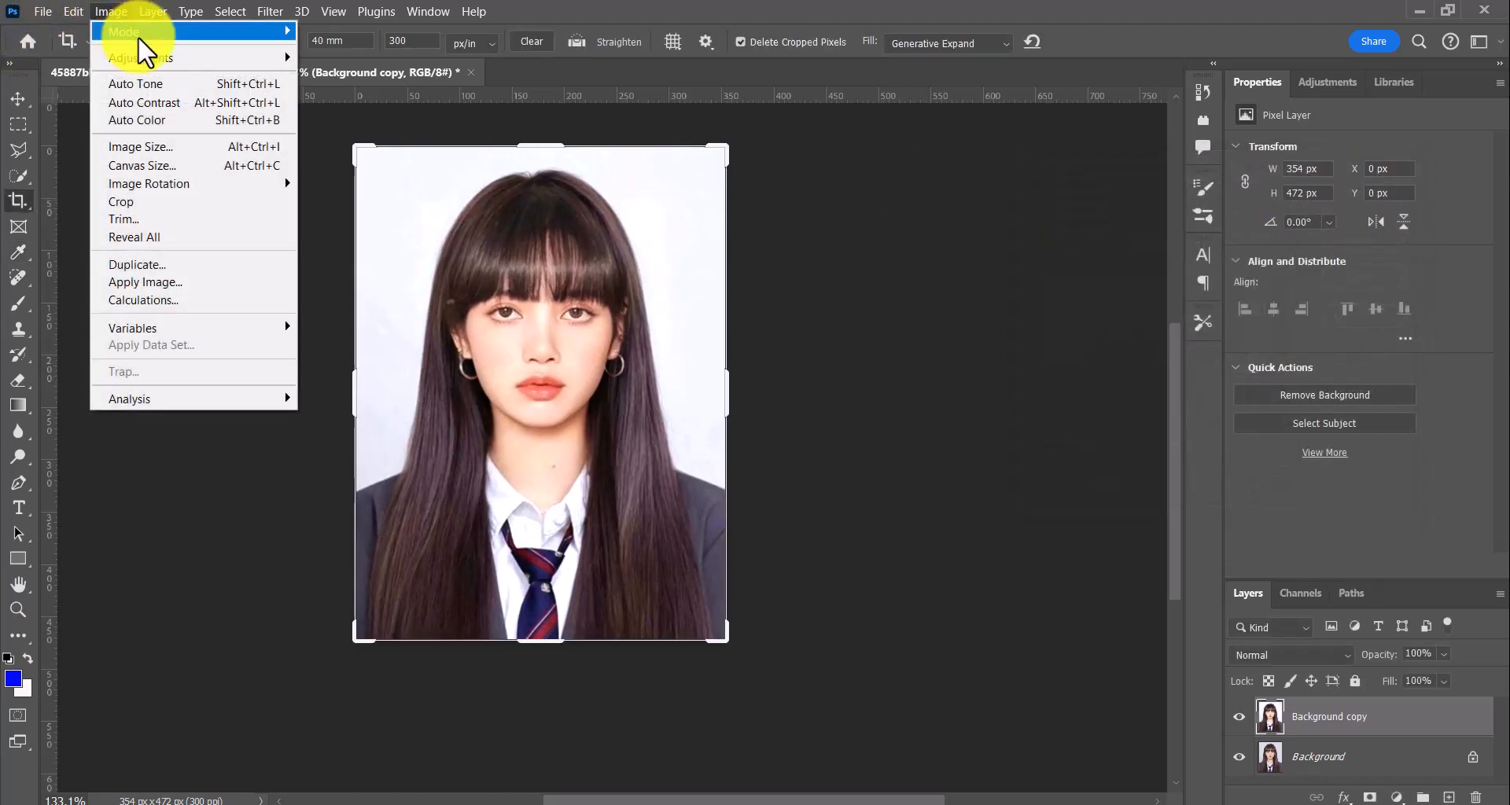
left_click(214, 99)
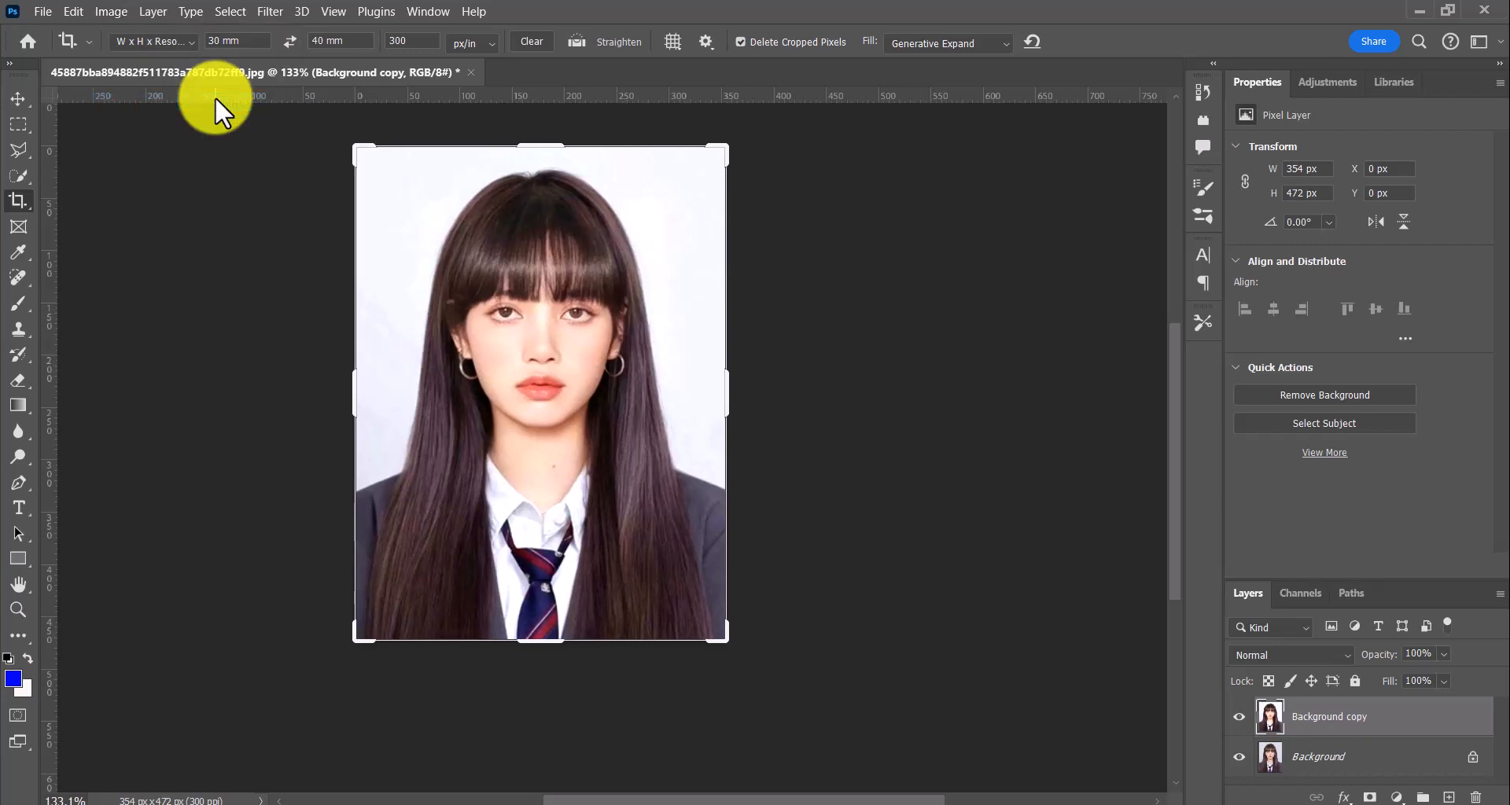
left_click(111, 11)
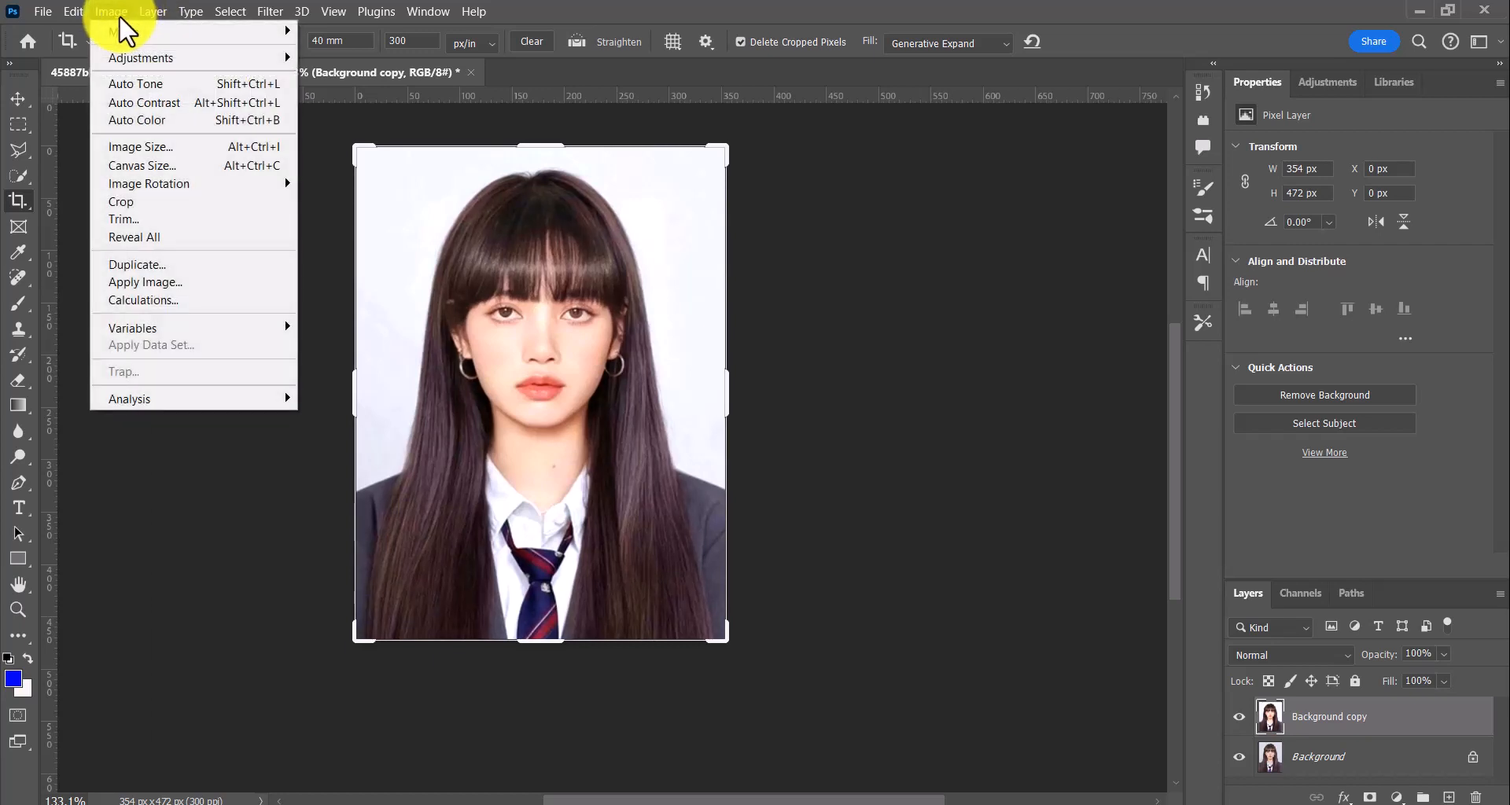
mouse_move(158, 53)
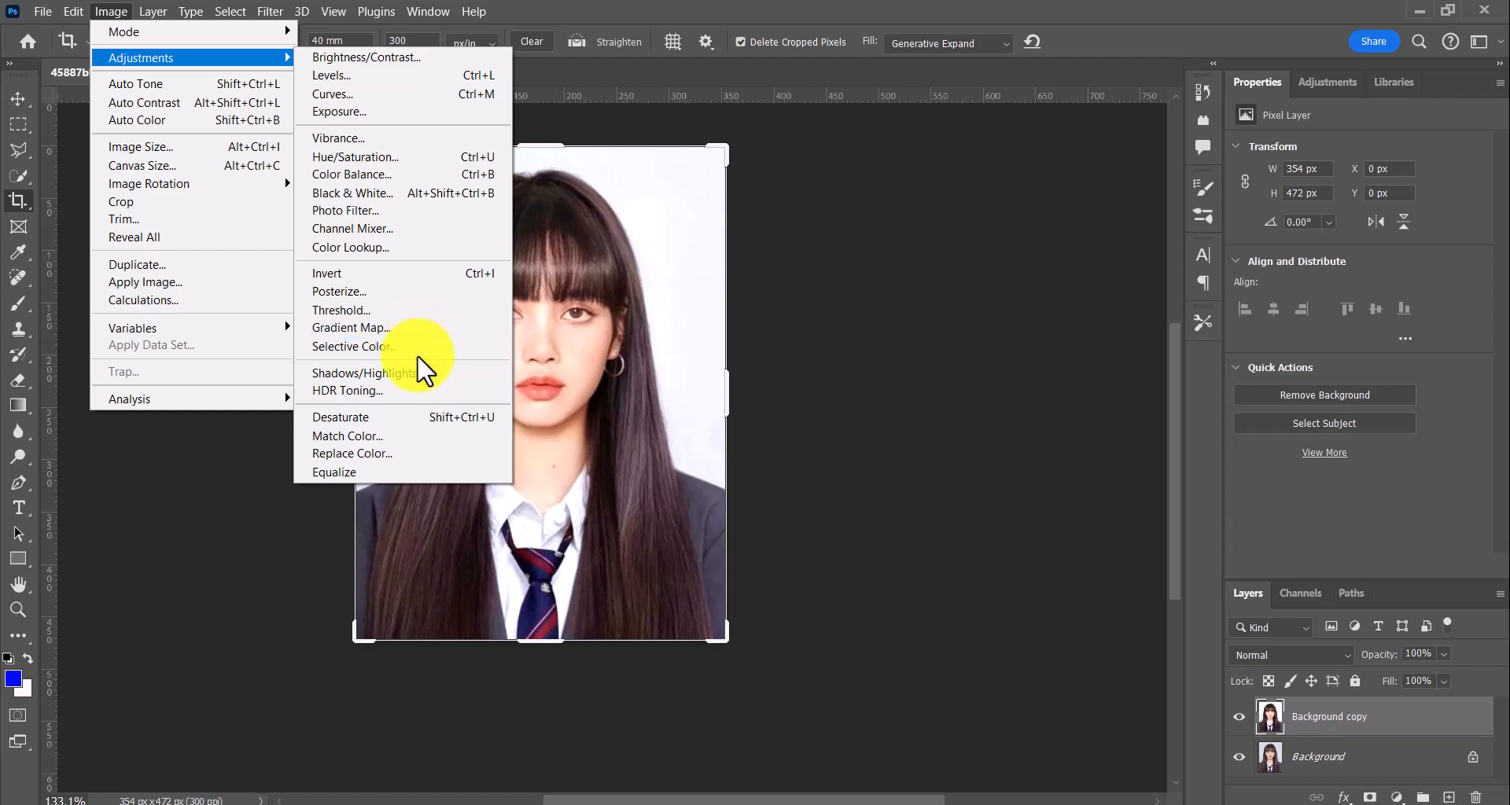
left_click(407, 454)
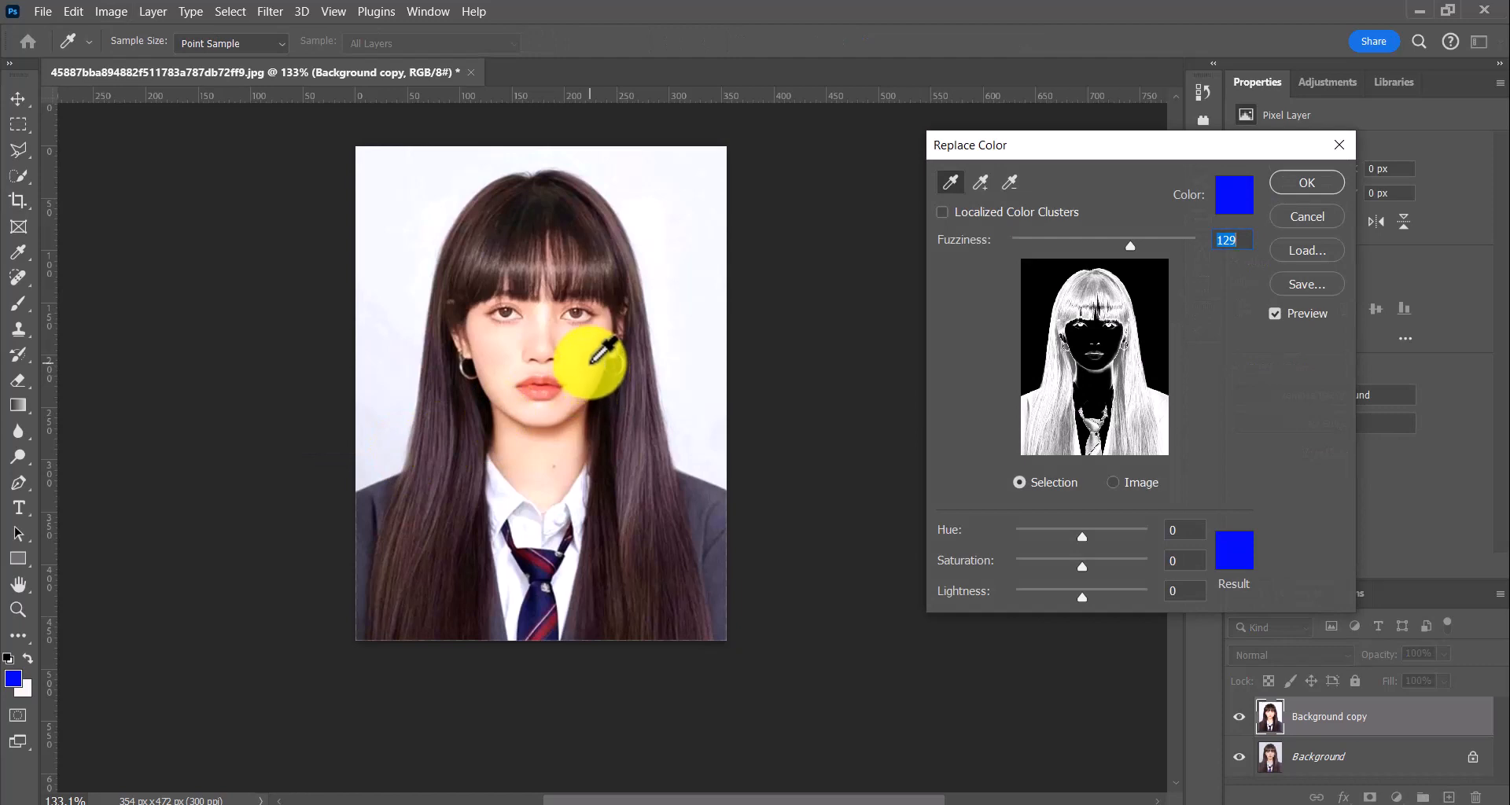
left_click(570, 348)
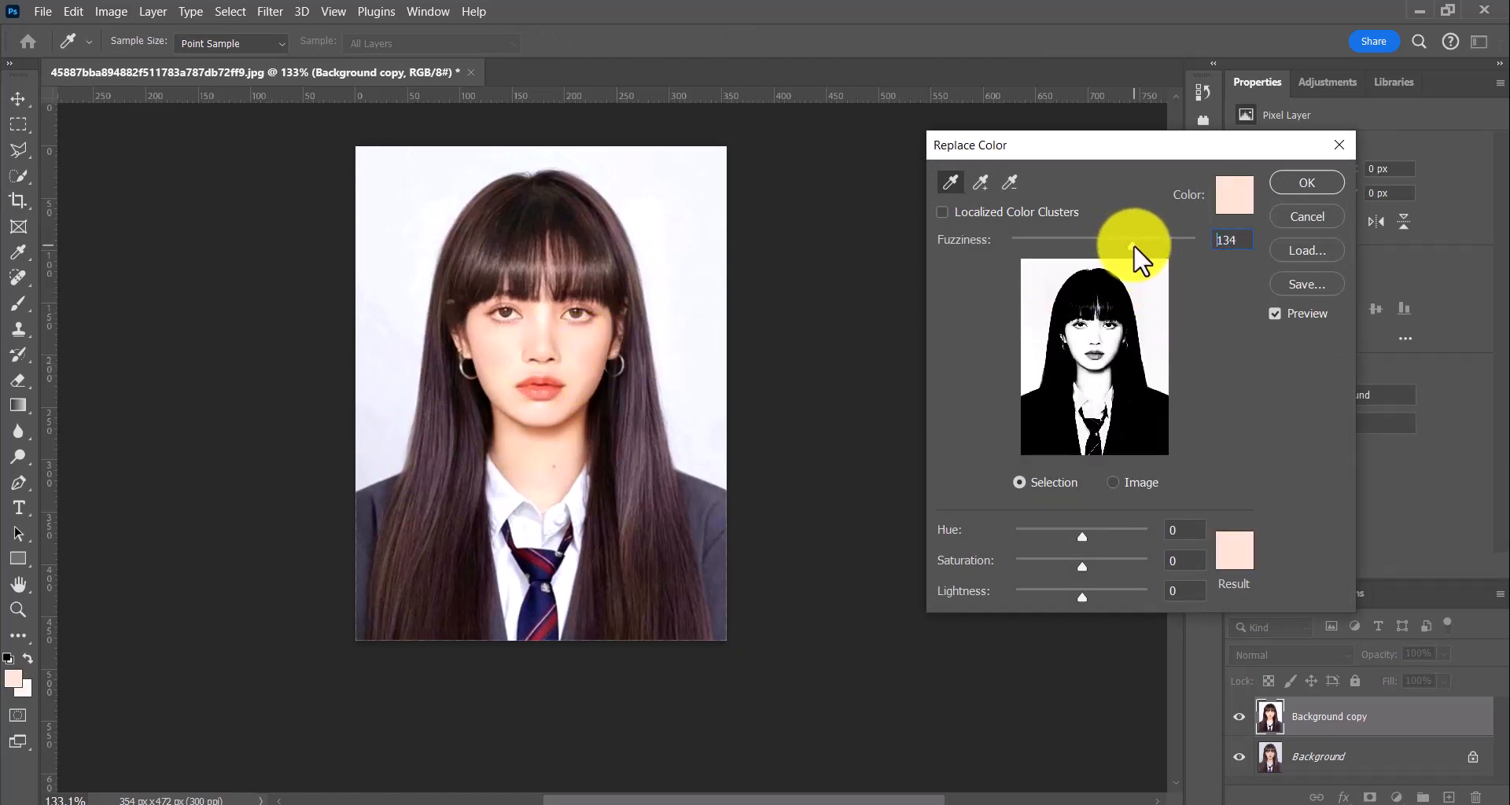
left_click_drag(1137, 250, 1137, 249)
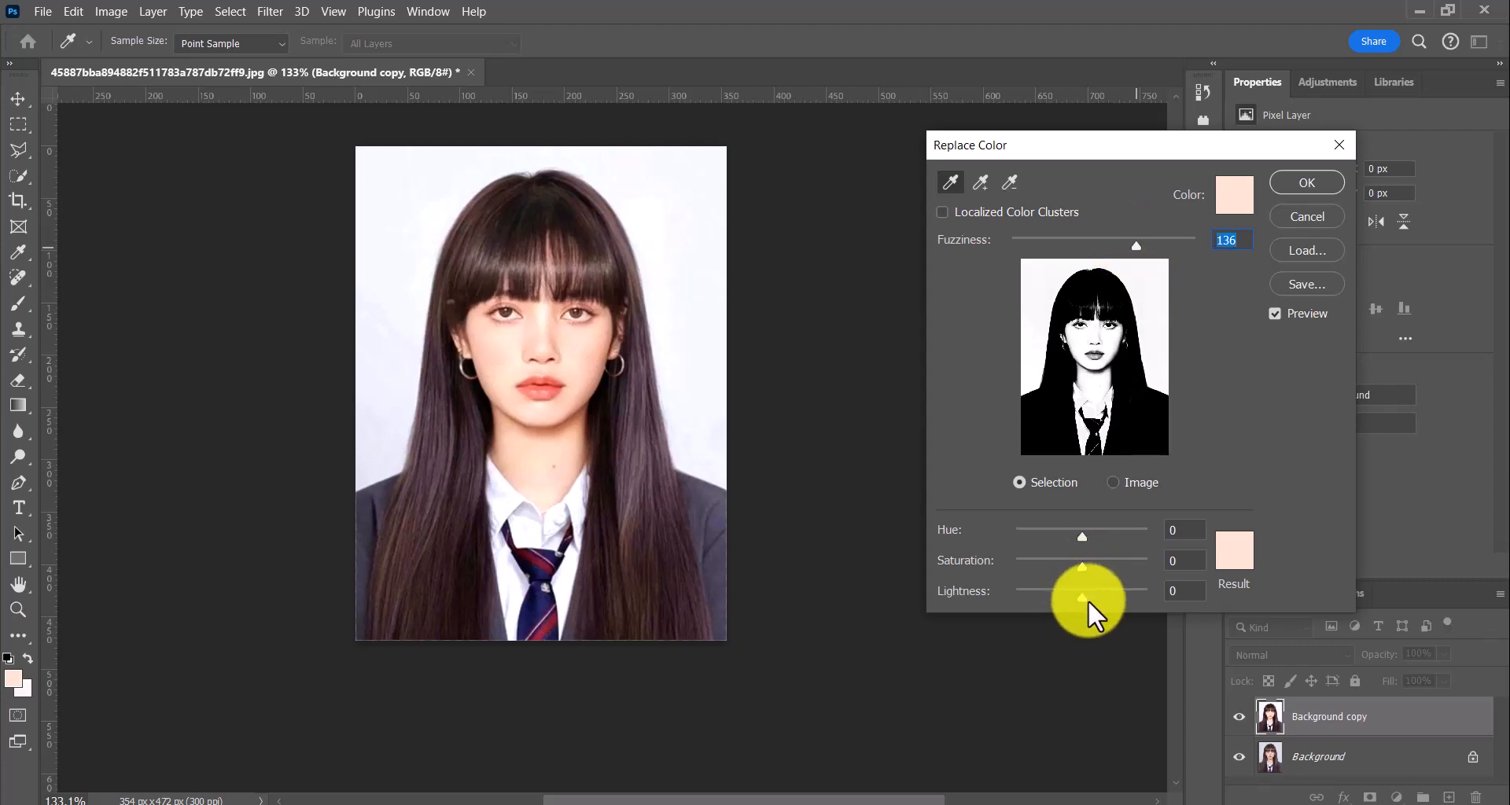
left_click_drag(1083, 593, 1103, 589)
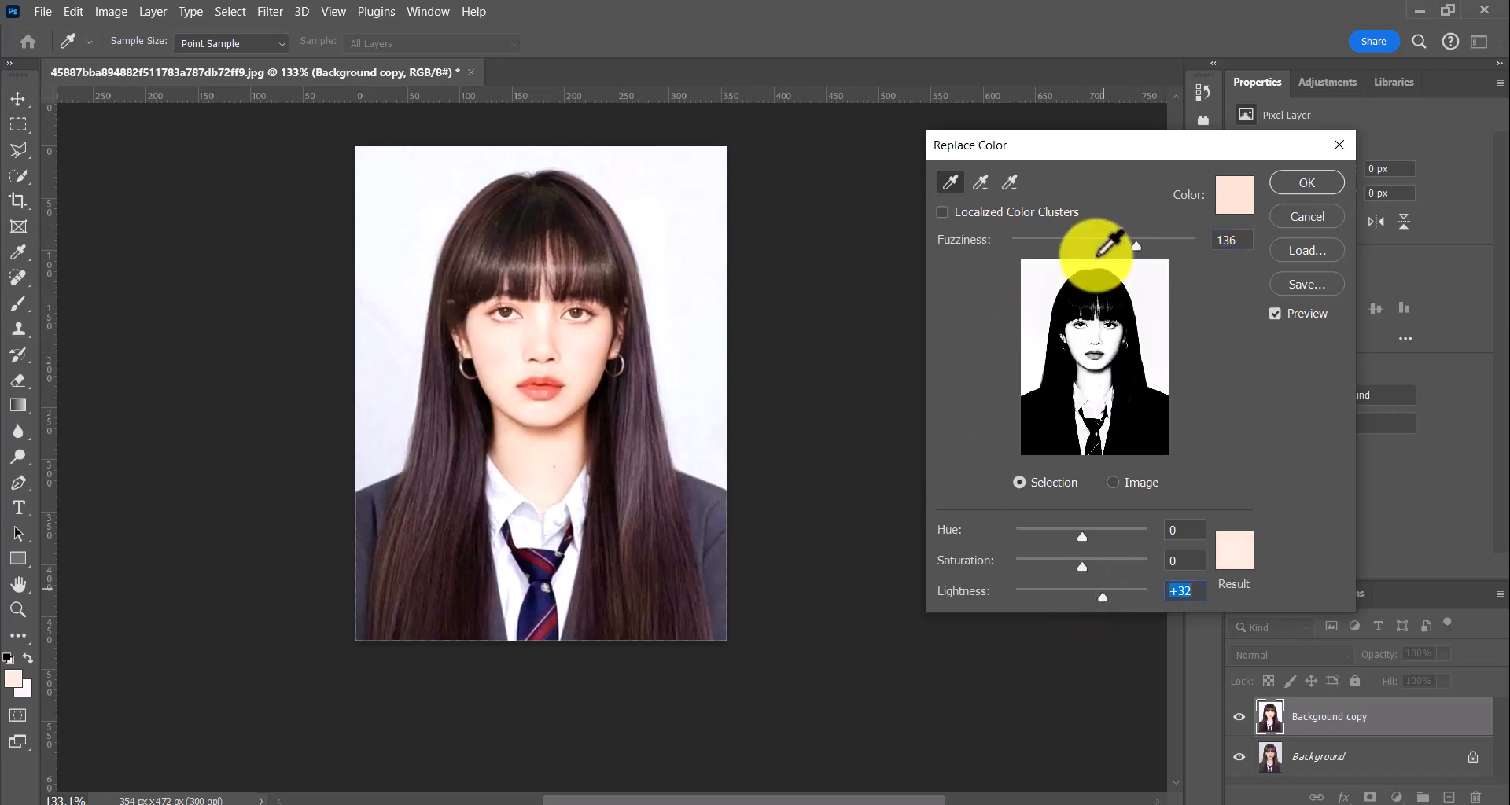
left_click(1305, 176)
key("c")
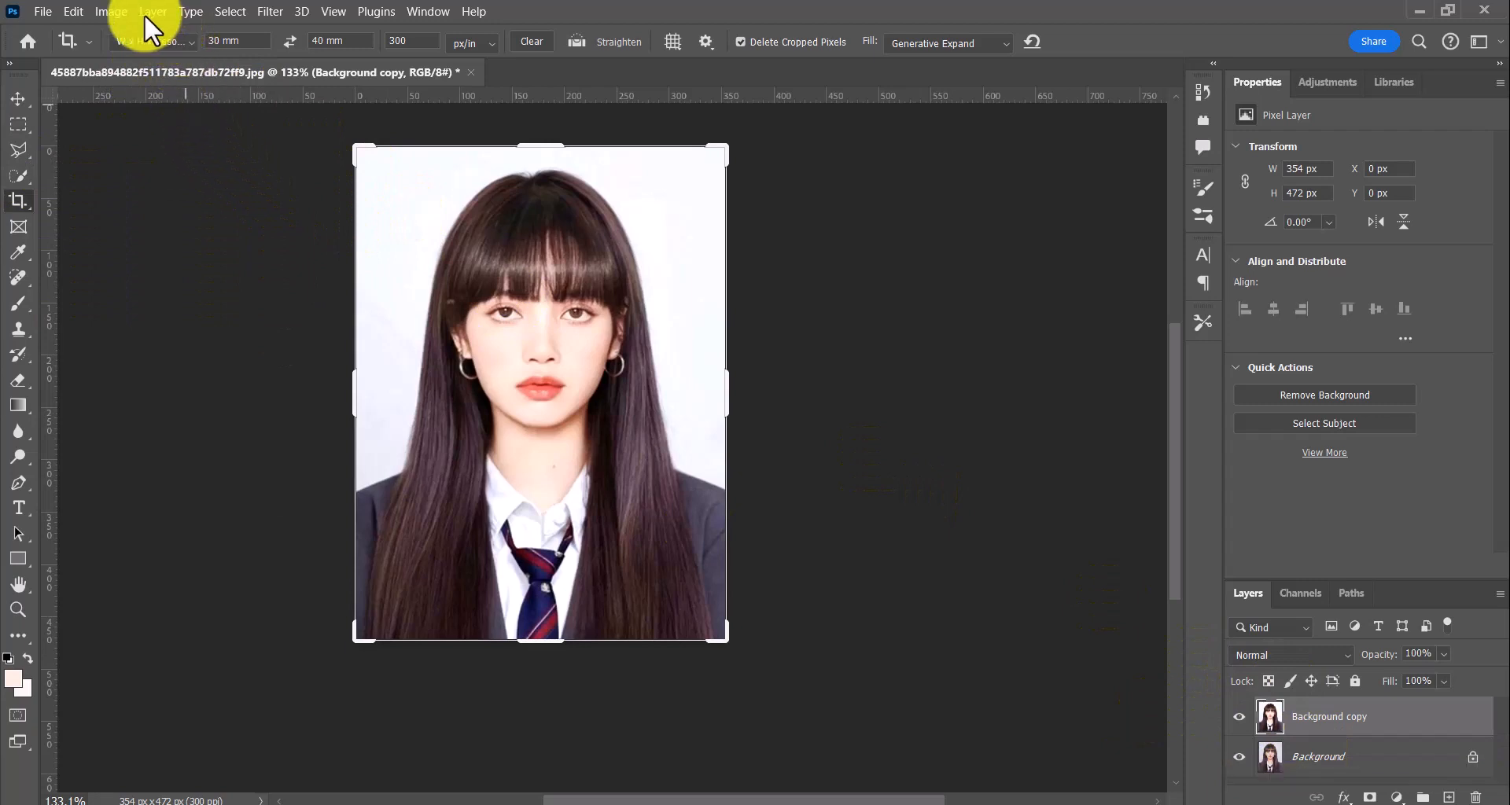
Deepen the dark tones with a Selective Color adjustment, setting Black to +14% for the Blacks range
left_click(235, 11)
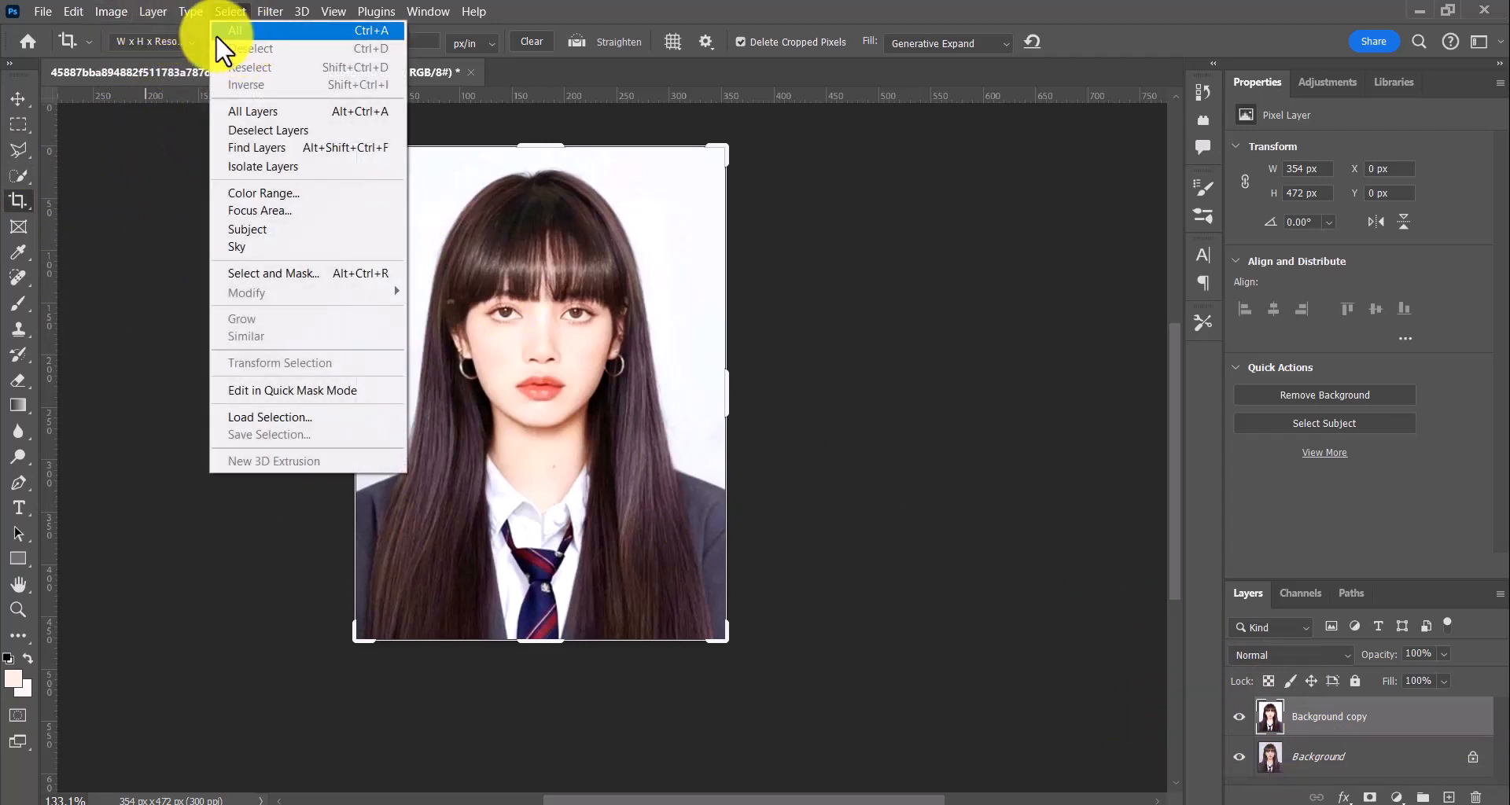
mouse_move(111, 11)
mouse_move(238, 57)
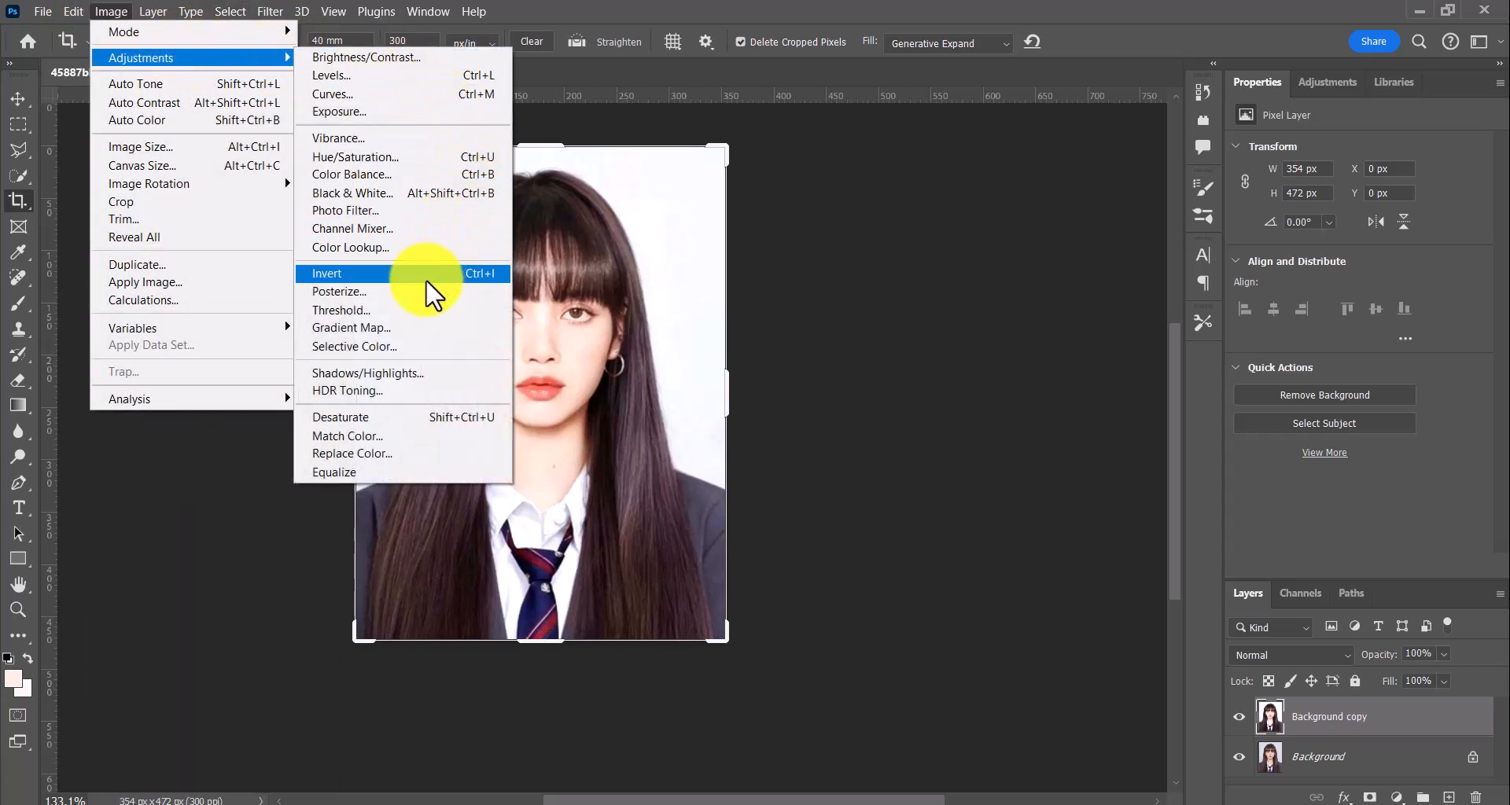
left_click(395, 346)
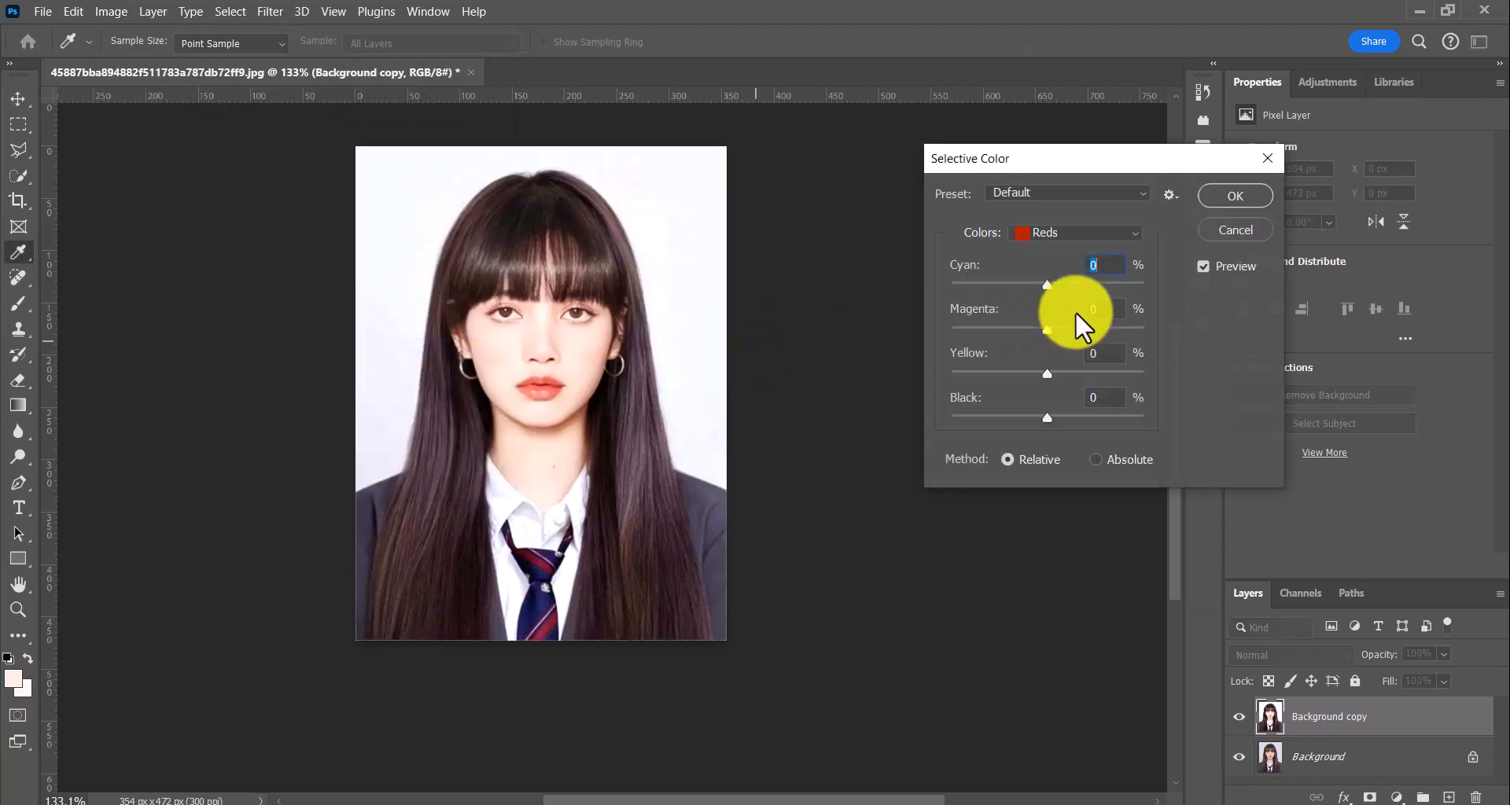
left_click(1090, 227)
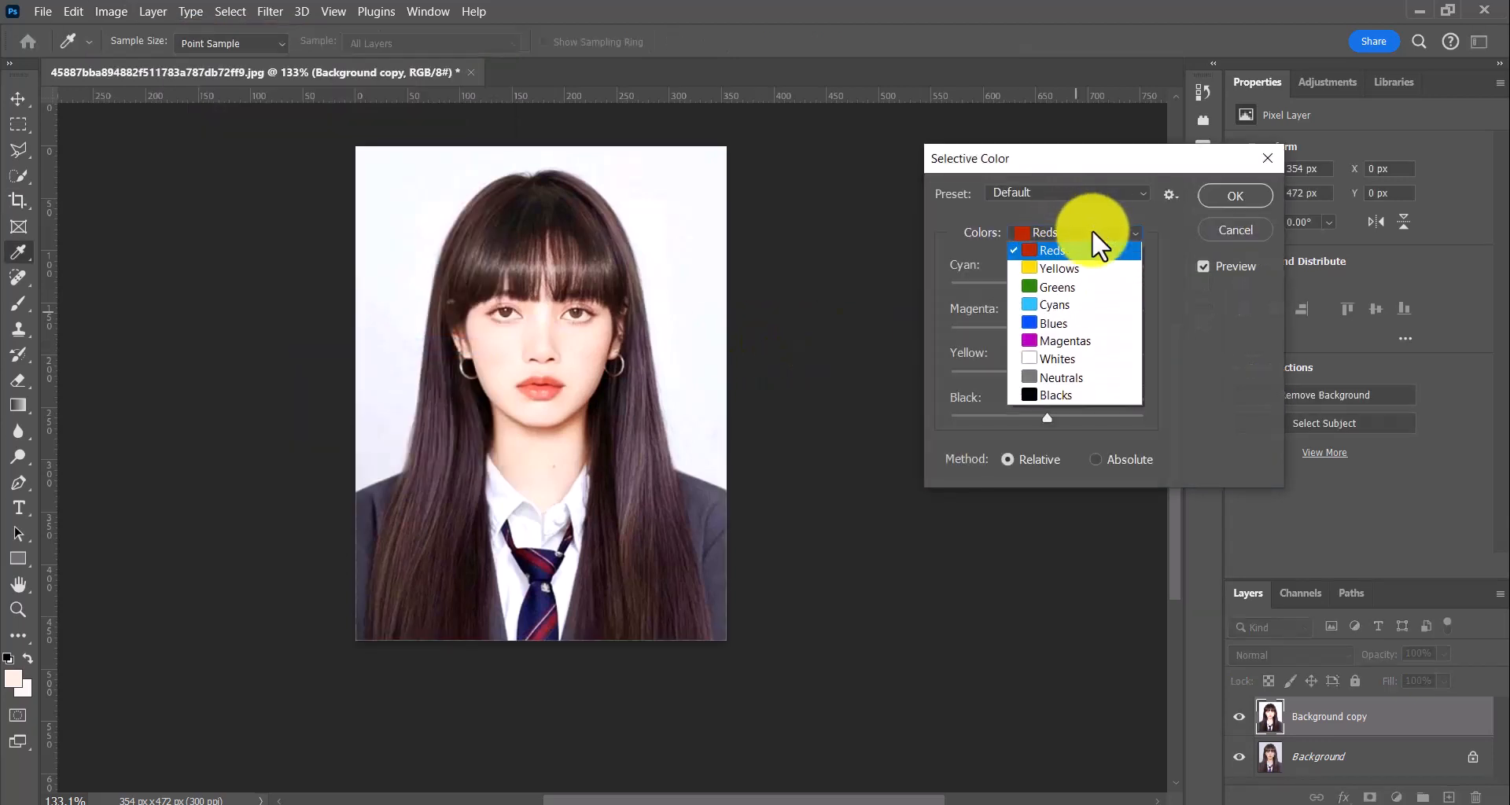
left_click(1079, 402)
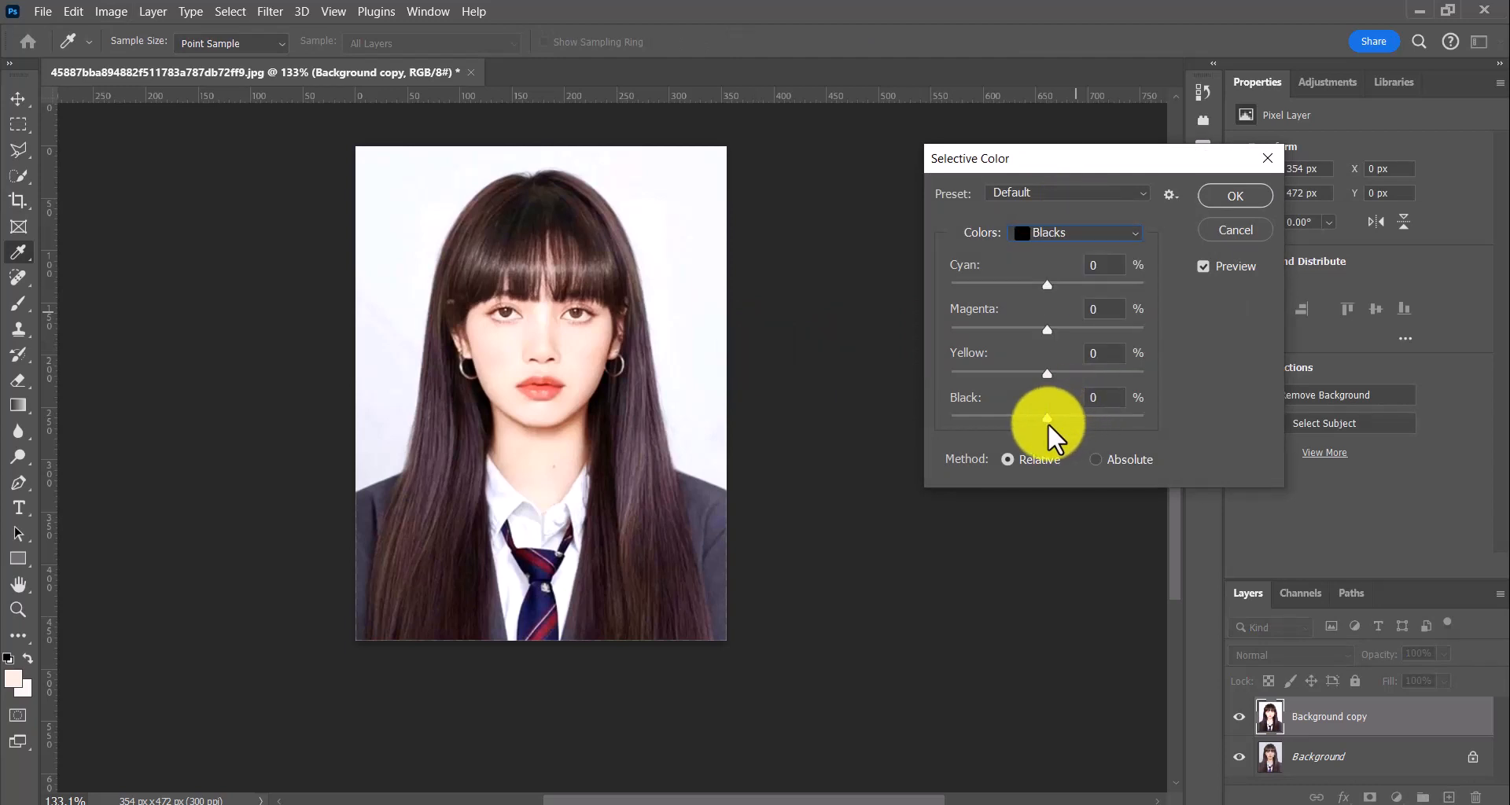
left_click_drag(1050, 417, 1059, 413)
key("c")
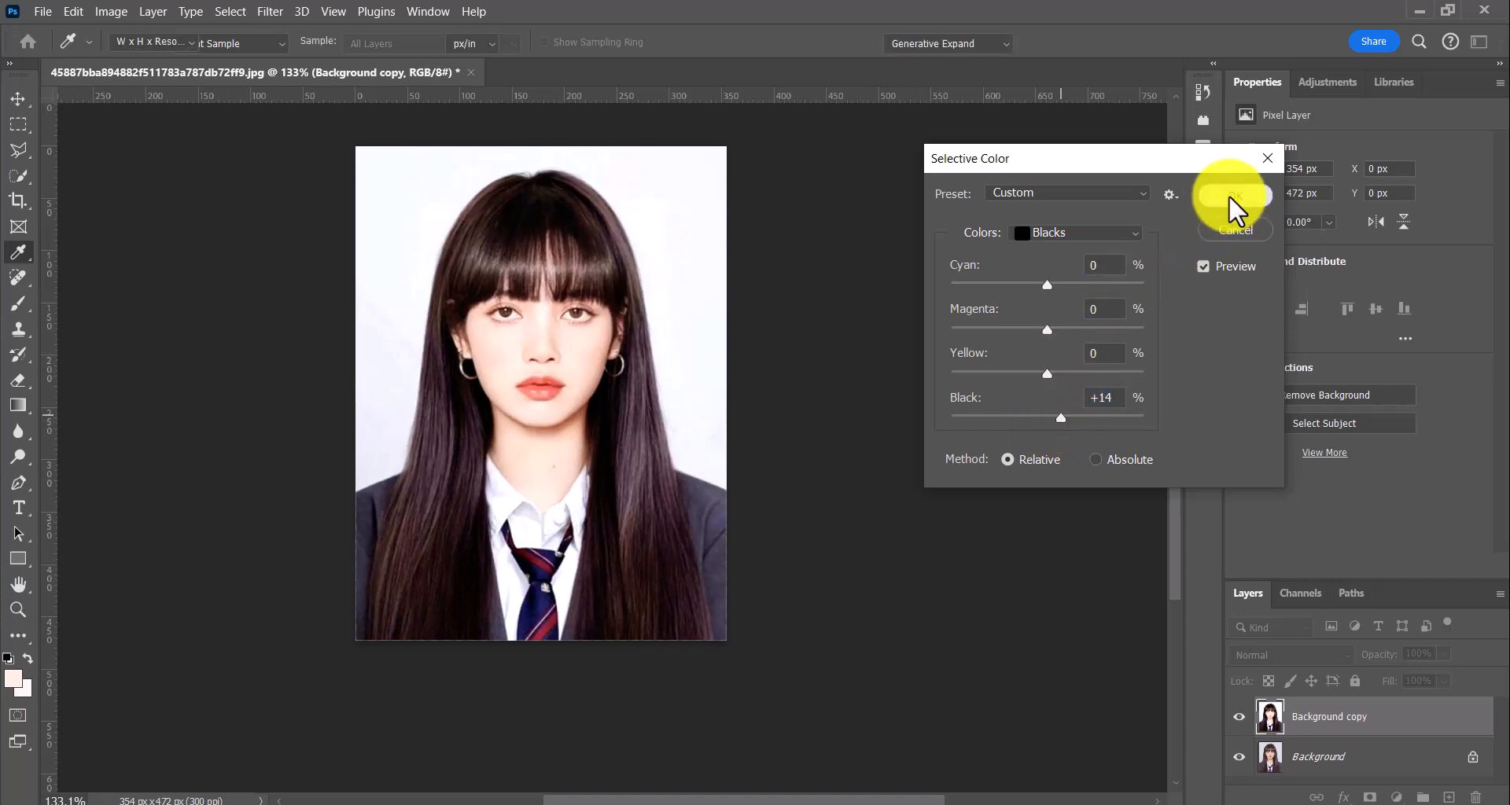
left_click(1231, 196)
Switch to the Move tool and select the person in the portrait with the automatic Subject selection
left_click(14, 100)
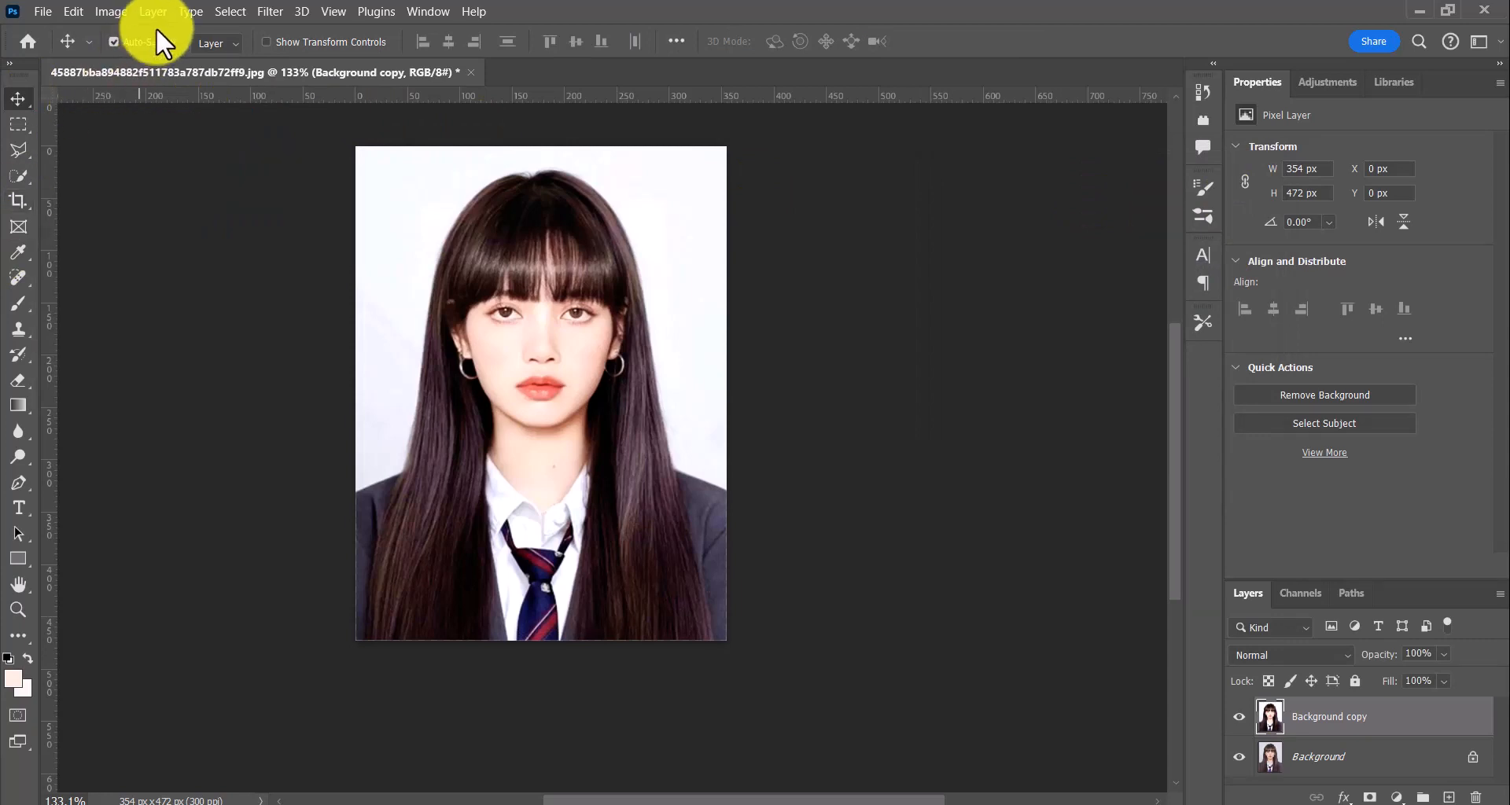
left_click(229, 11)
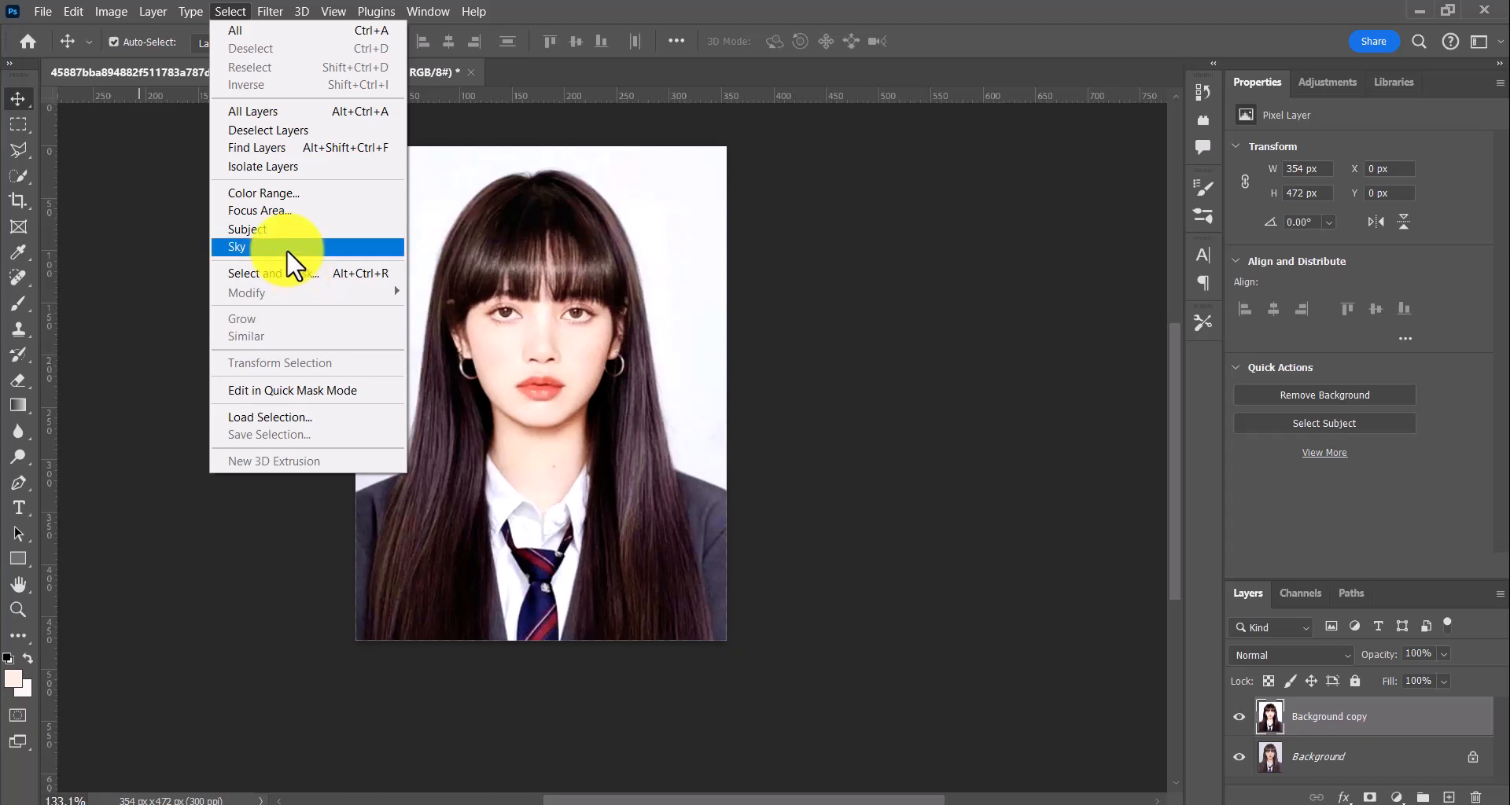
left_click(276, 230)
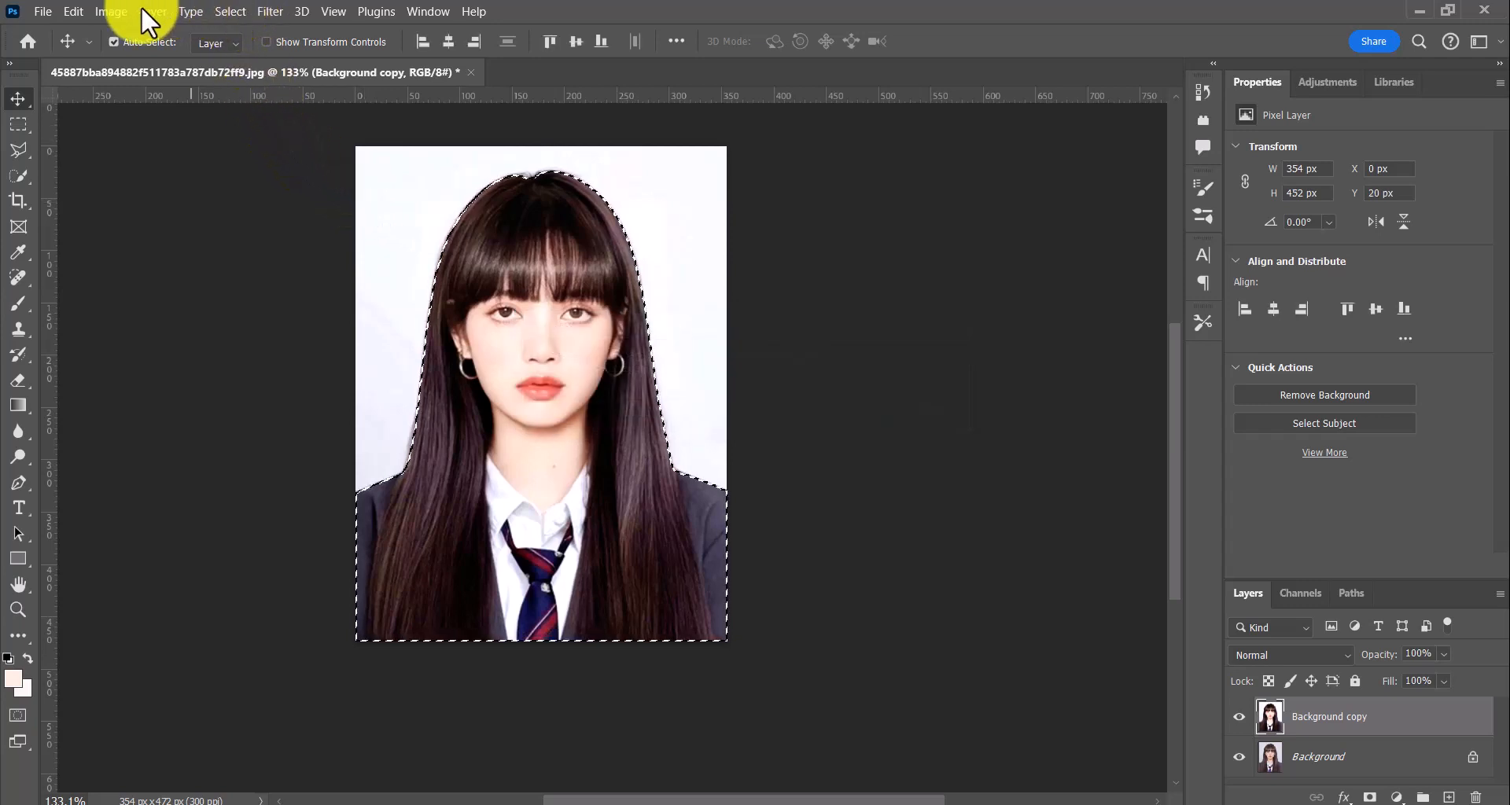
Smooth the selection around the person with a sample radius of 5 pixels
left_click(101, 8)
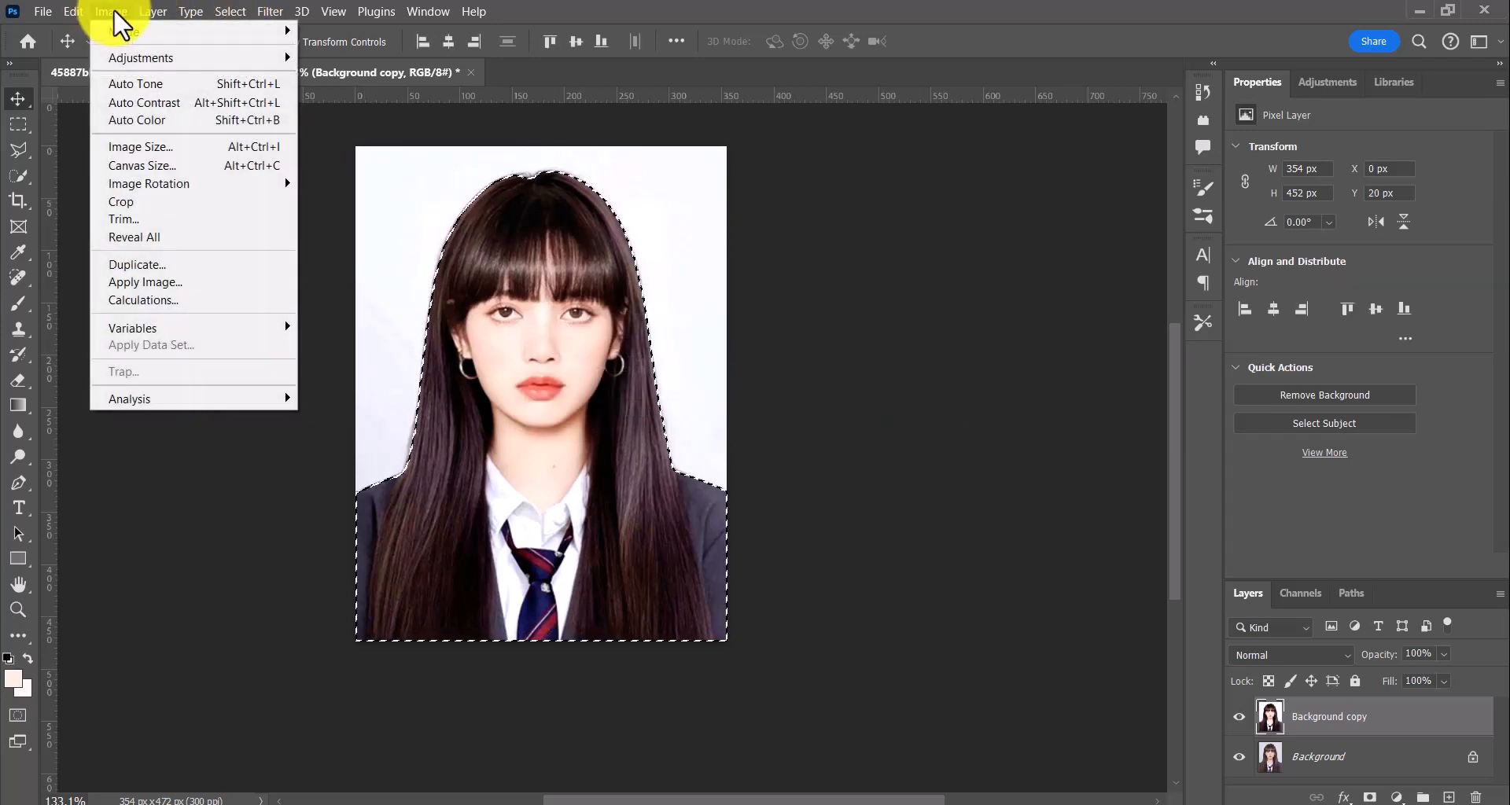
left_click(221, 10)
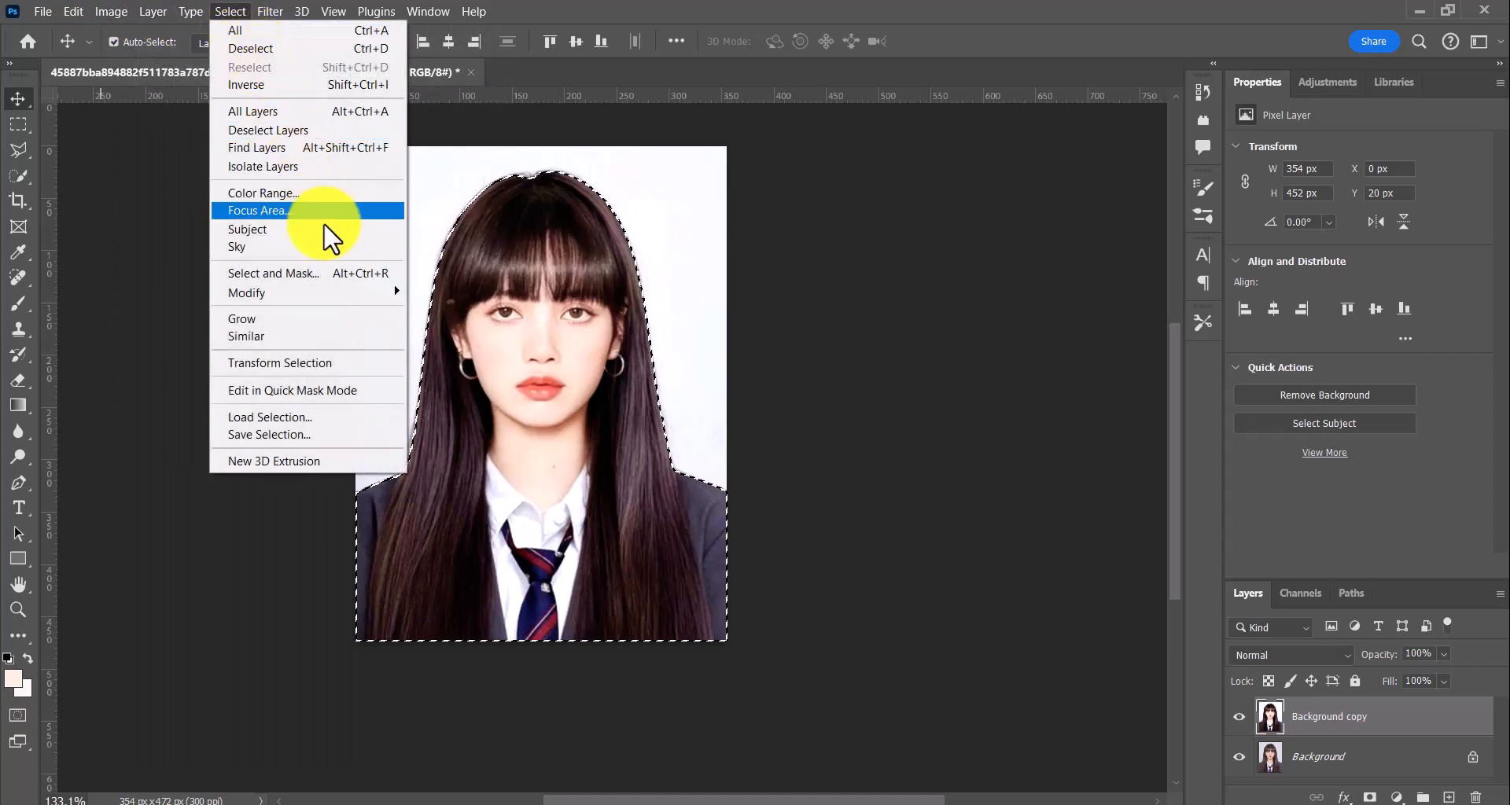
mouse_move(384, 290)
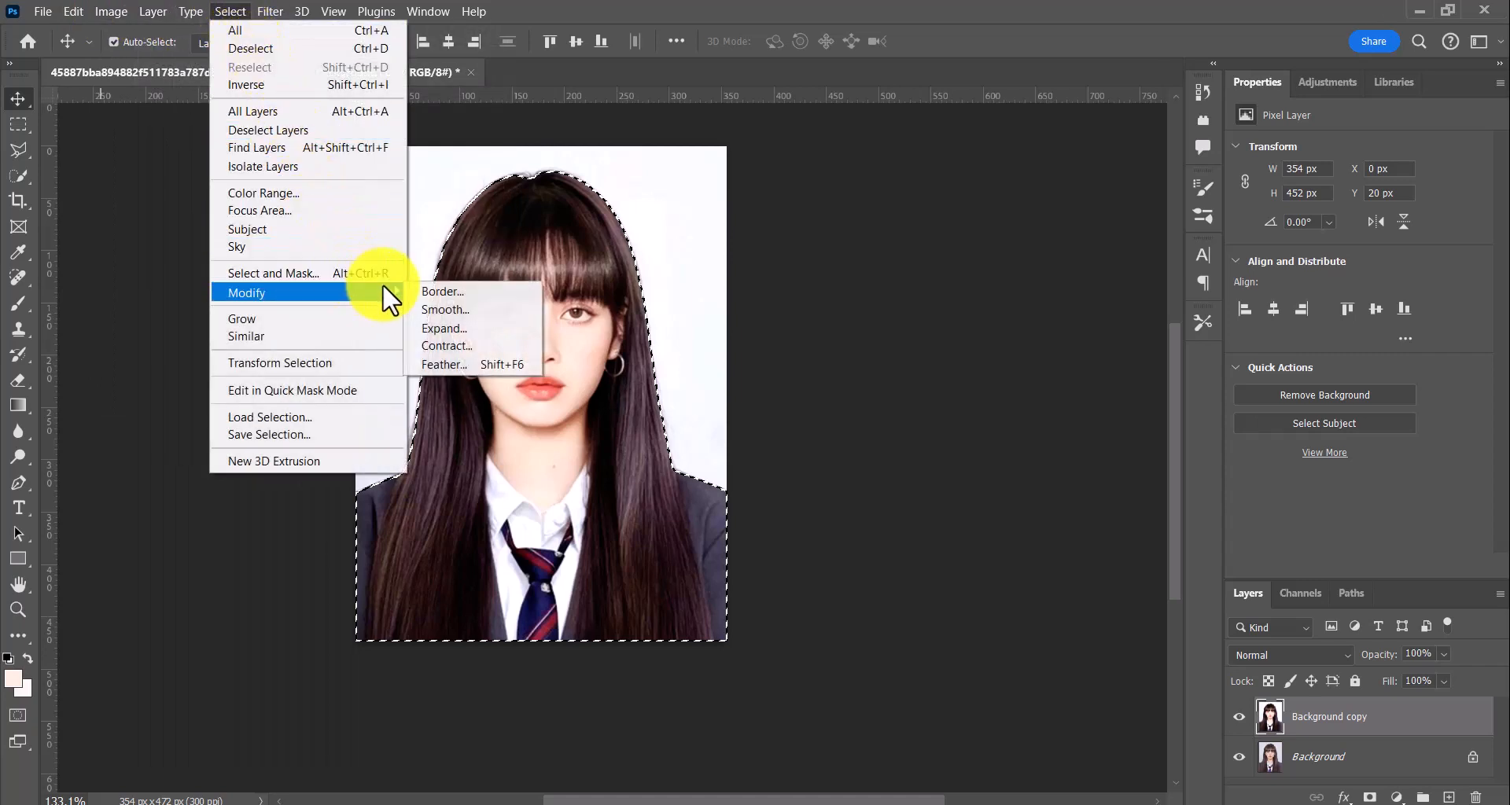
left_click(451, 313)
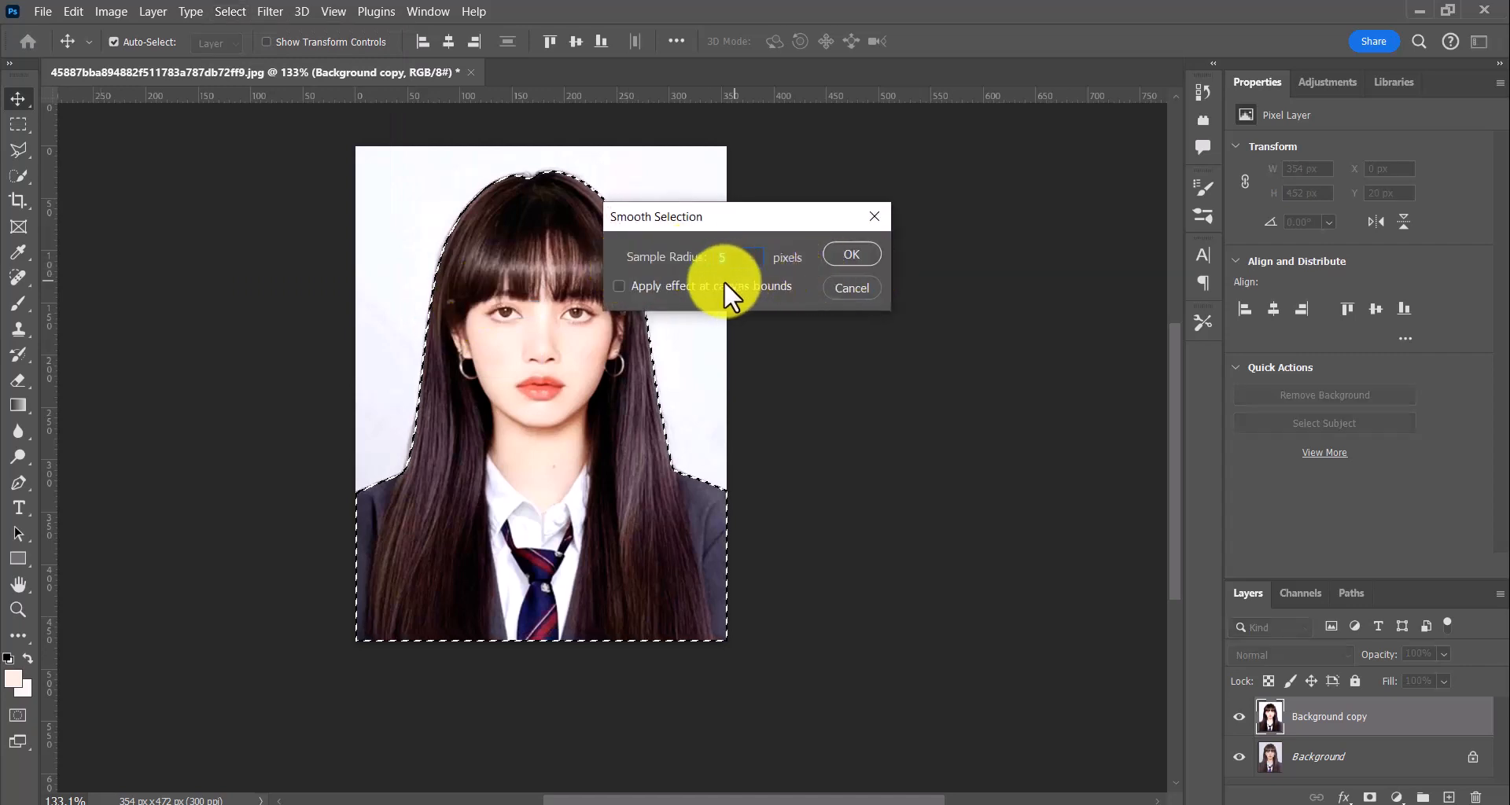
left_click(861, 253)
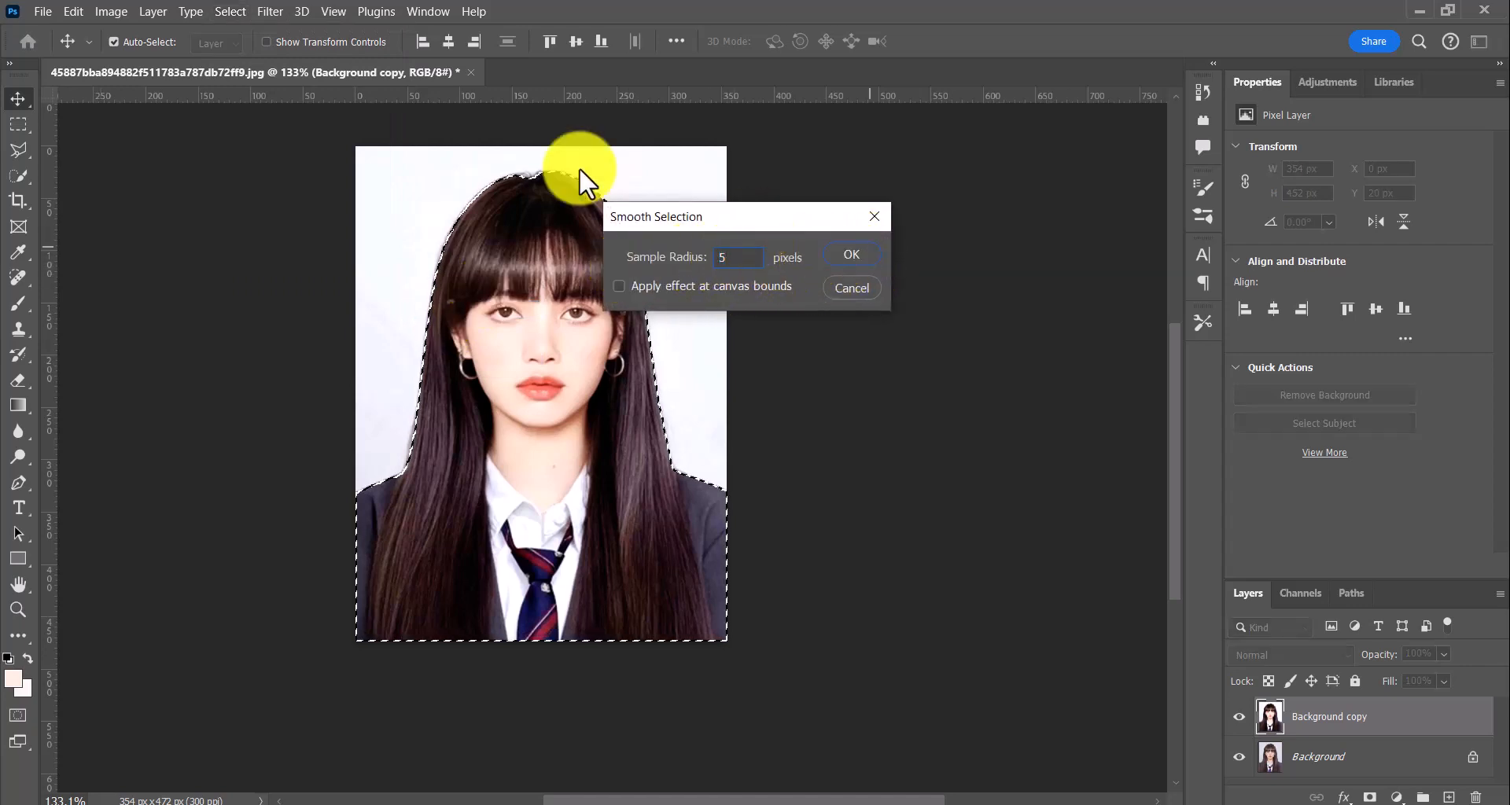
Feather the selection by 5 pixels and invert it so the backdrop is selected instead of the person
left_click(229, 11)
mouse_move(369, 293)
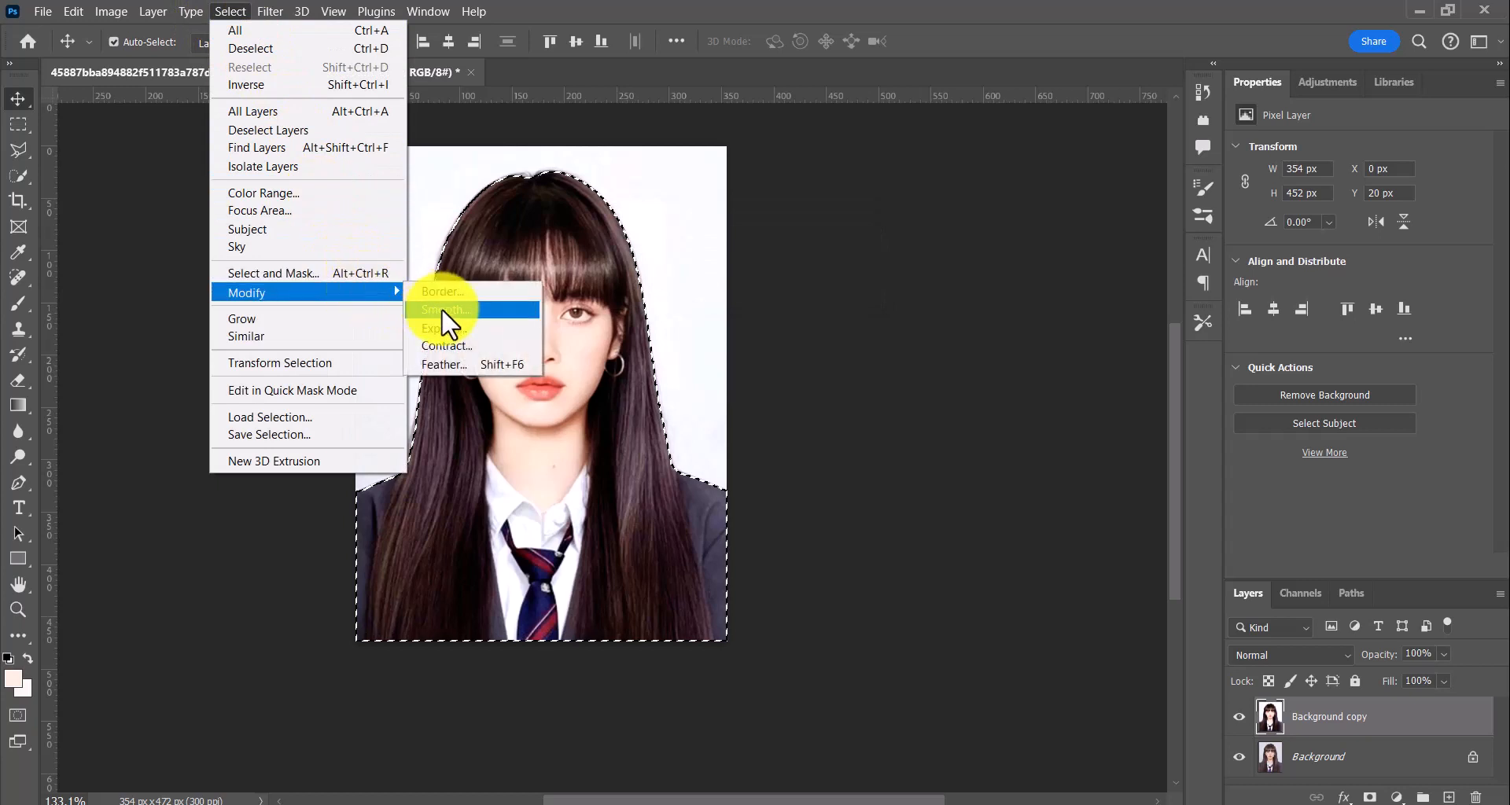
left_click(459, 363)
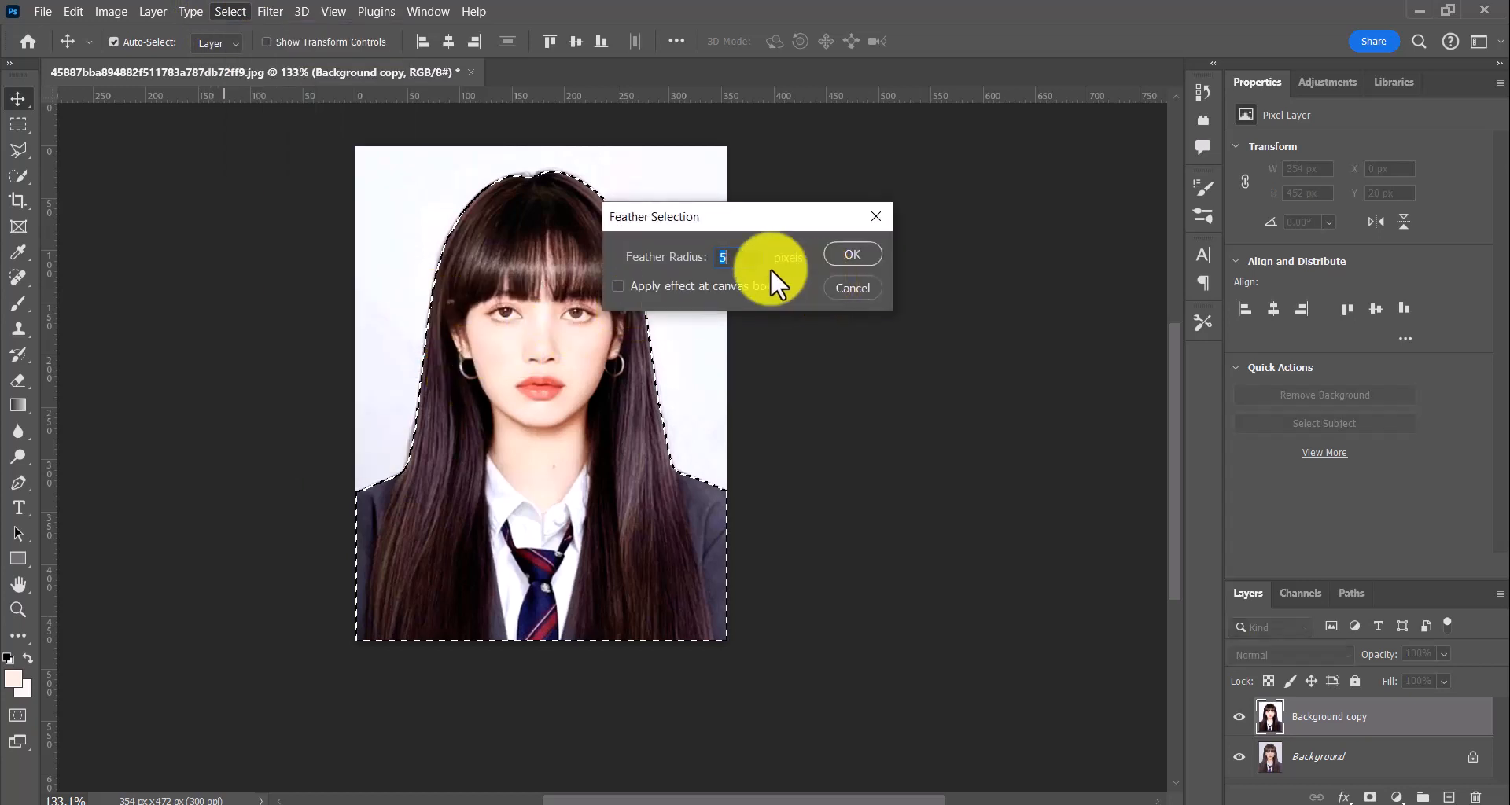
left_click(849, 255)
left_click(229, 14)
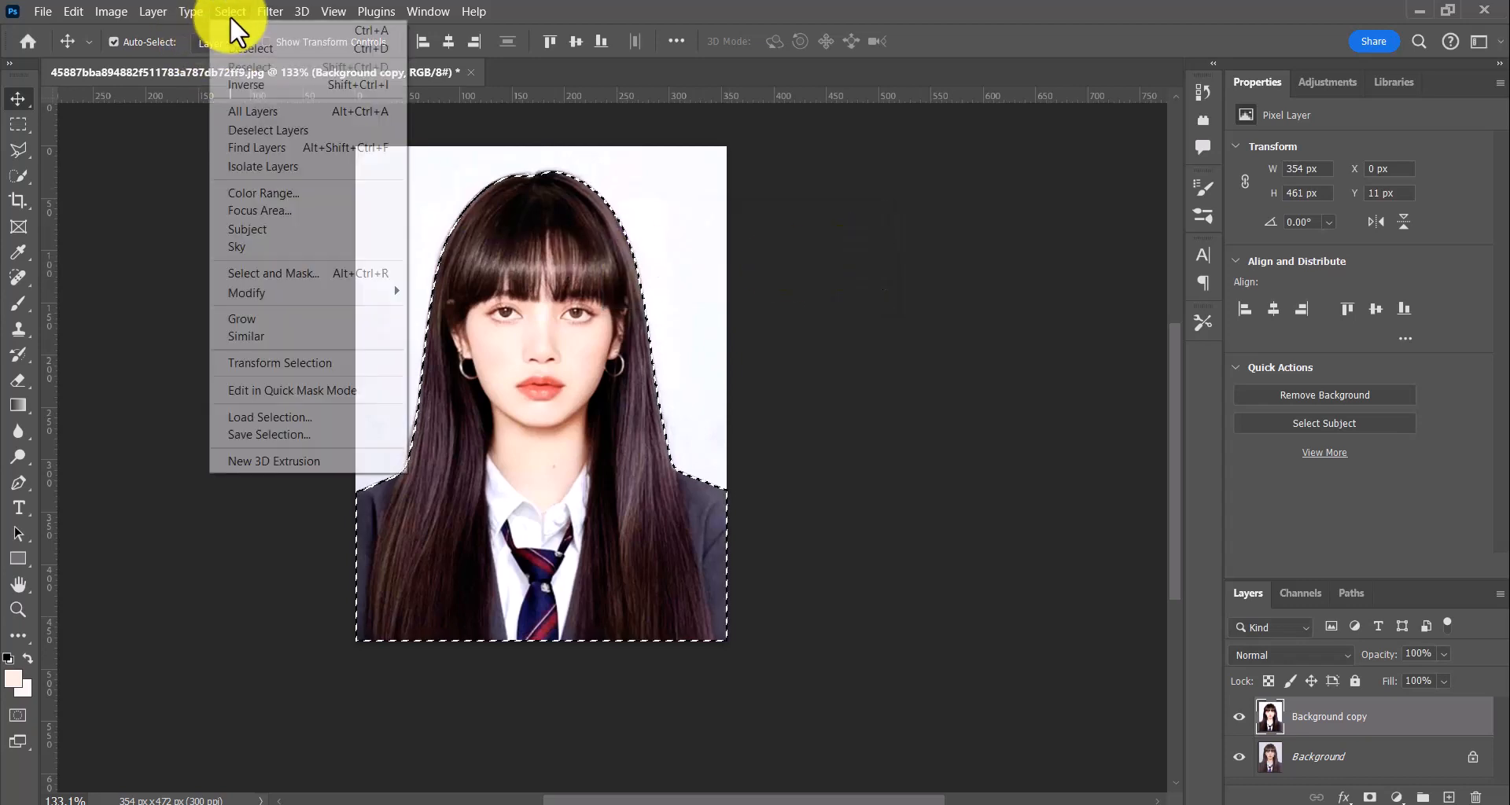
left_click(254, 86)
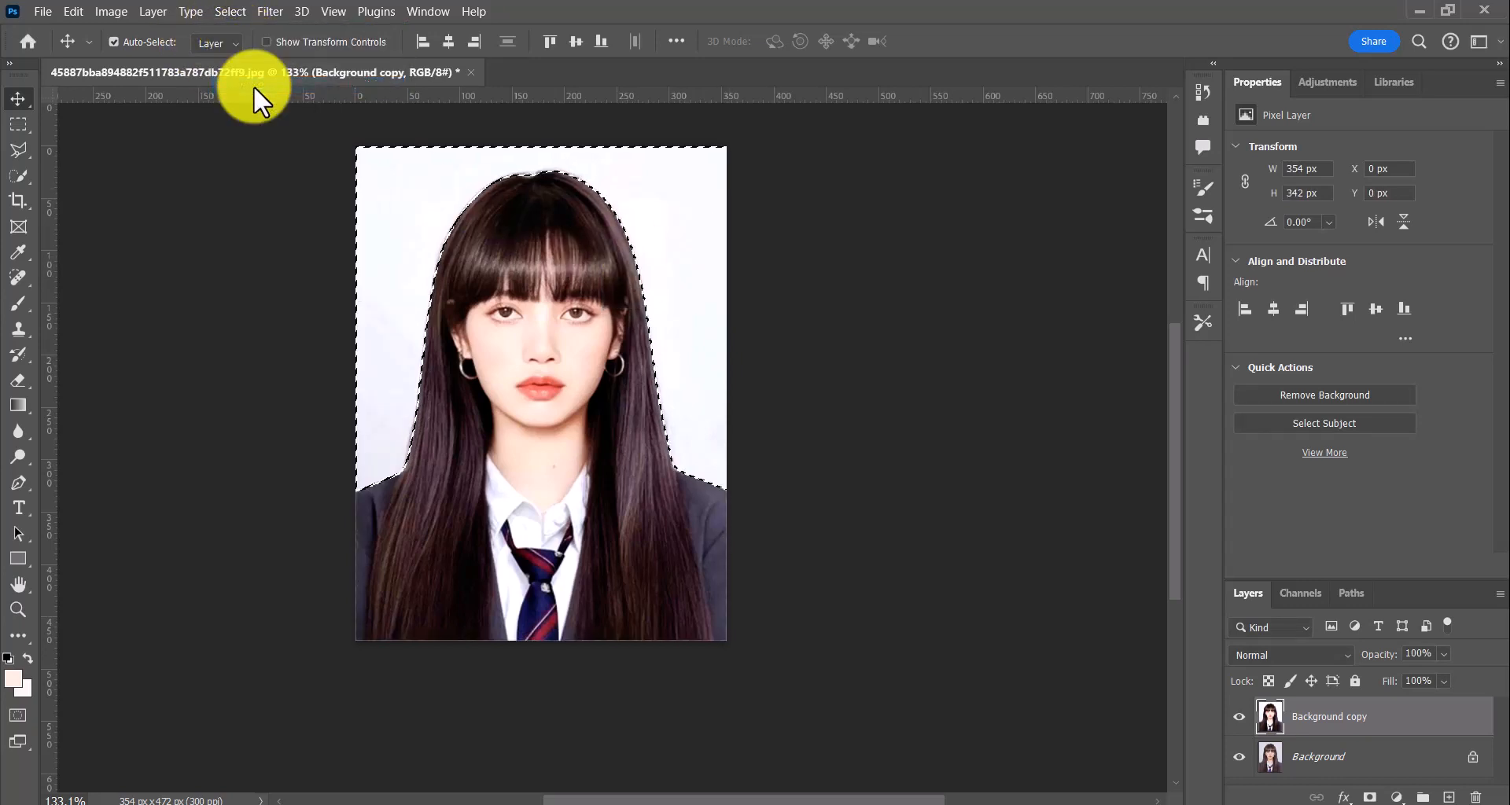
Set the foreground colour to the saturated blue 051fe7
left_click(14, 681)
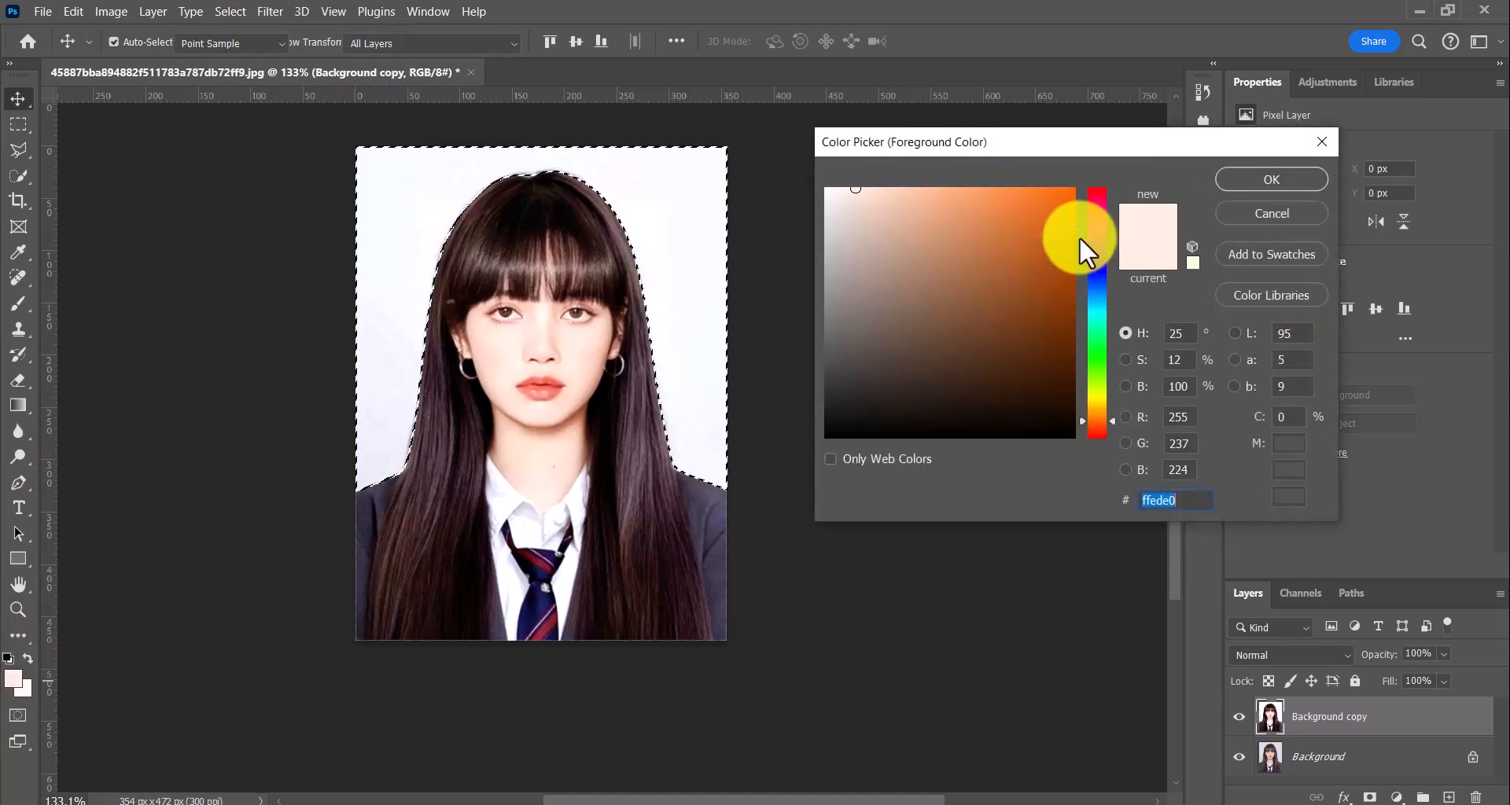
left_click_drag(1103, 232, 1102, 260)
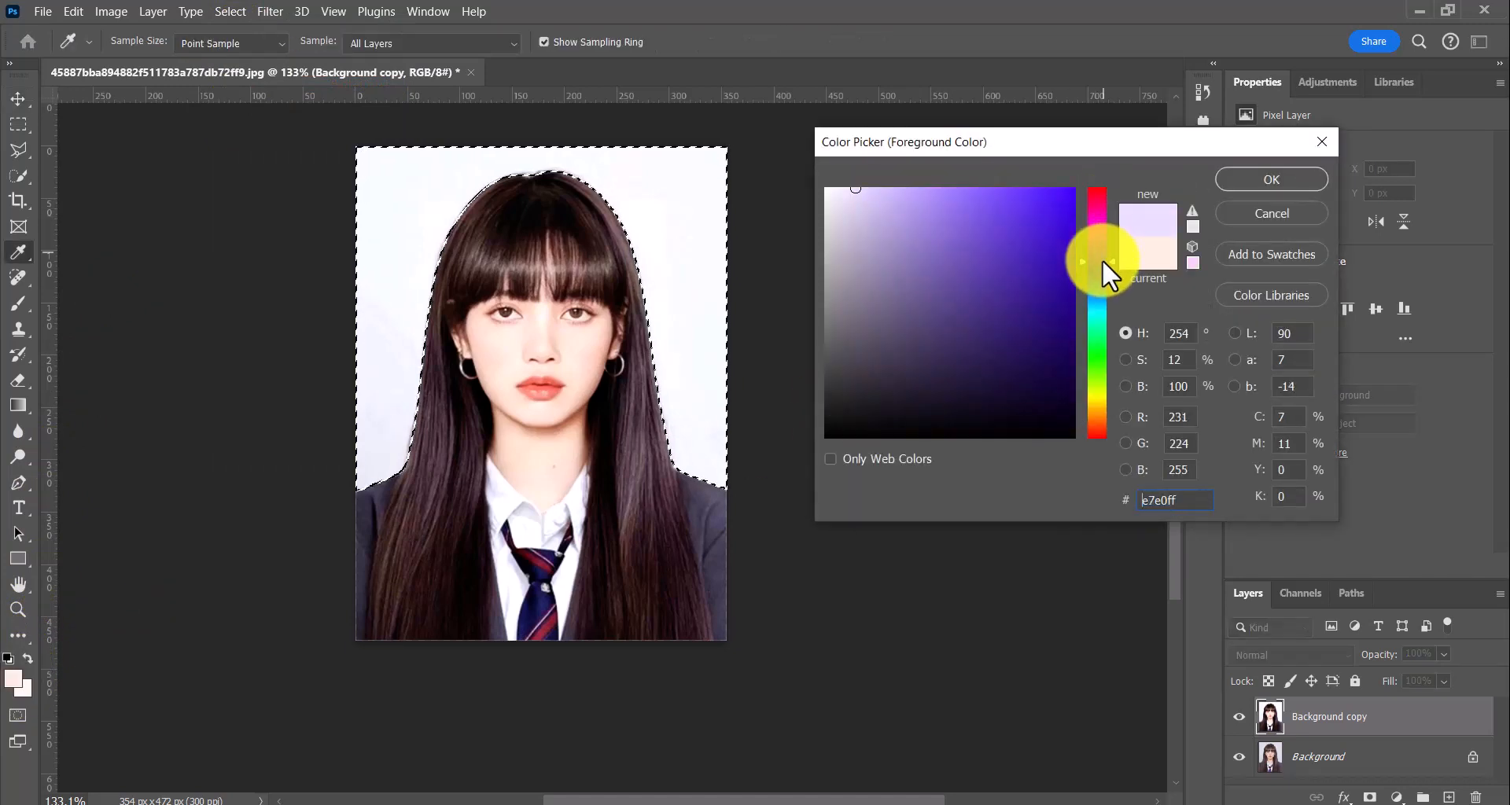
left_click(1071, 199)
left_click(1098, 276)
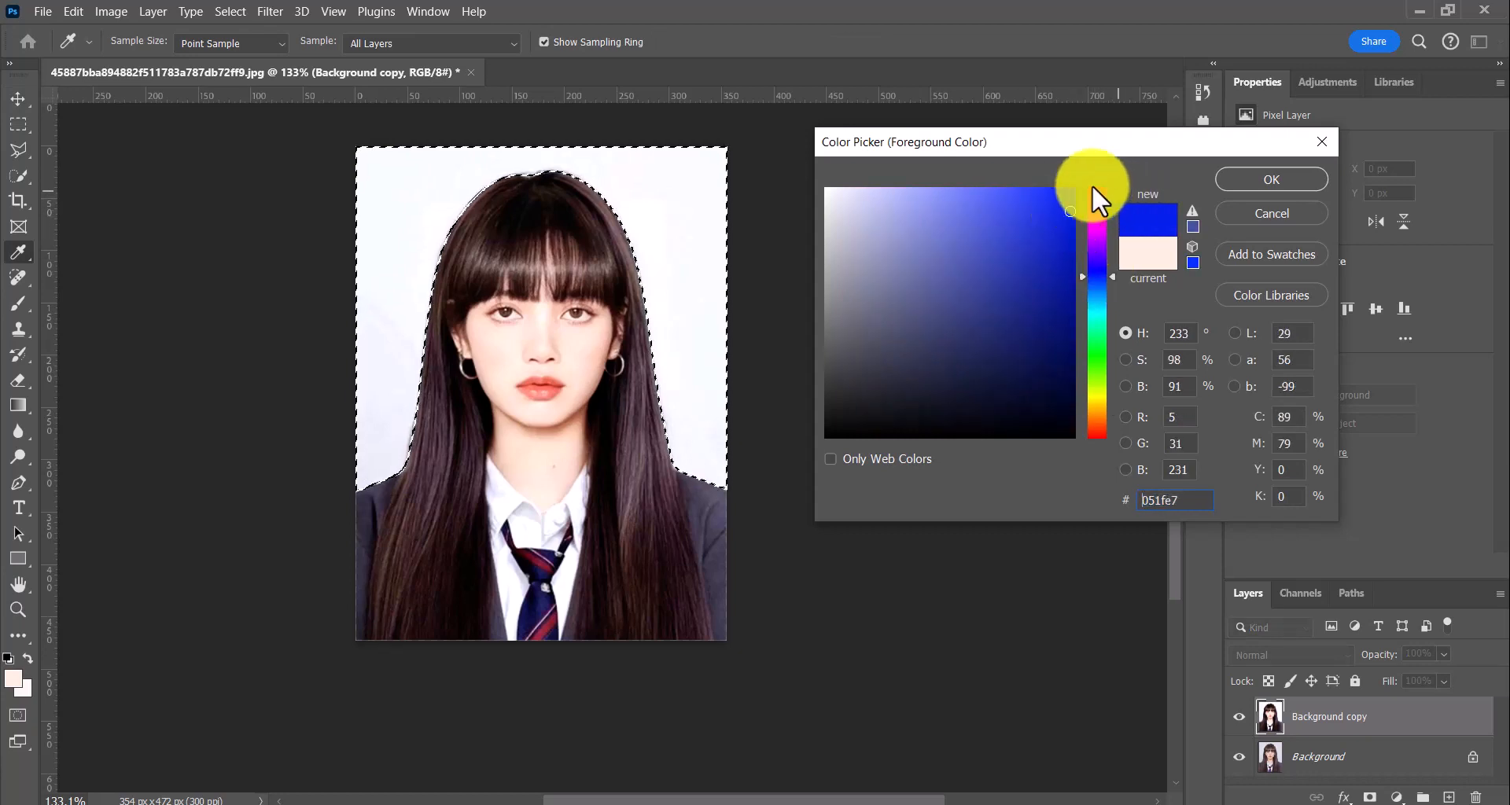
left_click(1258, 181)
key("v")
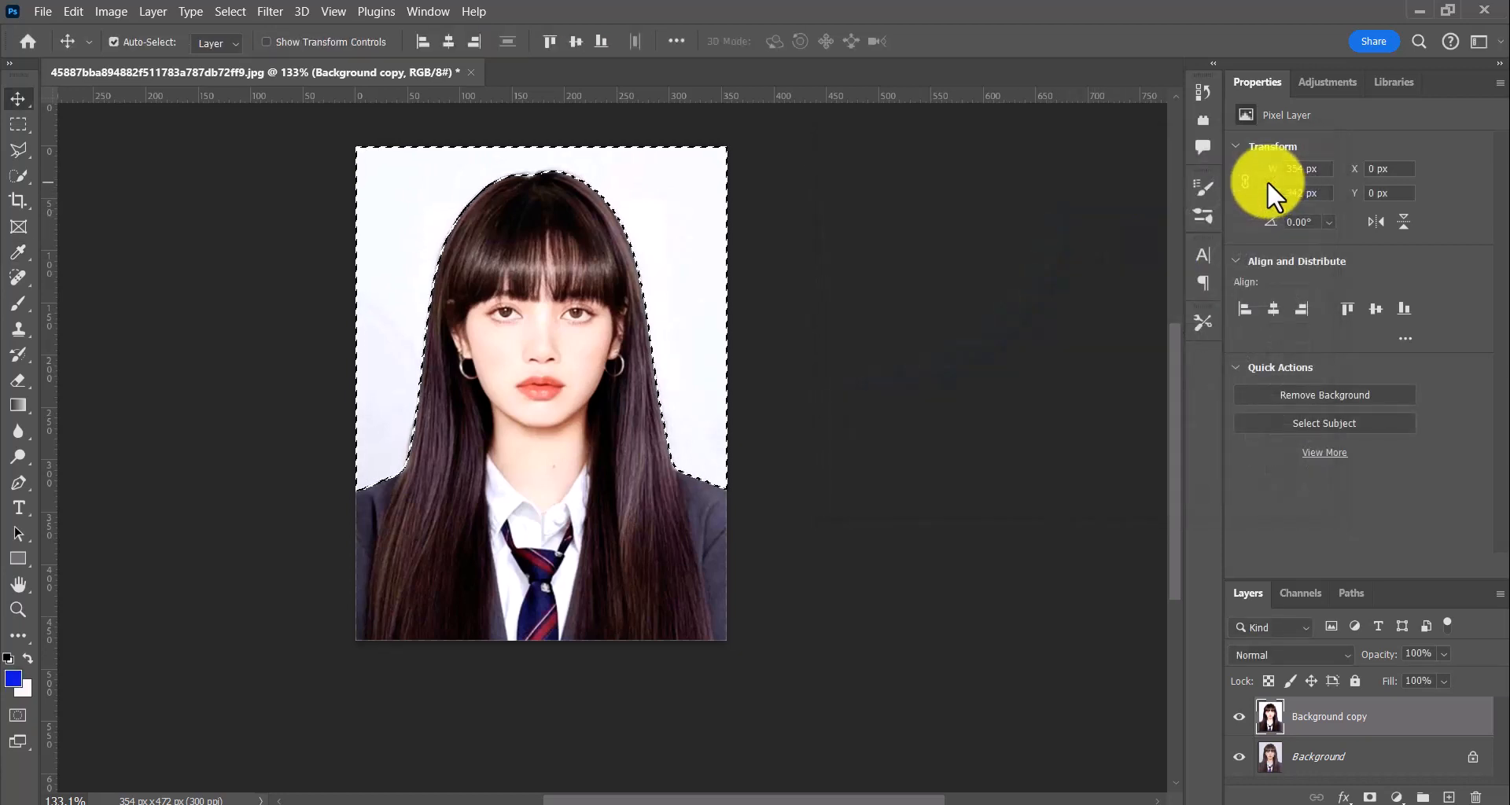
Fill the selected backdrop with the blue foreground colour using the Paint Bucket, deselect it, and return to the Move tool
left_click(19, 402)
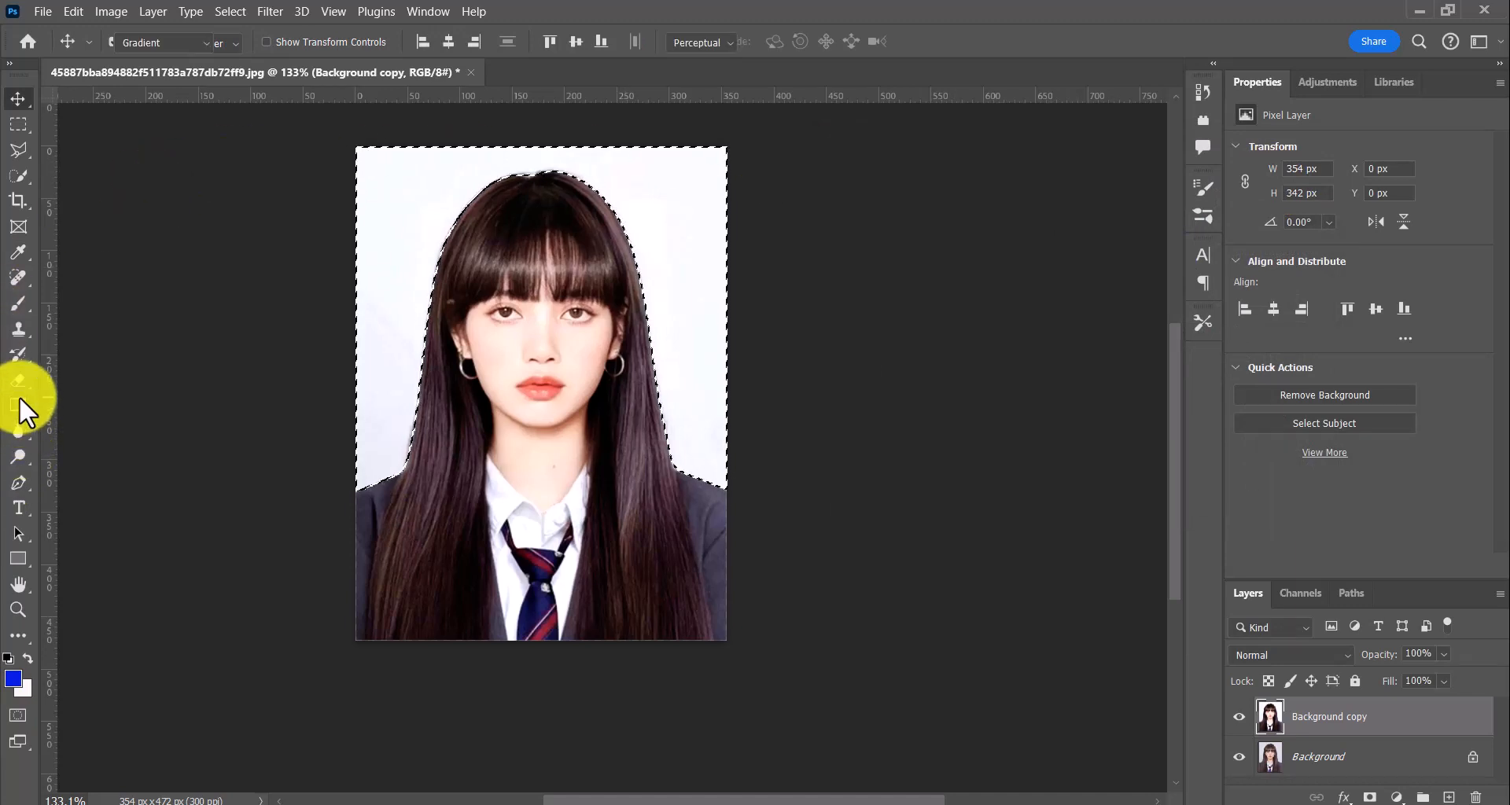
left_click(106, 424)
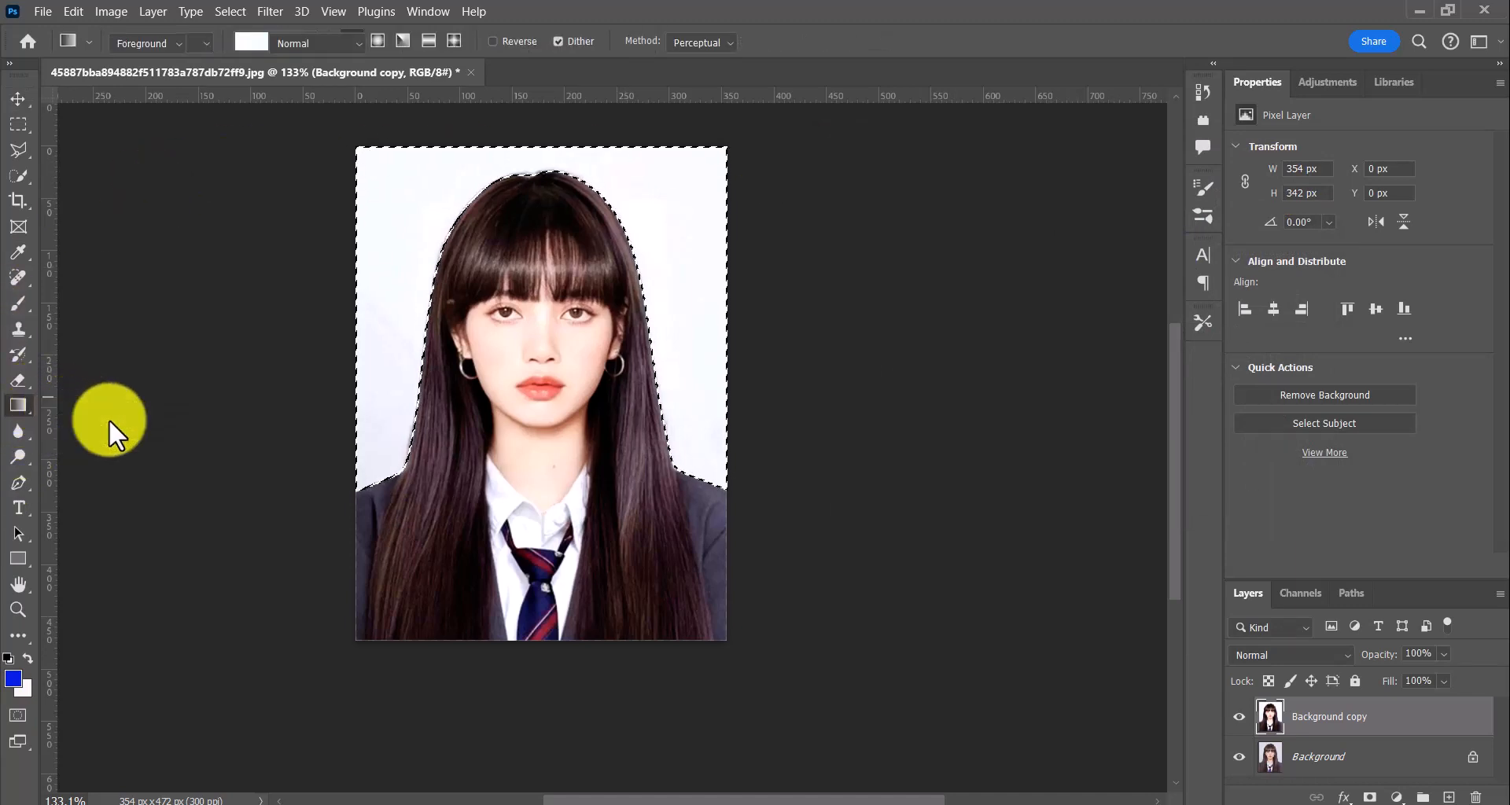
left_click(399, 213)
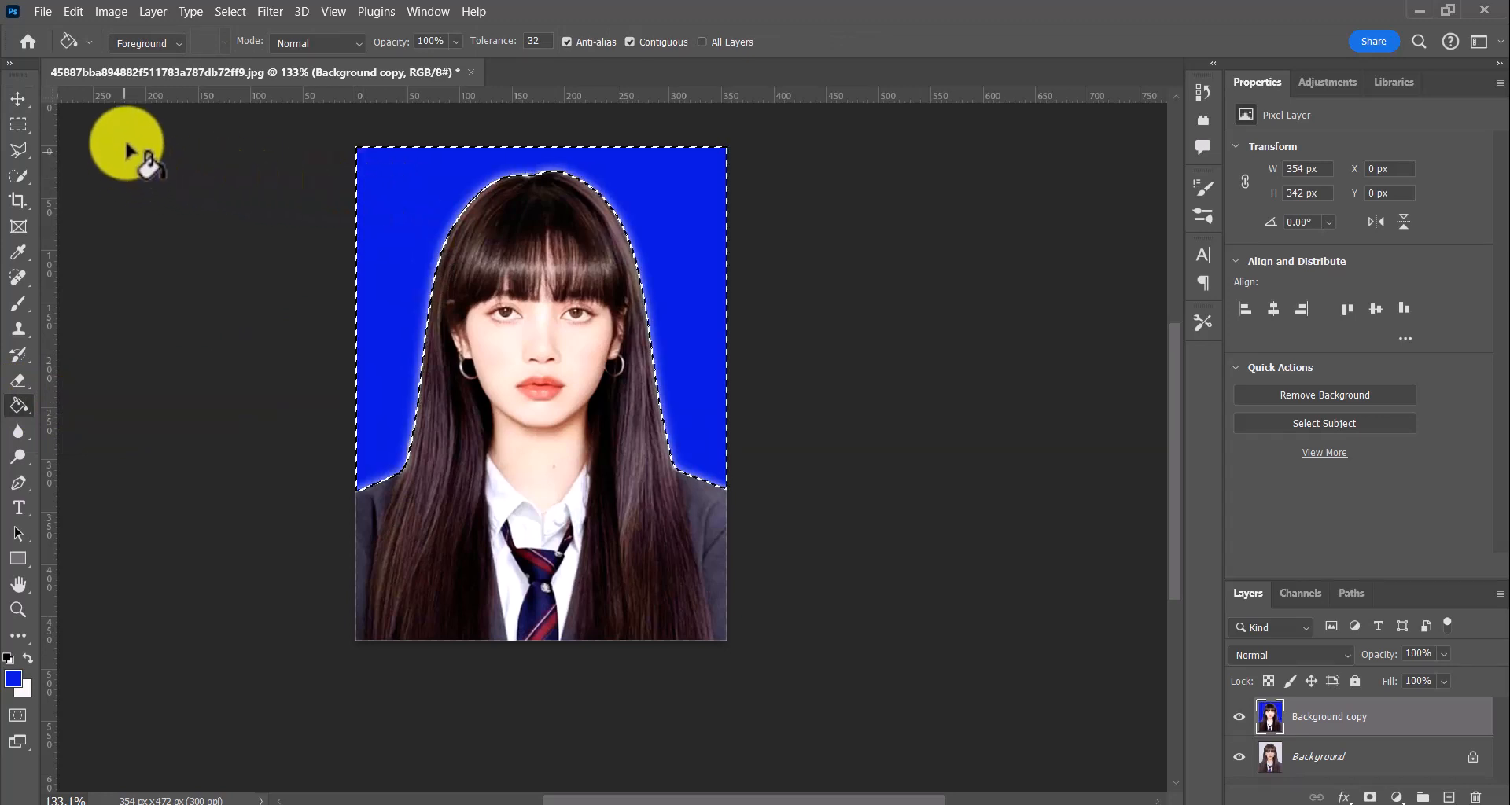
left_click(236, 13)
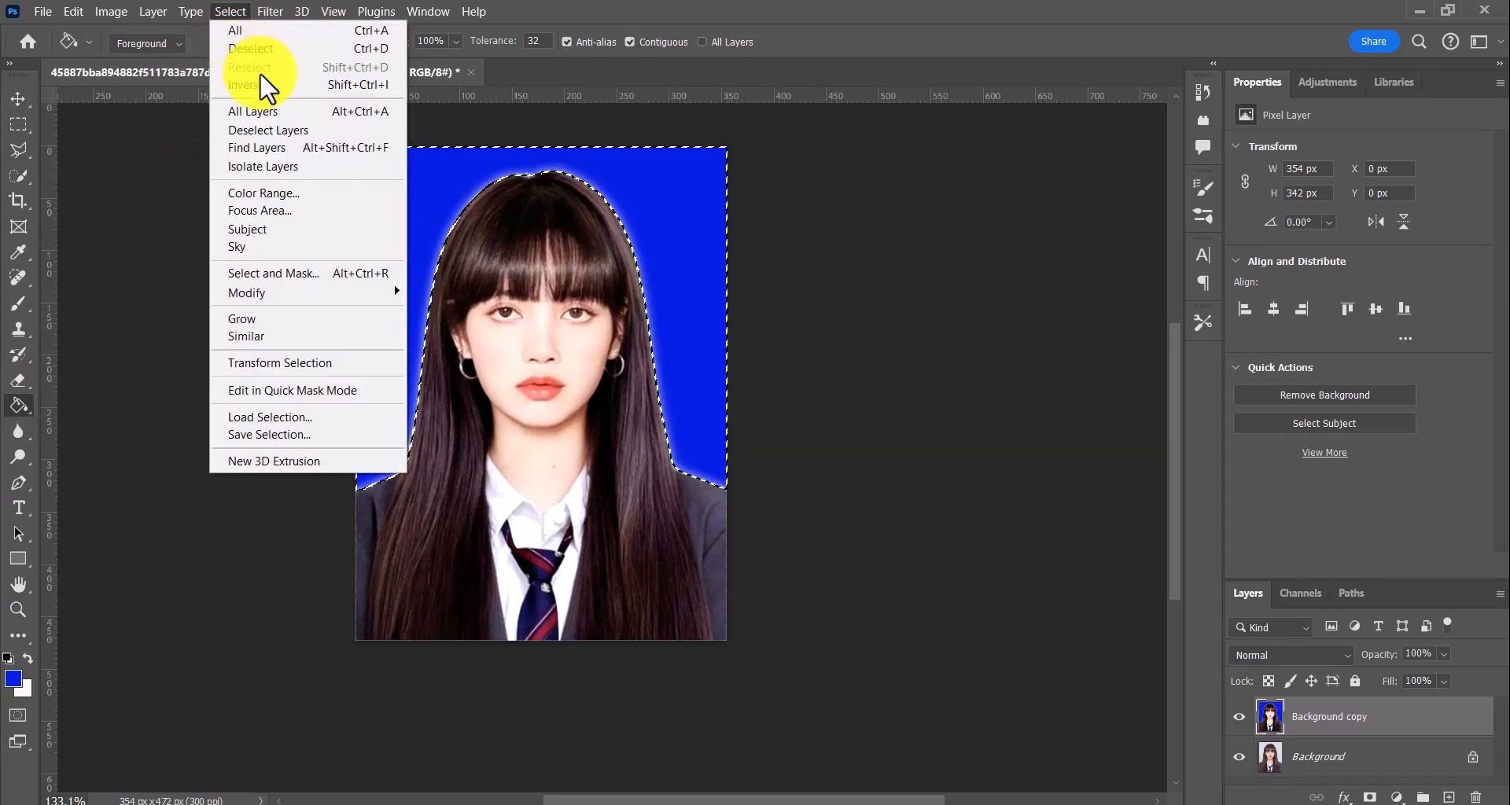
left_click(260, 49)
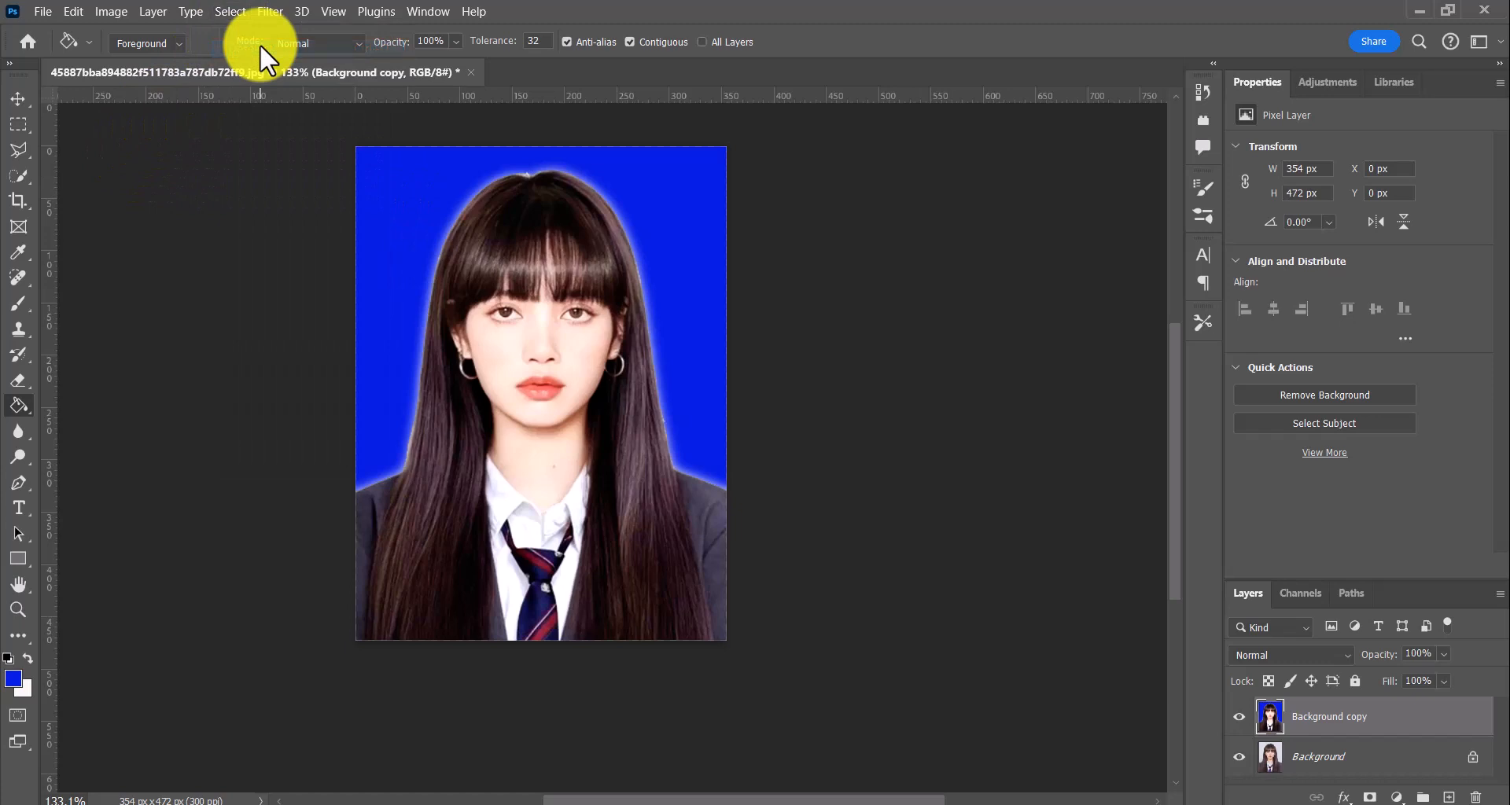
left_click(20, 93)
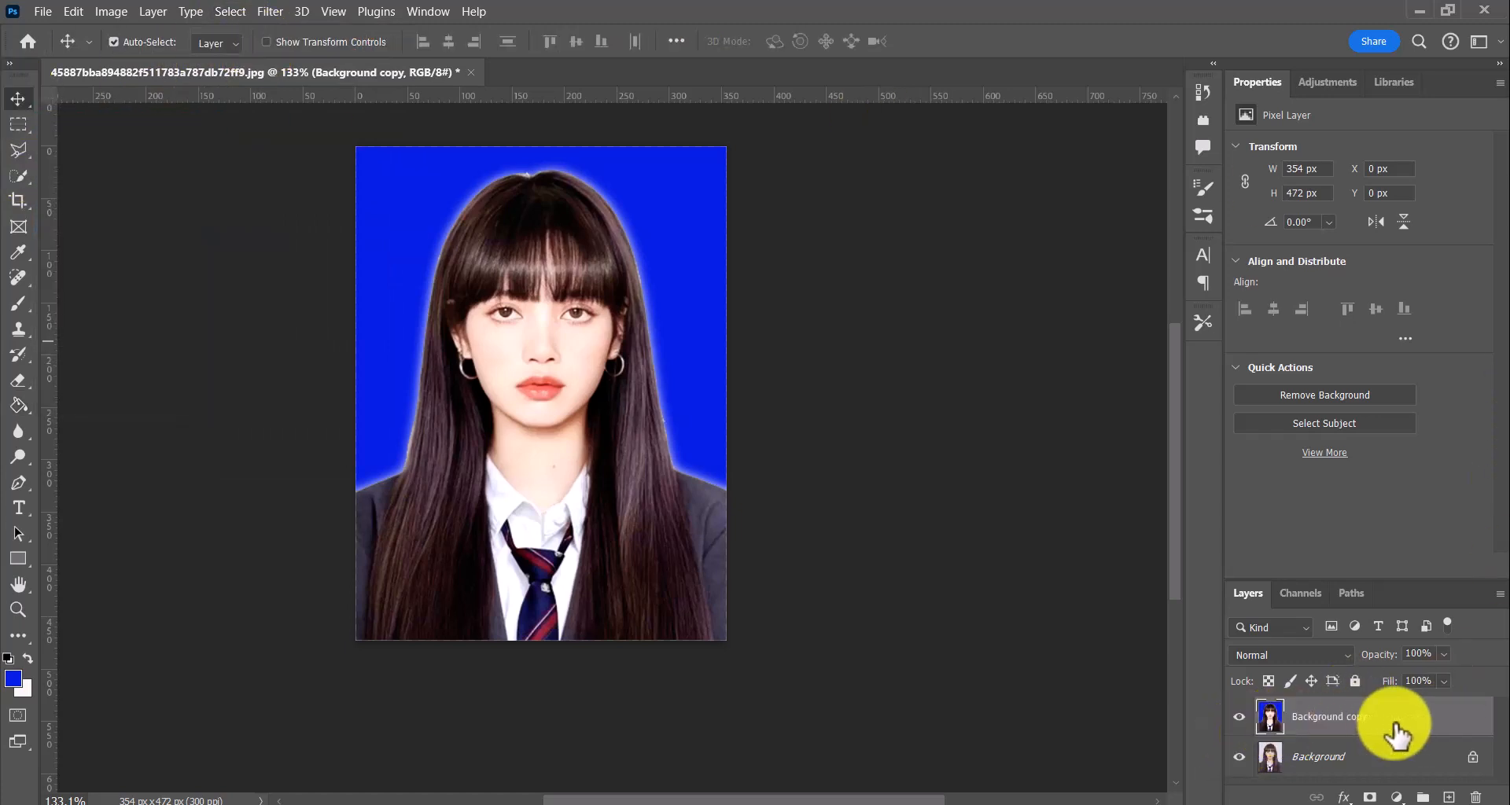
Hide and show the Background copy layer to compare the edited portrait with the original
left_click(1240, 716)
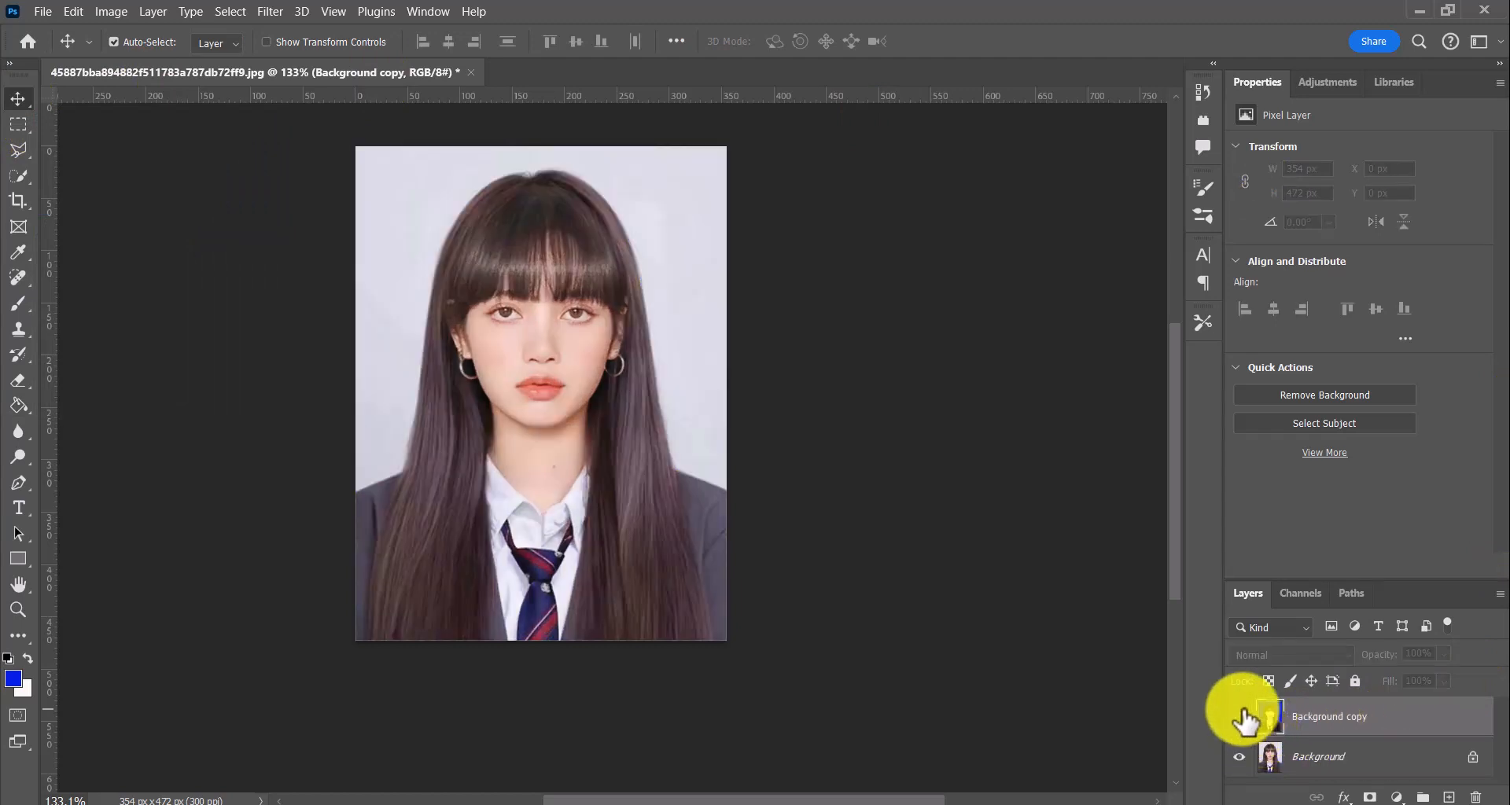
left_click(1240, 717)
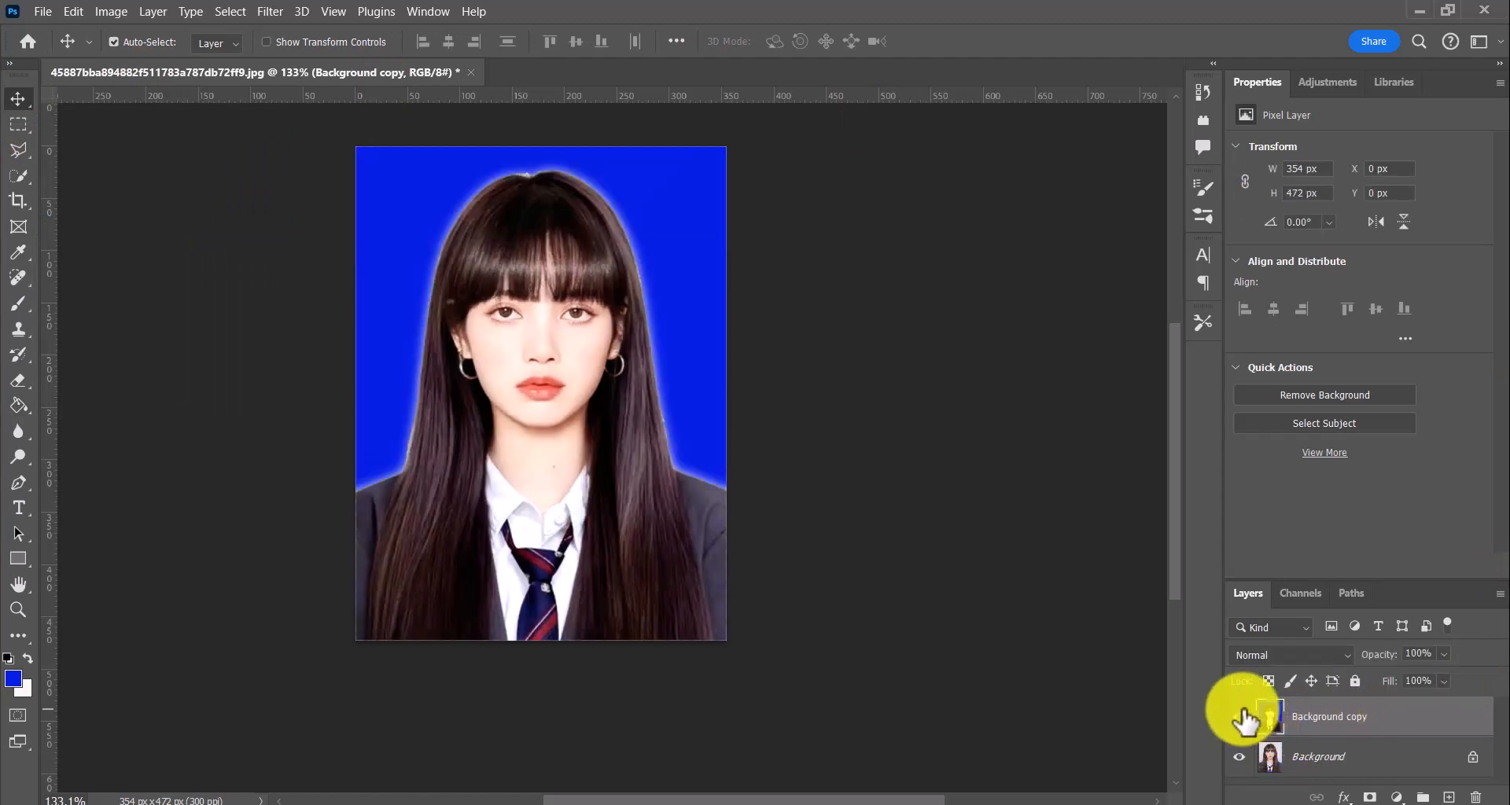
right_click(1369, 739)
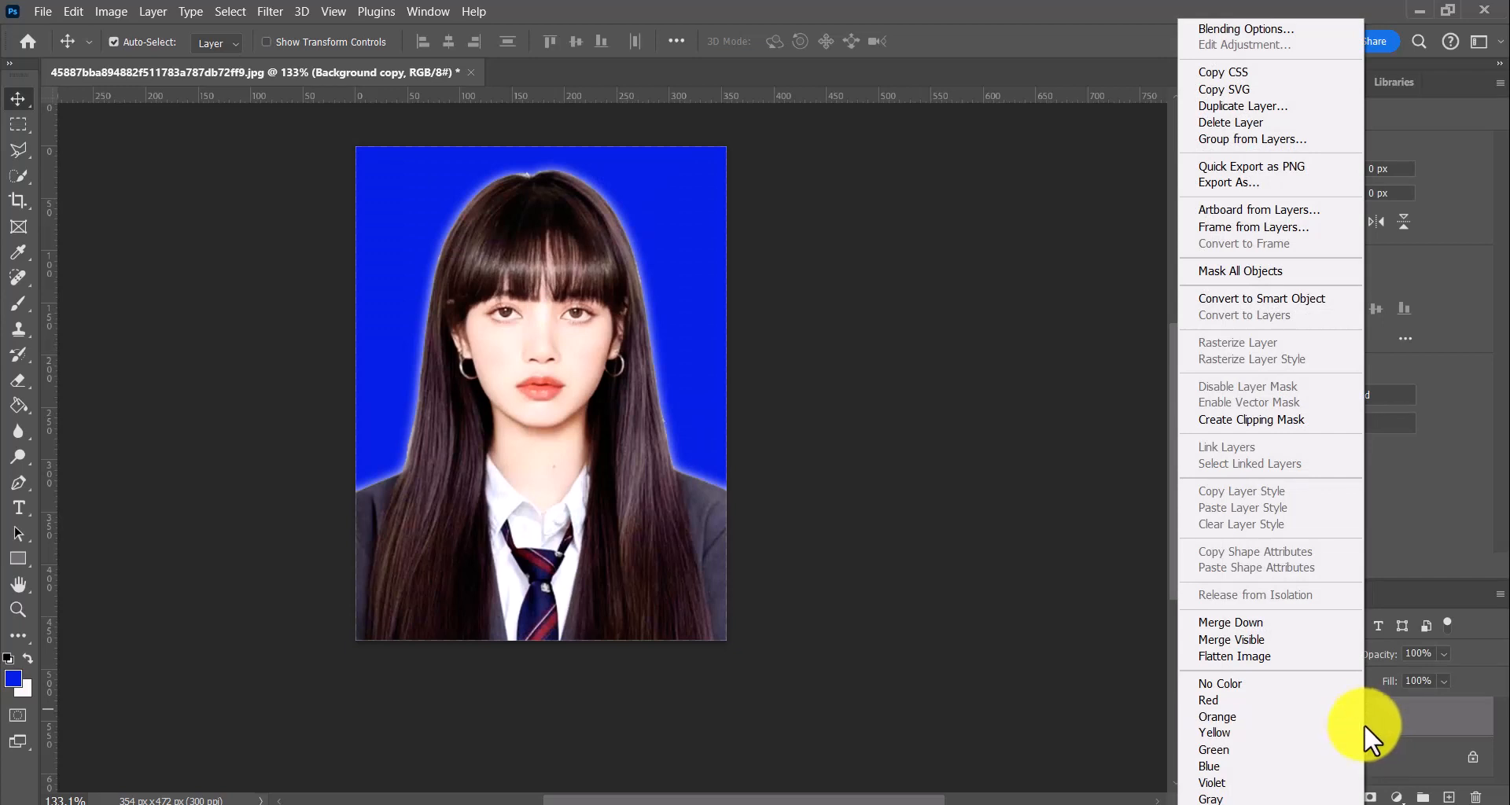
left_click(40, 7)
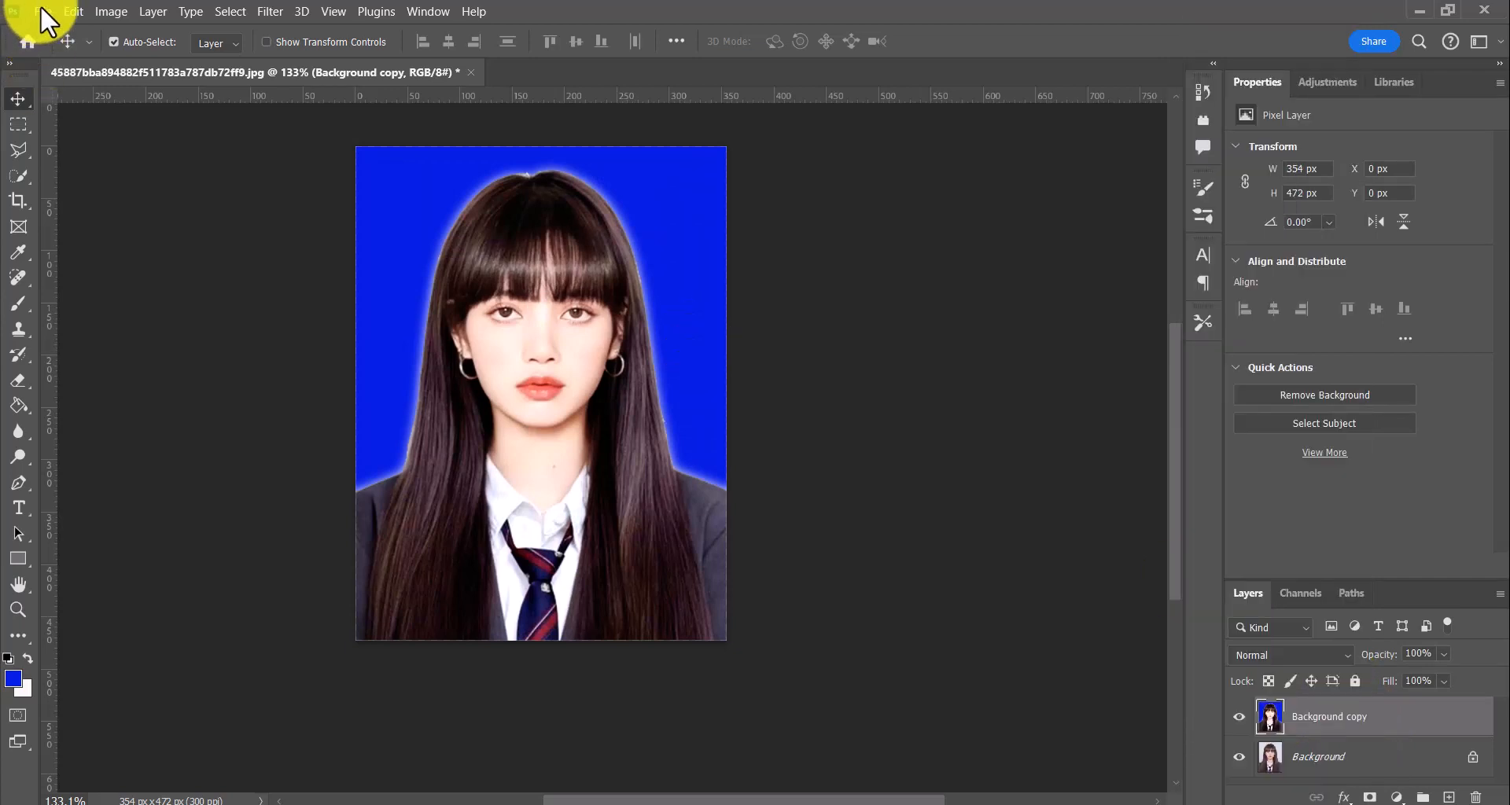
Create a new white RGB document of 1778 × 959 pixels at 72 pixels/inch from the Clipboard preset
left_click(40, 6)
left_click(55, 27)
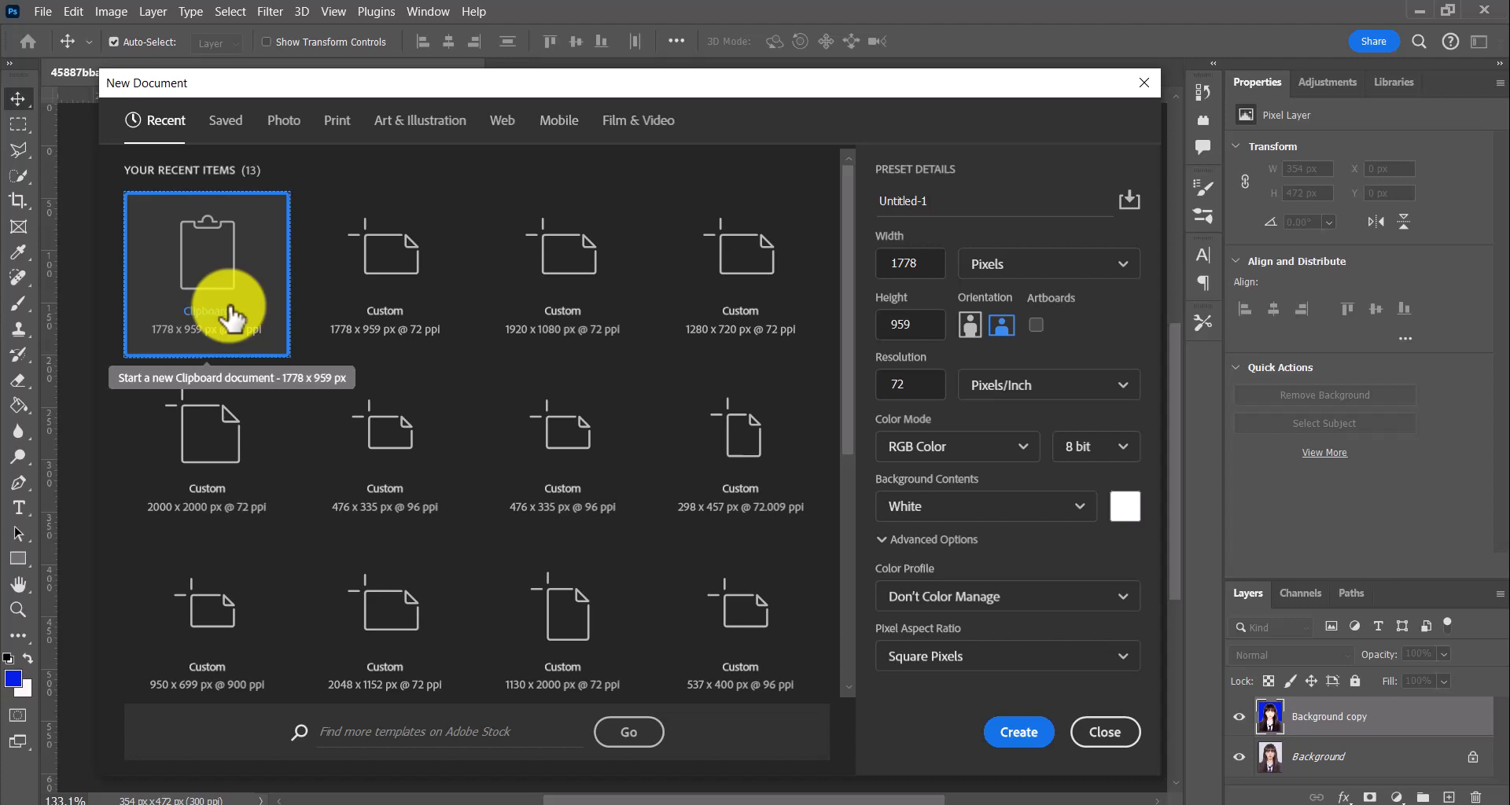
left_click(1038, 746)
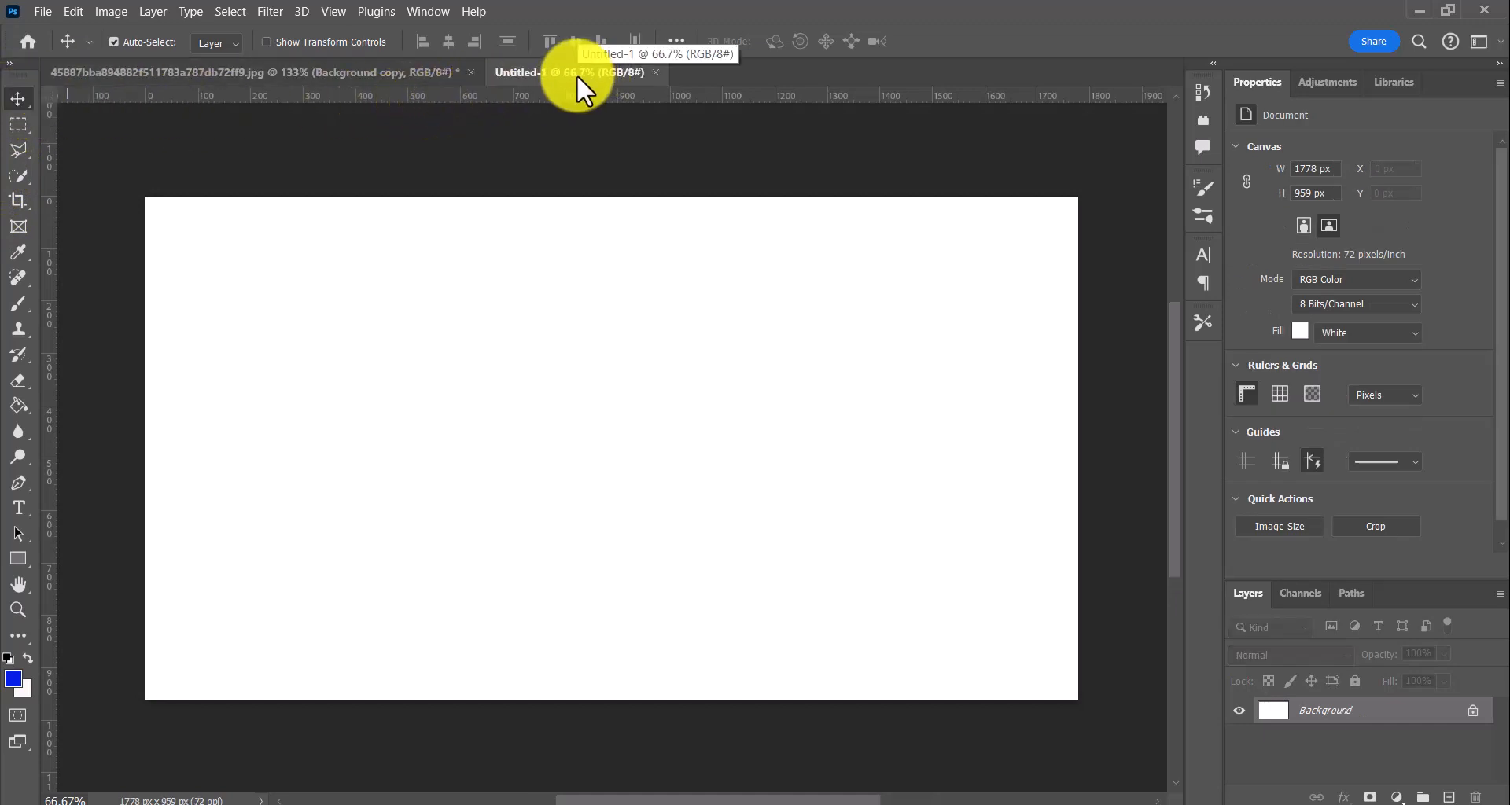
Return to the portrait document and copy its Background copy layer
left_click(385, 72)
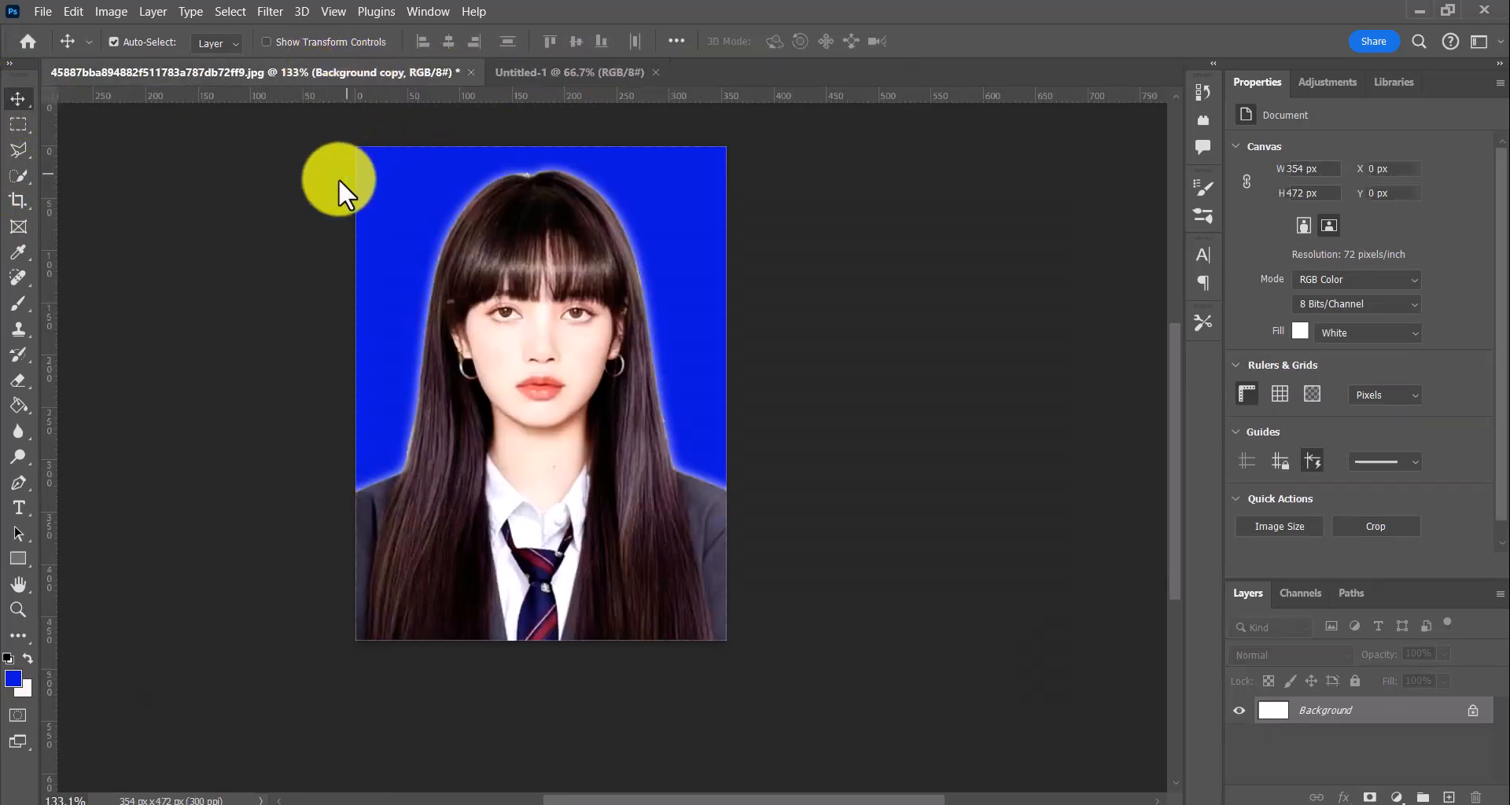
right_click(1326, 722)
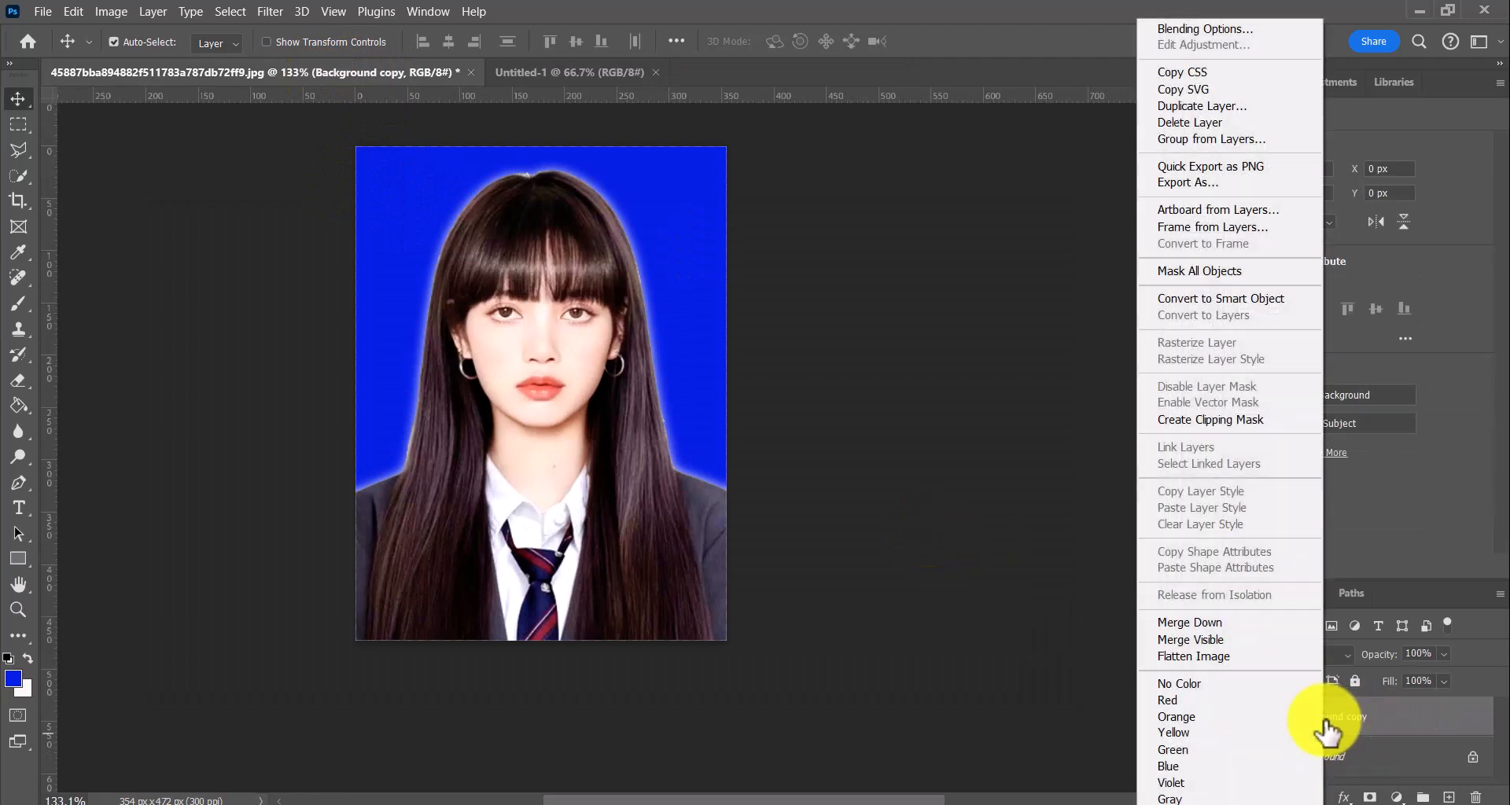
left_click(105, 11)
left_click(105, 11)
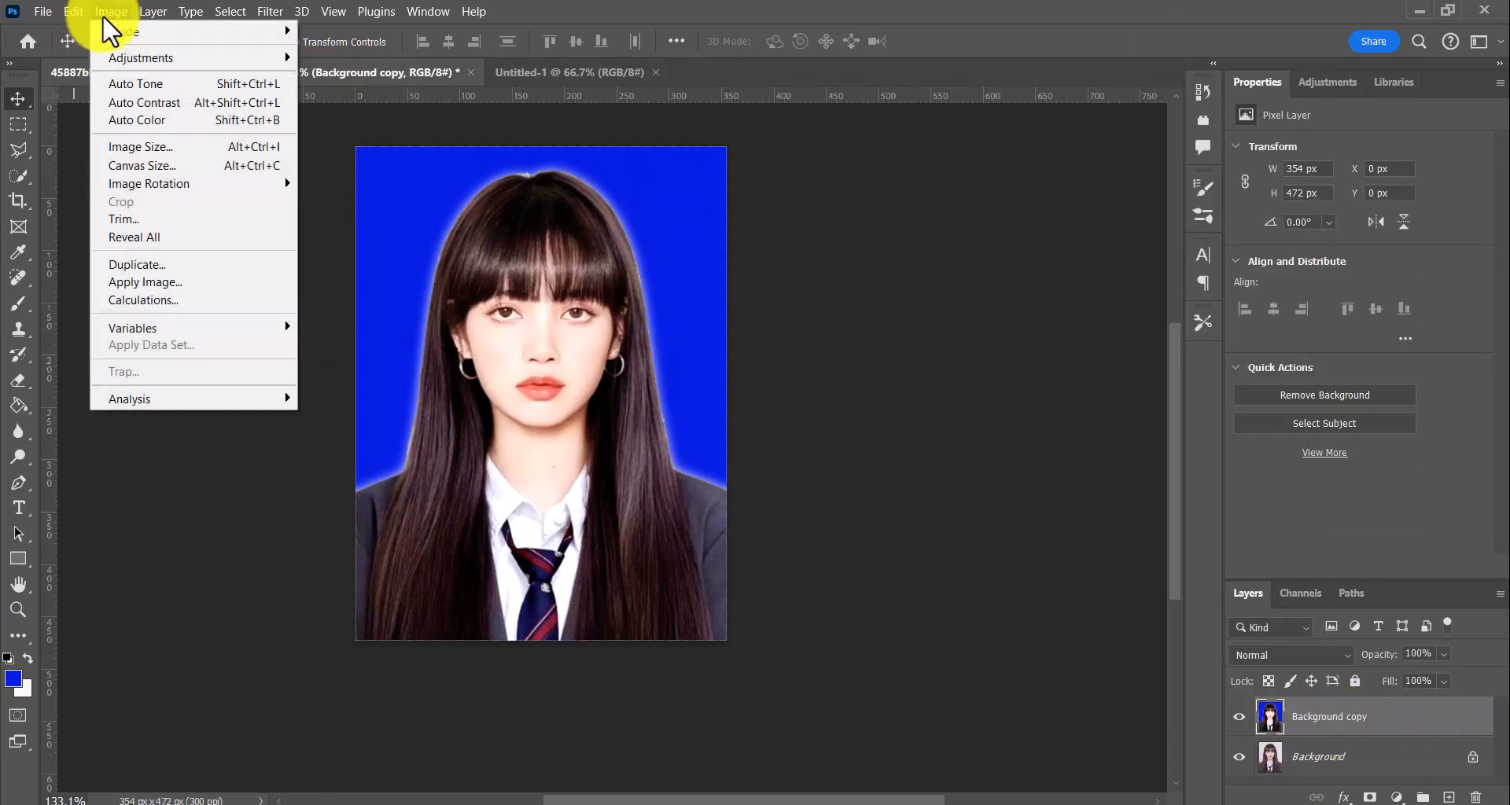
mouse_move(75, 12)
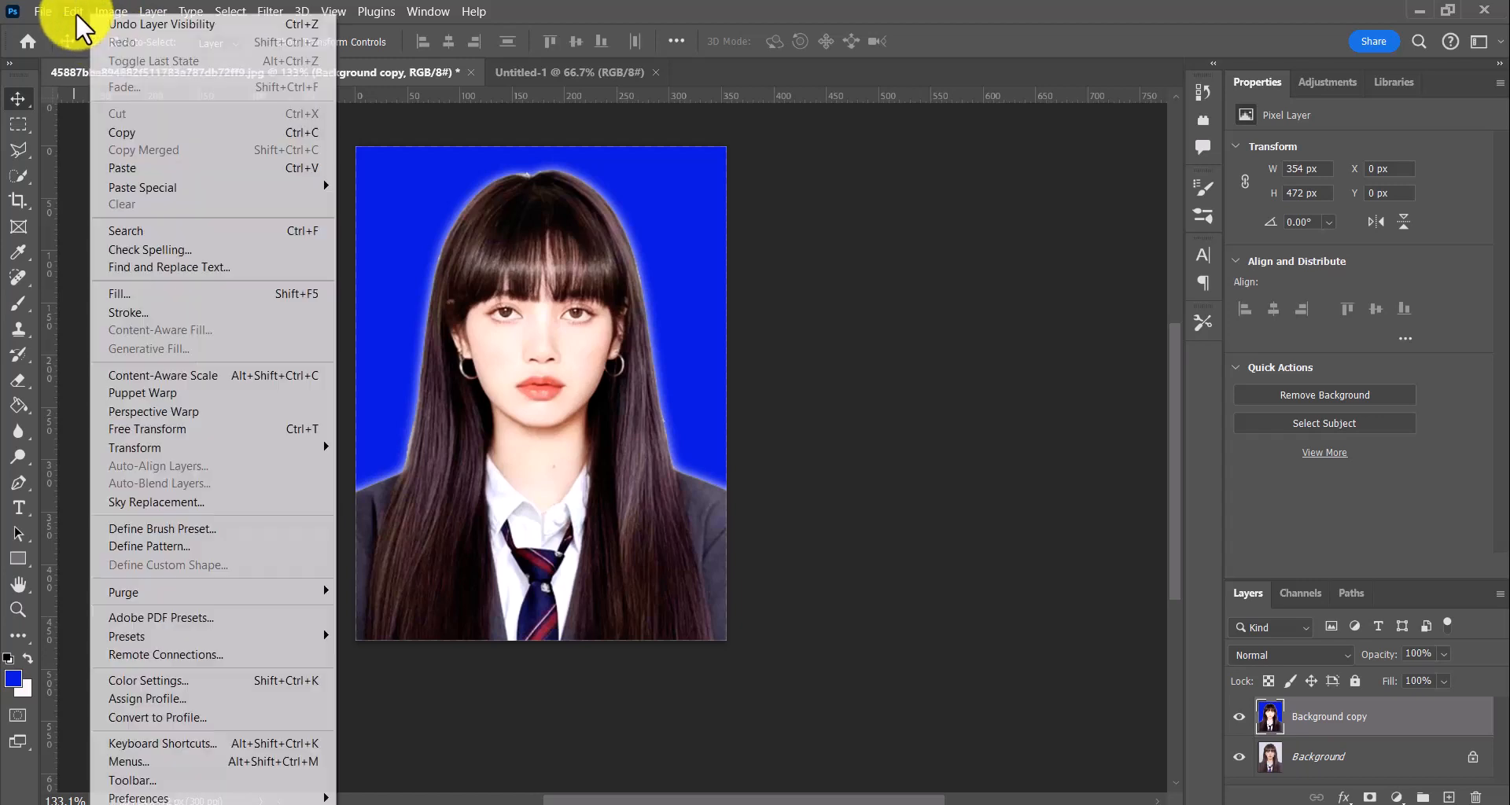
left_click(134, 125)
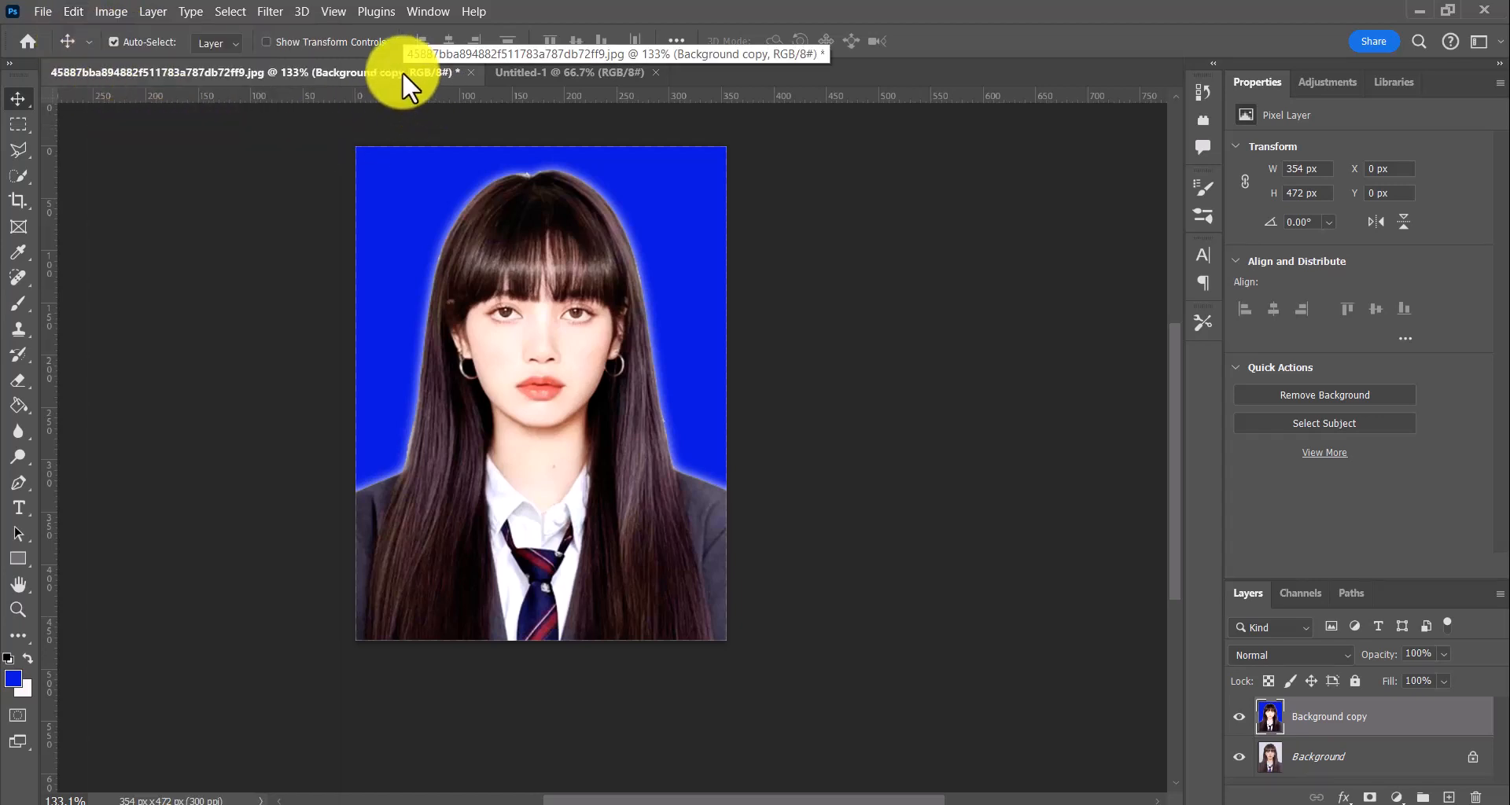
Select the entire Background copy layer of the portrait and start a centred Stroke with a 5 px width
right_click(1369, 718)
left_click(1385, 718)
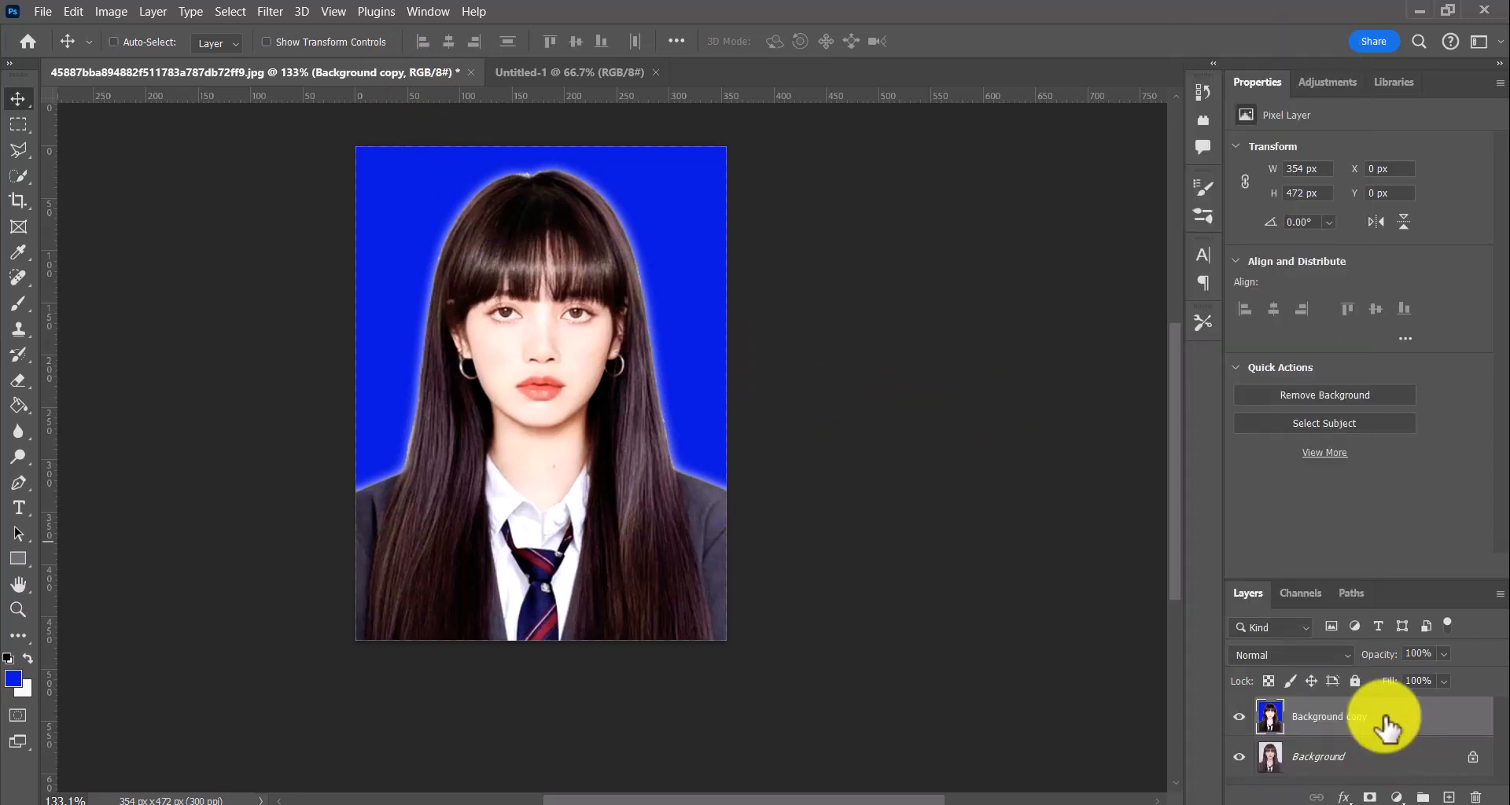
key("ctrl+a")
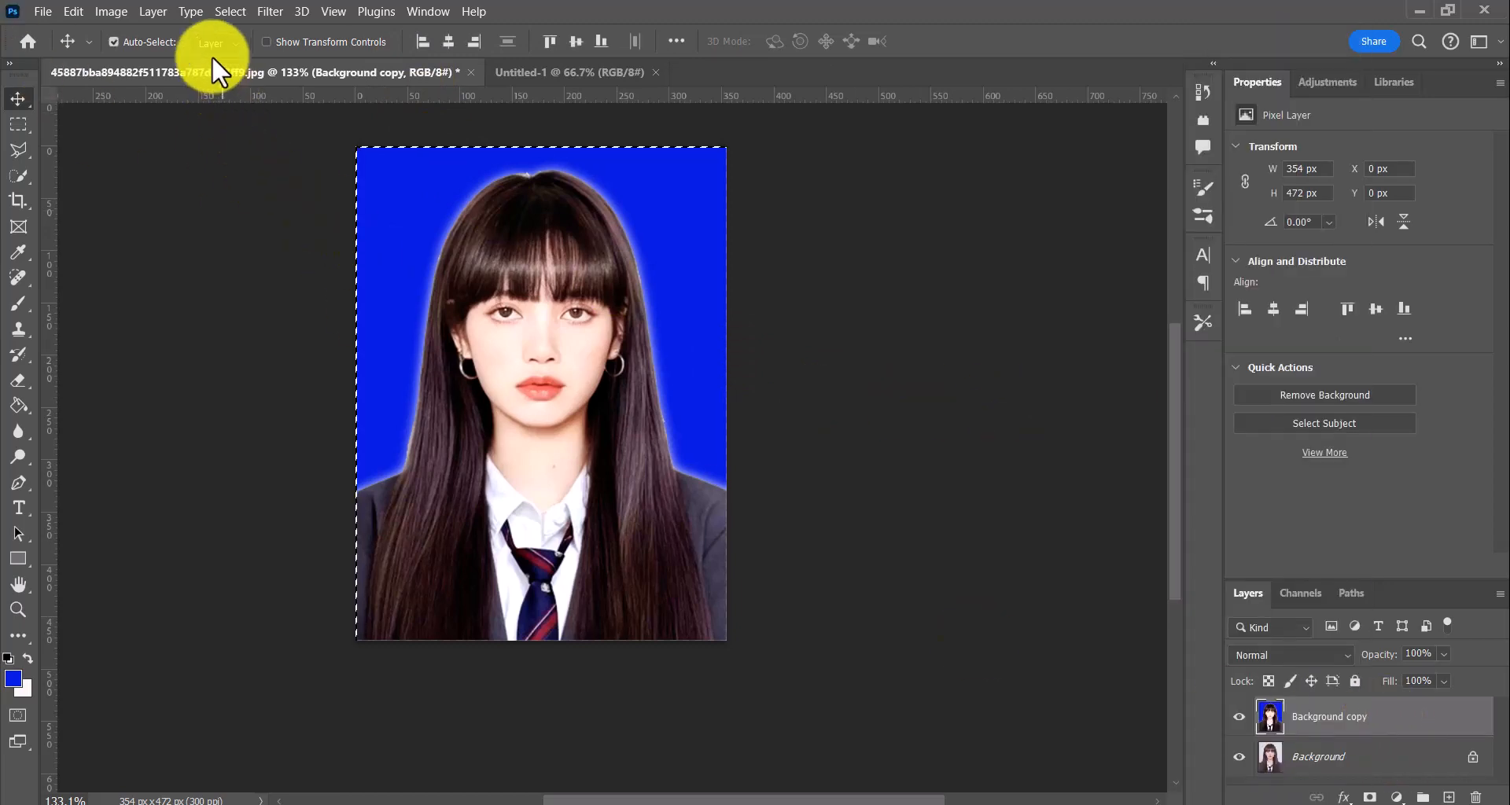
left_click(228, 13)
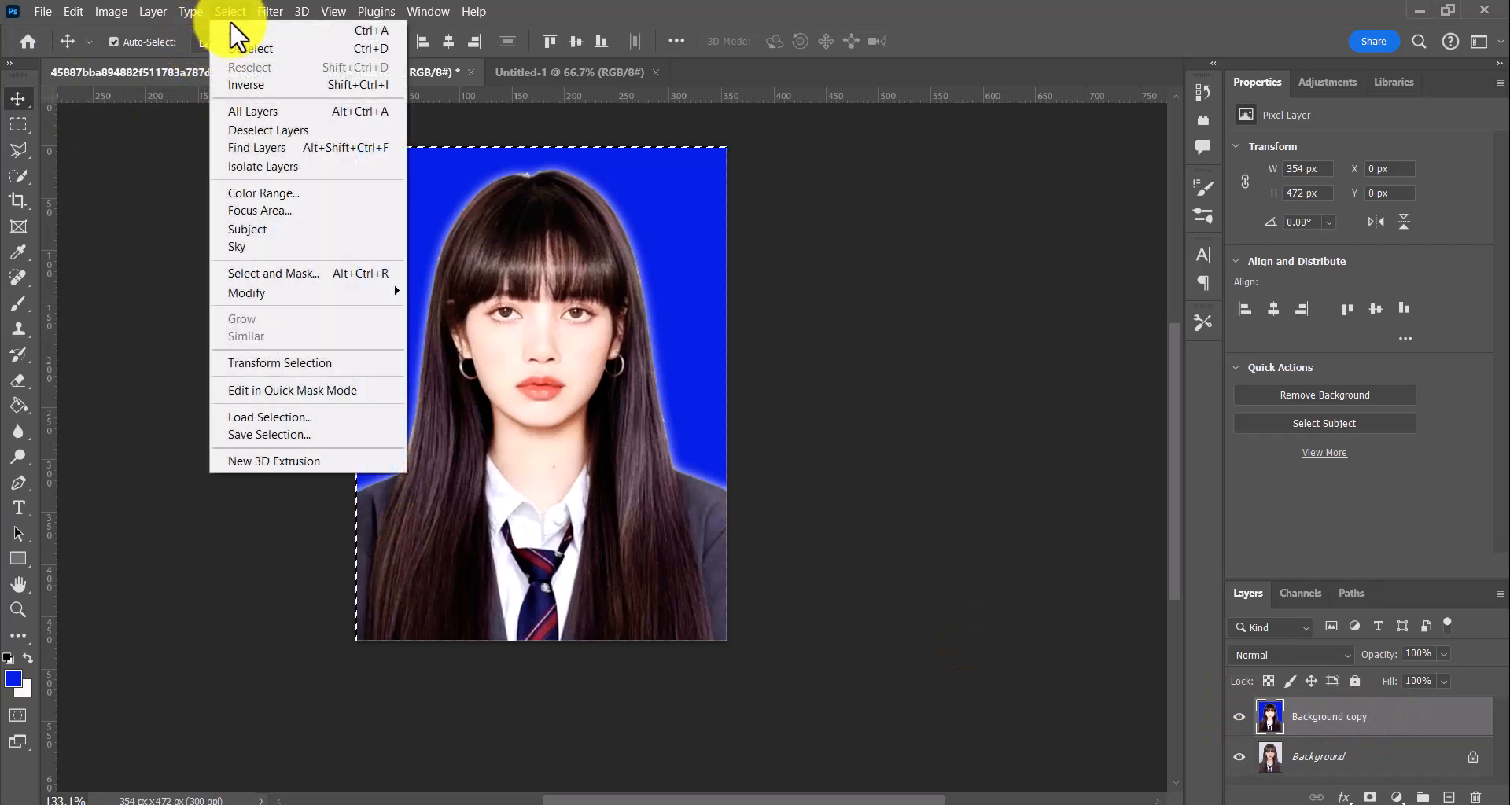
mouse_move(70, 9)
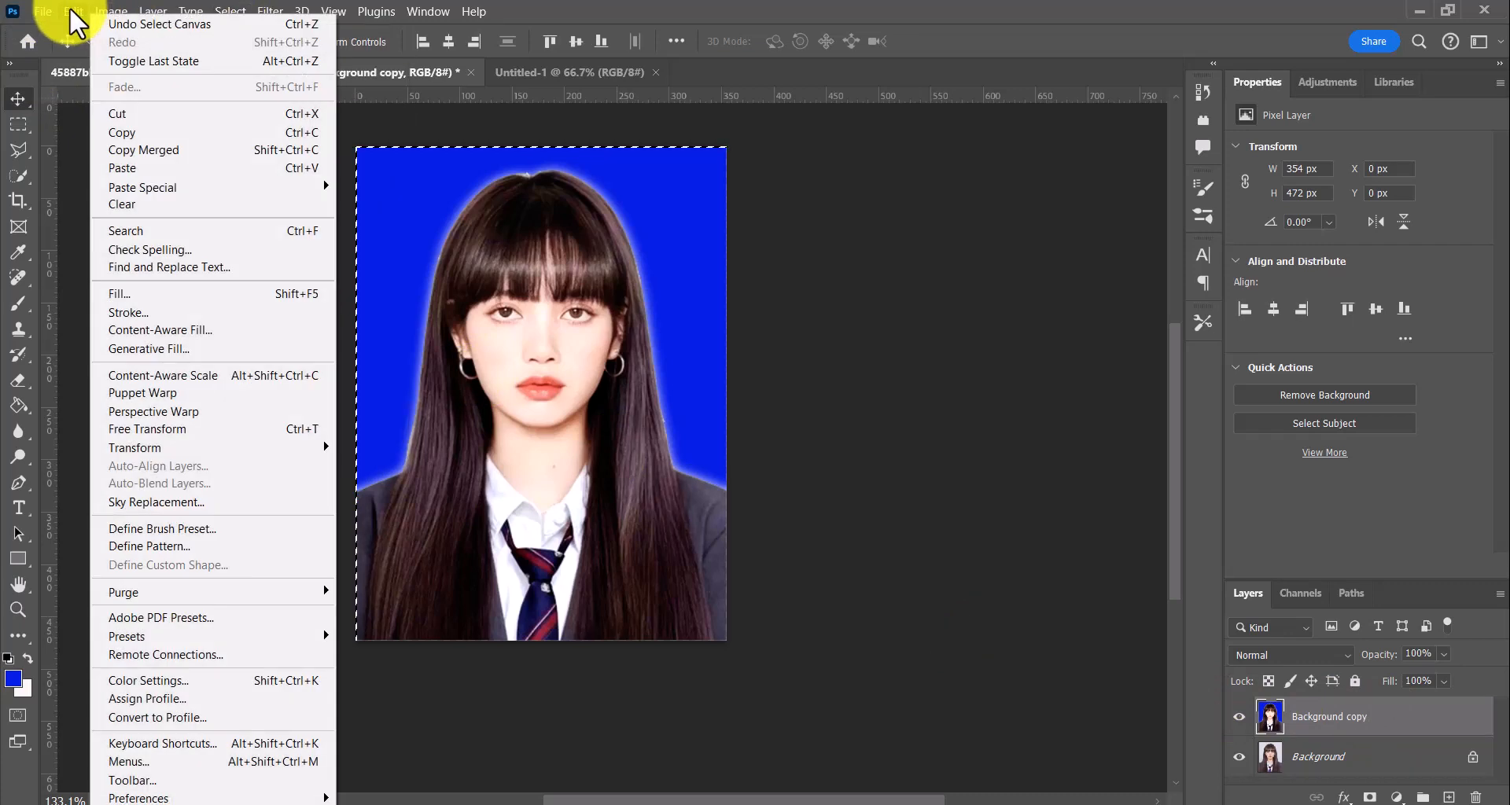
left_click(145, 311)
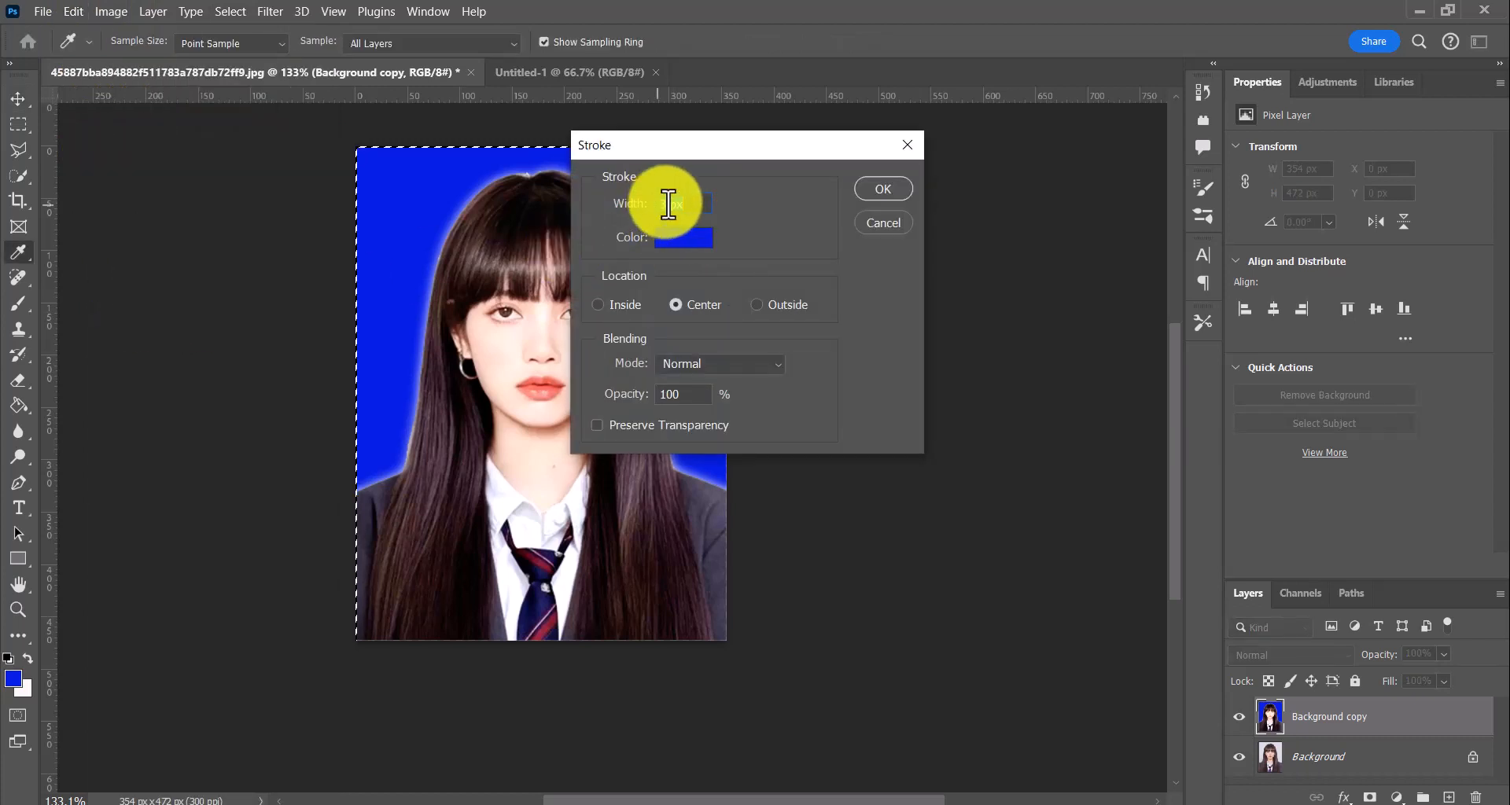
type("5")
Set the stroke colour to near-black #050508, apply the border around the portrait, and clear the selection
left_click(683, 237)
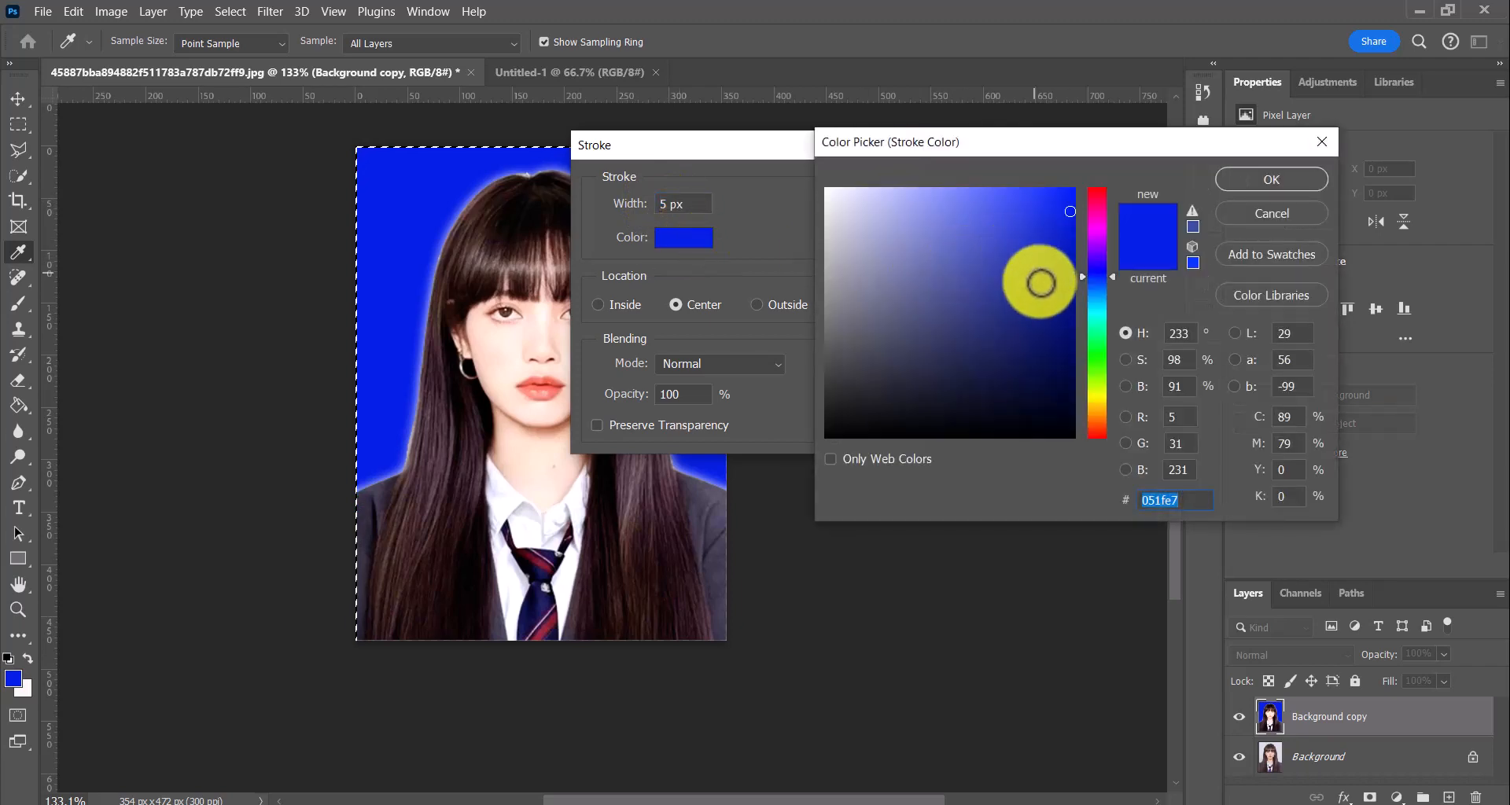
left_click(1112, 263)
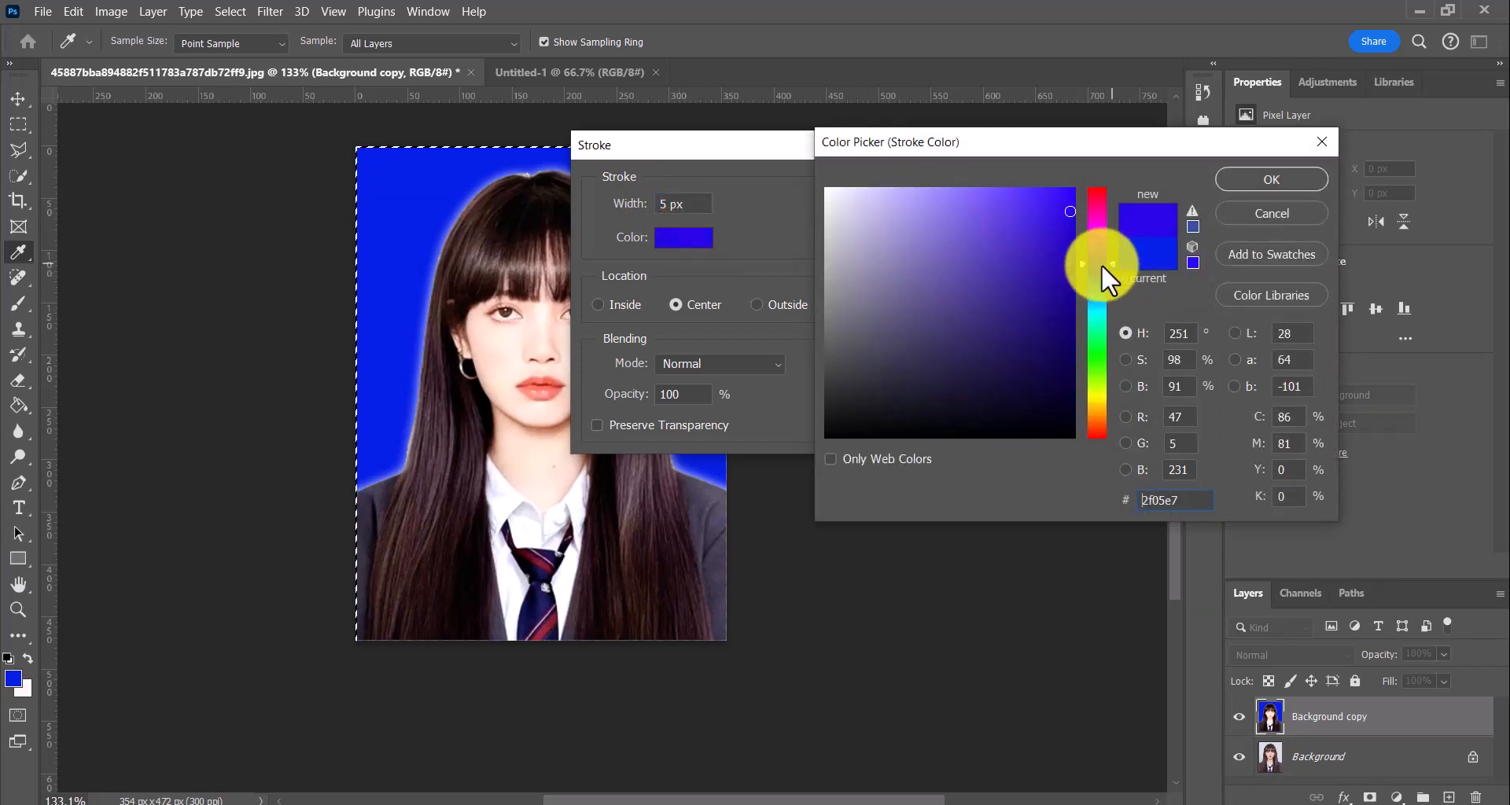
left_click(829, 193)
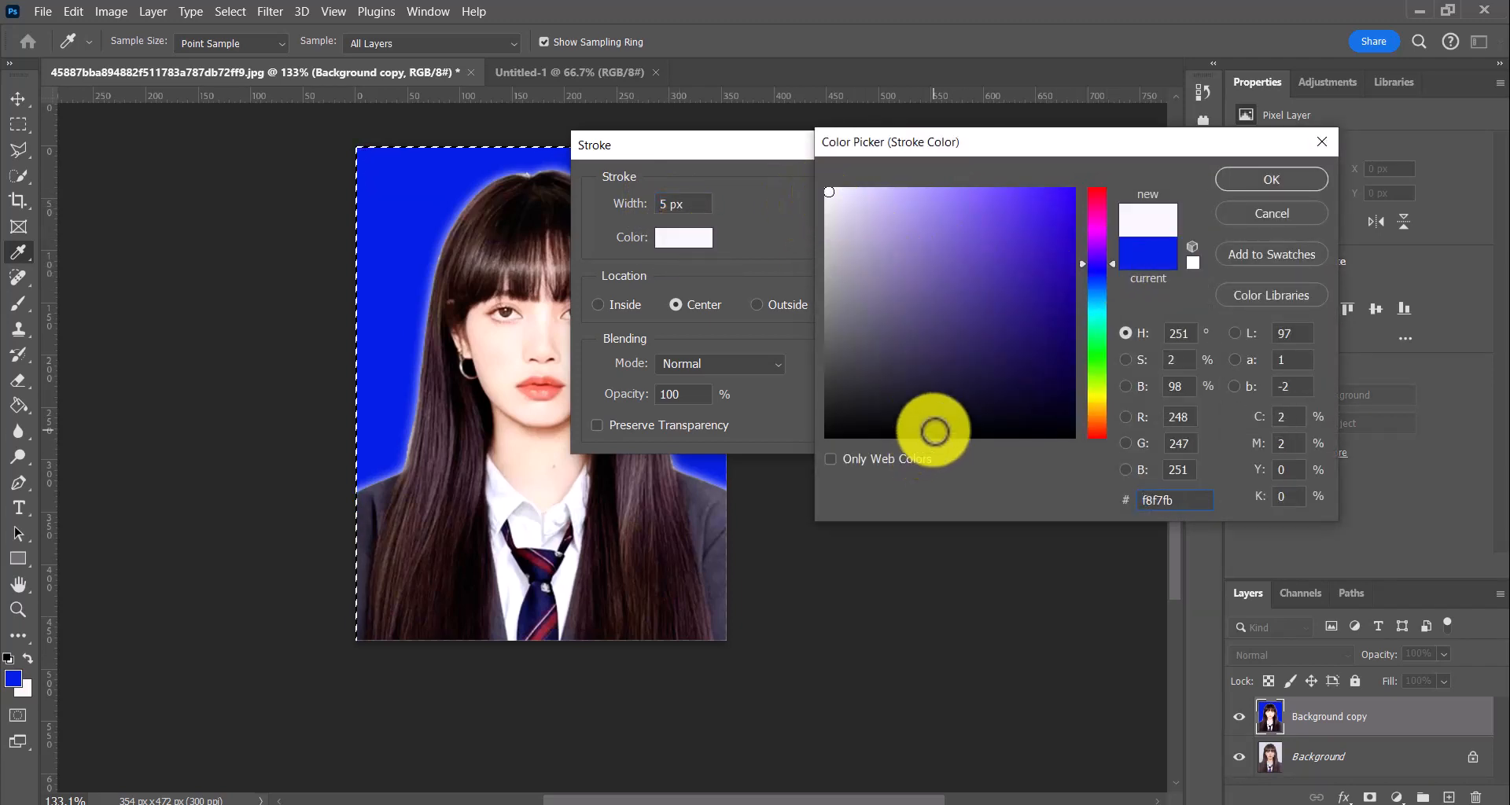
left_click(932, 431)
left_click(1259, 180)
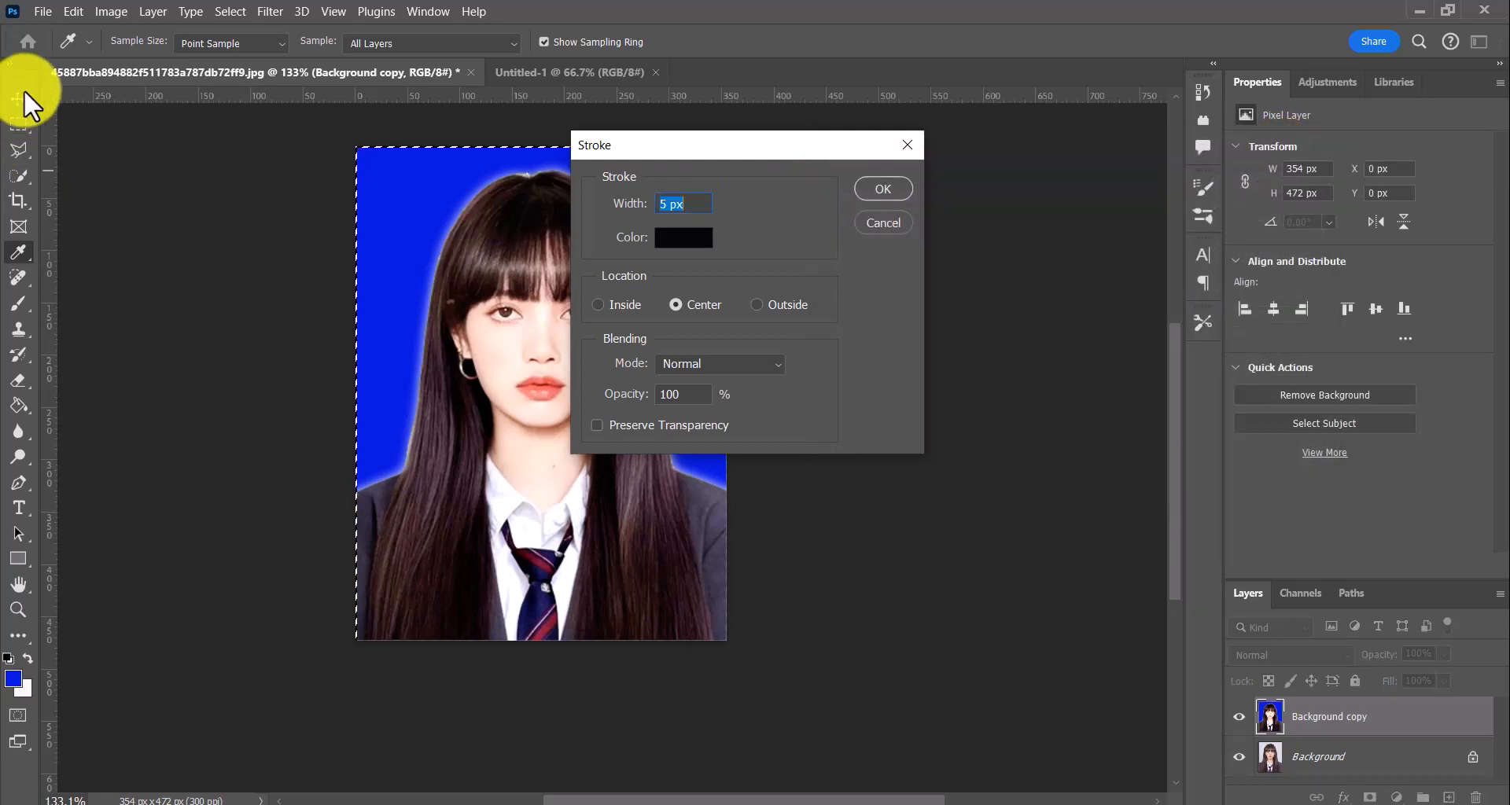
left_click(886, 191)
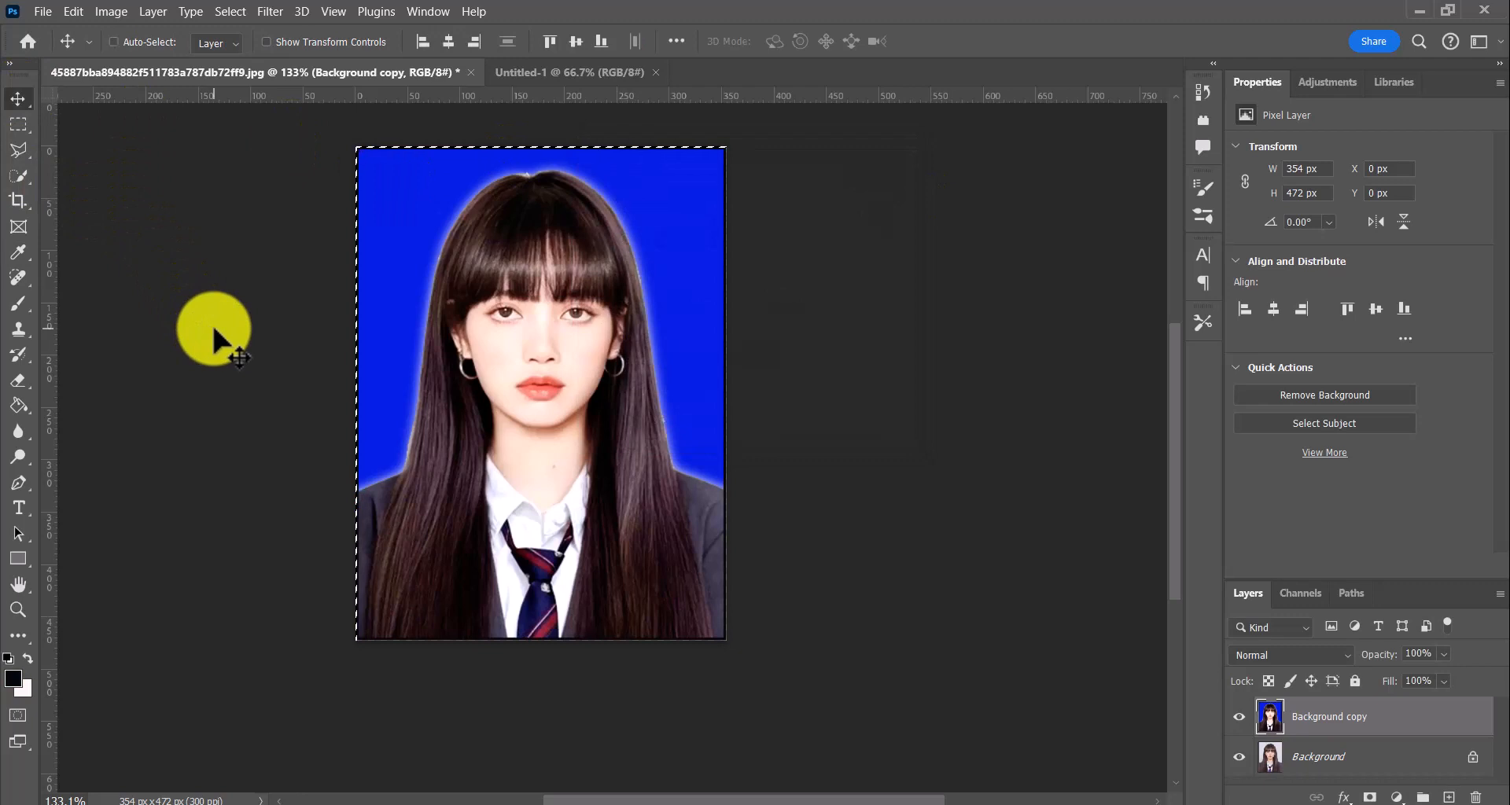
key("ctrl+d")
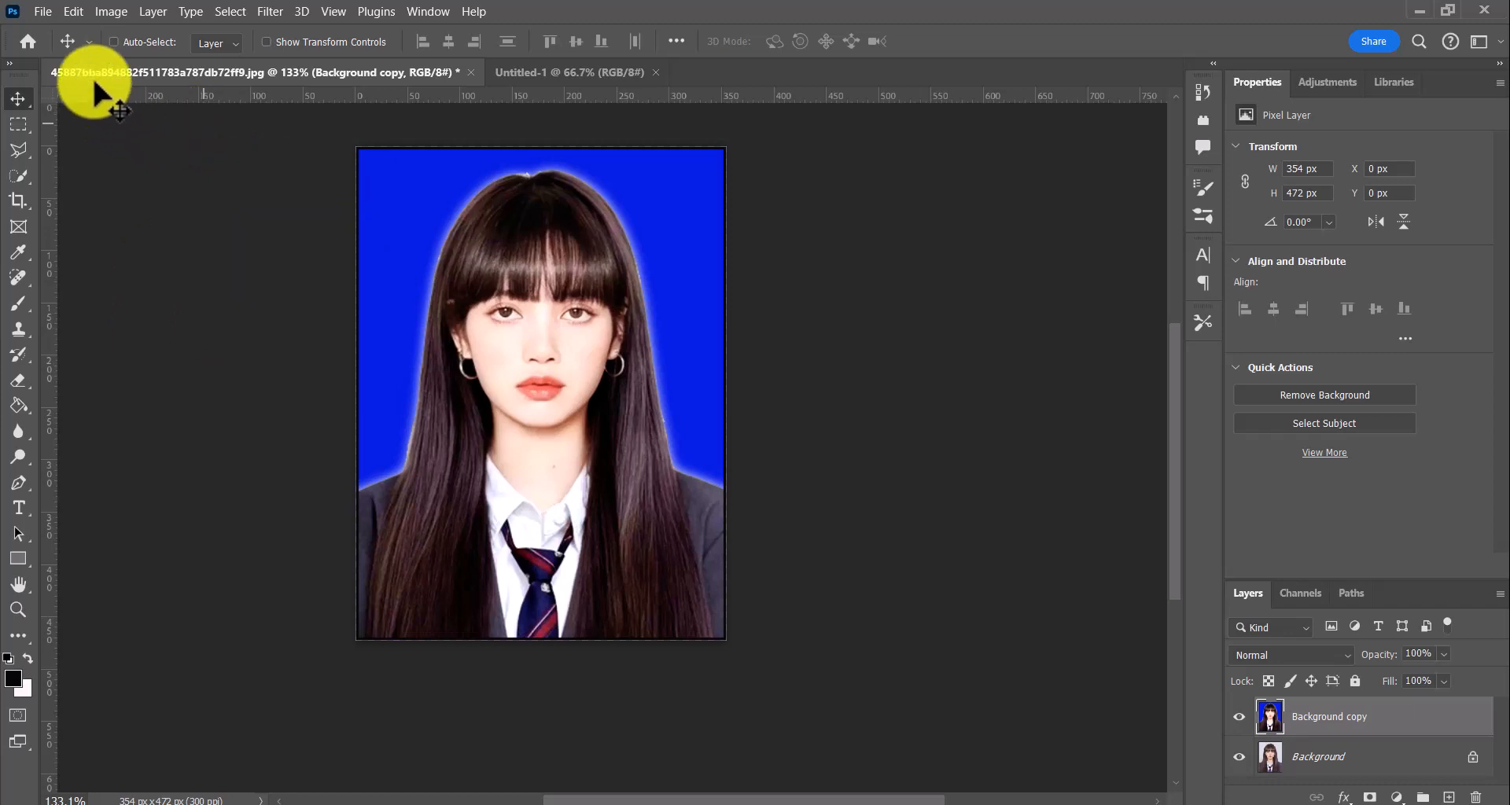
Select the whole portrait again, stroke its edge with a 5 px centred off-white (#f2f1f7) border, and deselect
key("ctrl+a")
left_click(108, 14)
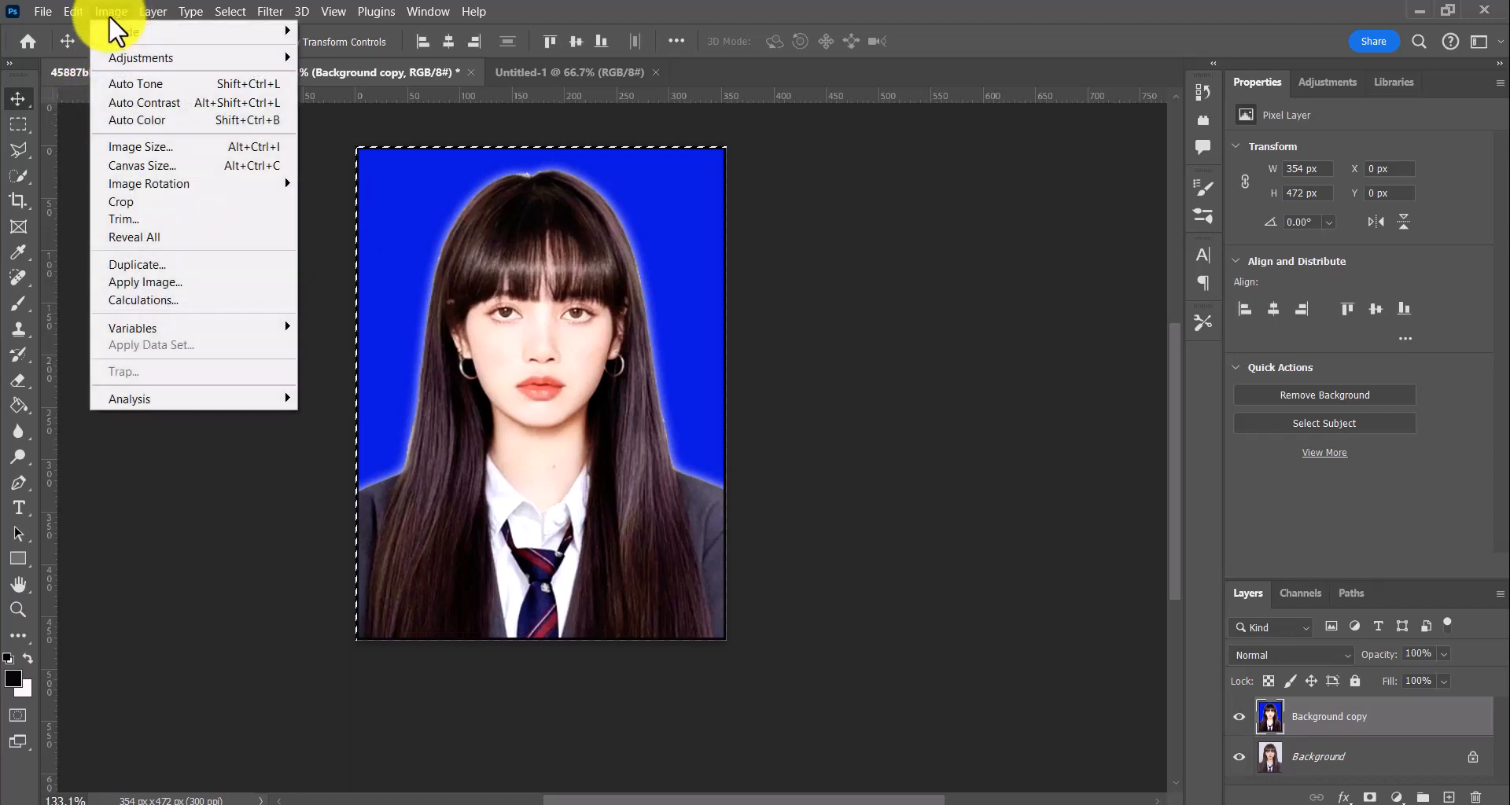
left_click(82, 10)
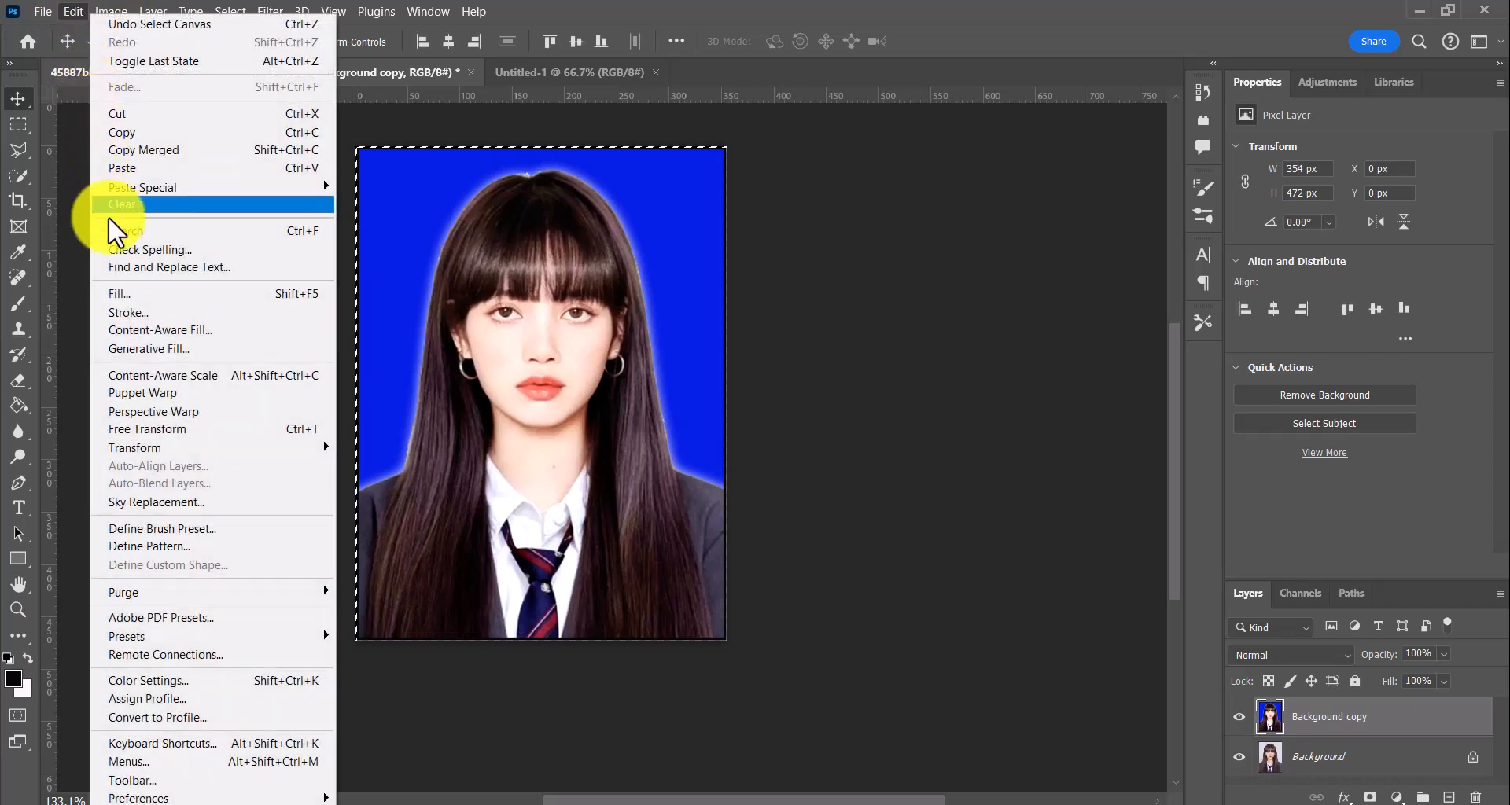
left_click(150, 313)
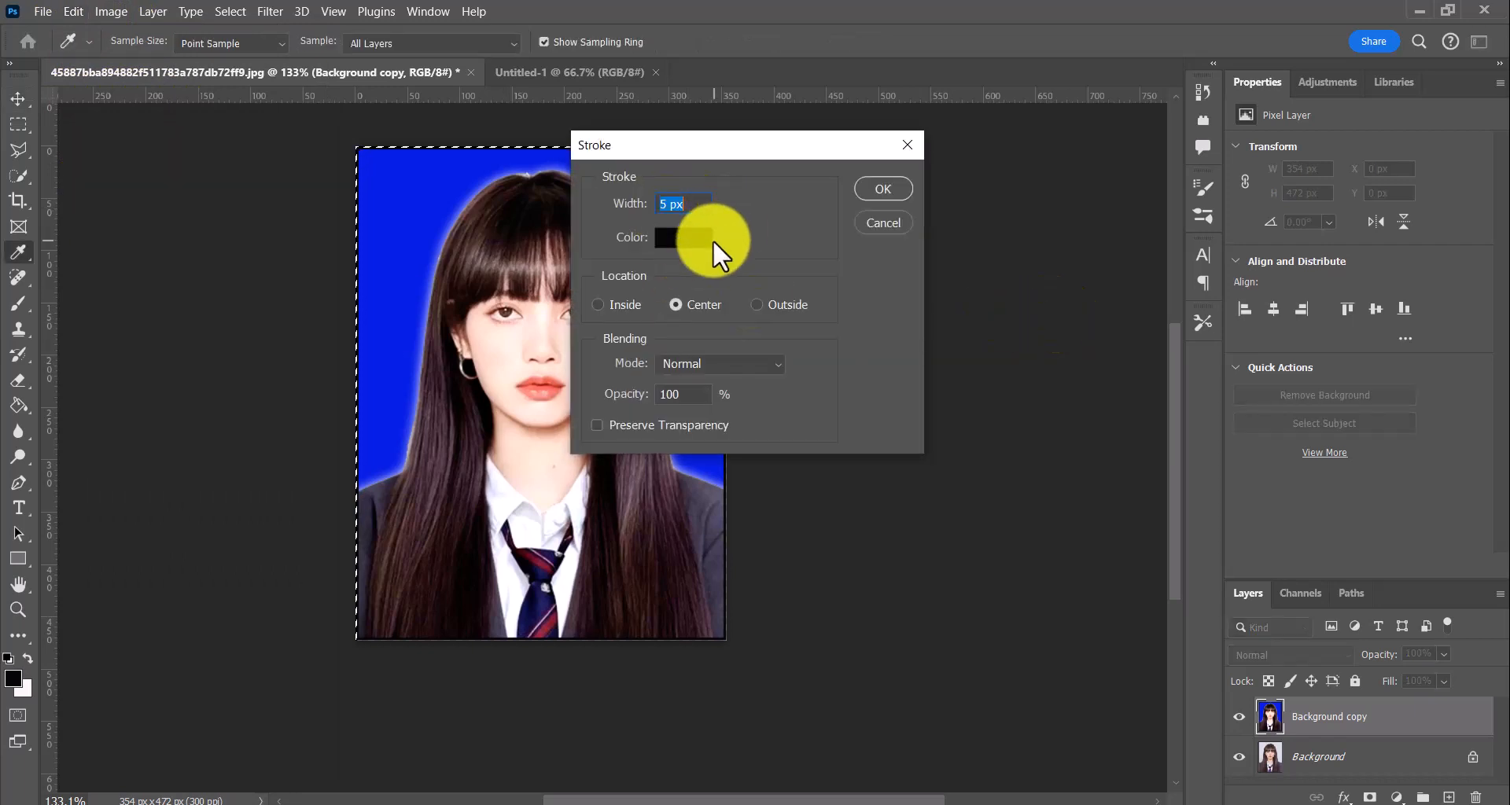
left_click(697, 239)
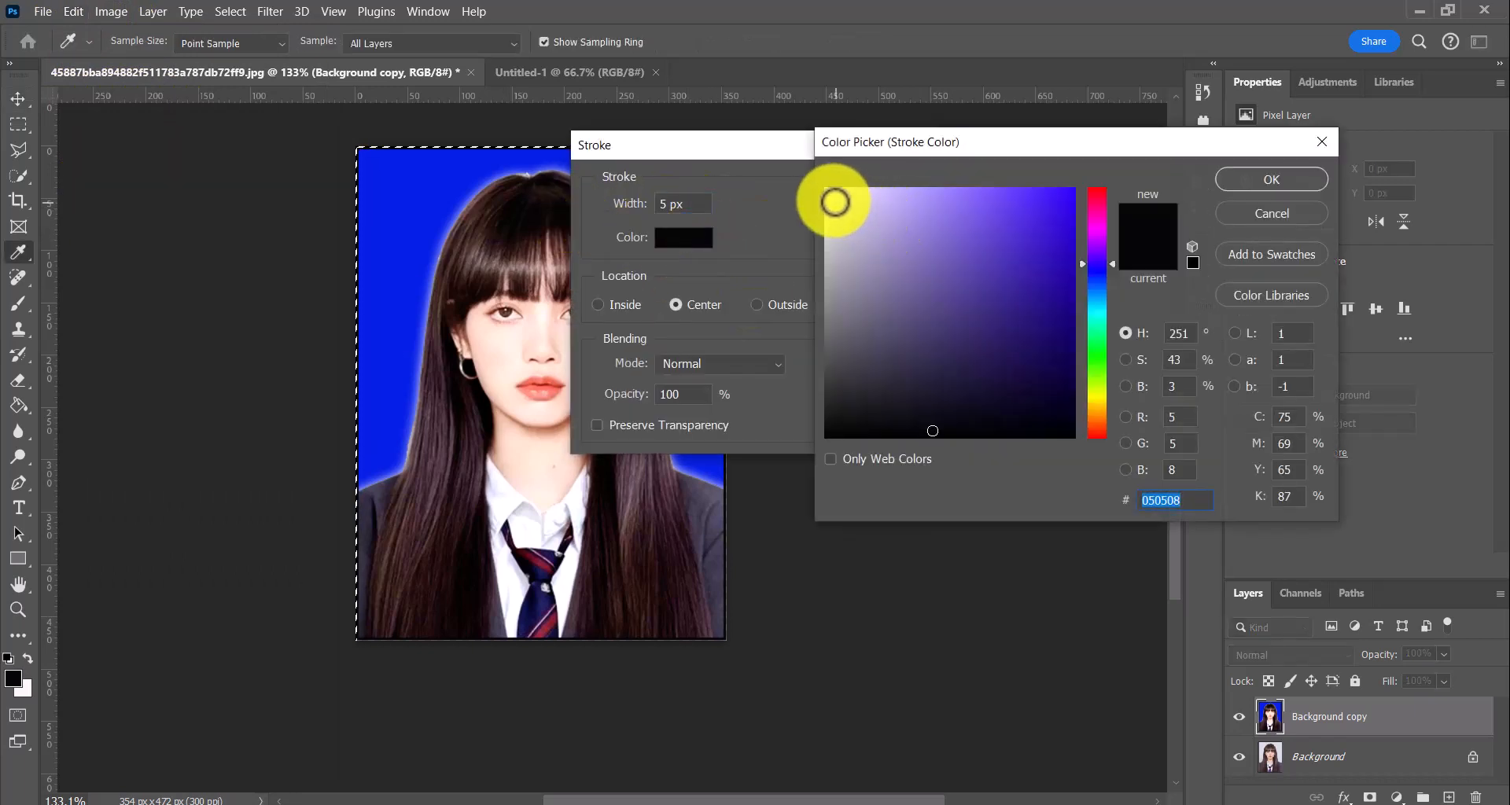
left_click(832, 196)
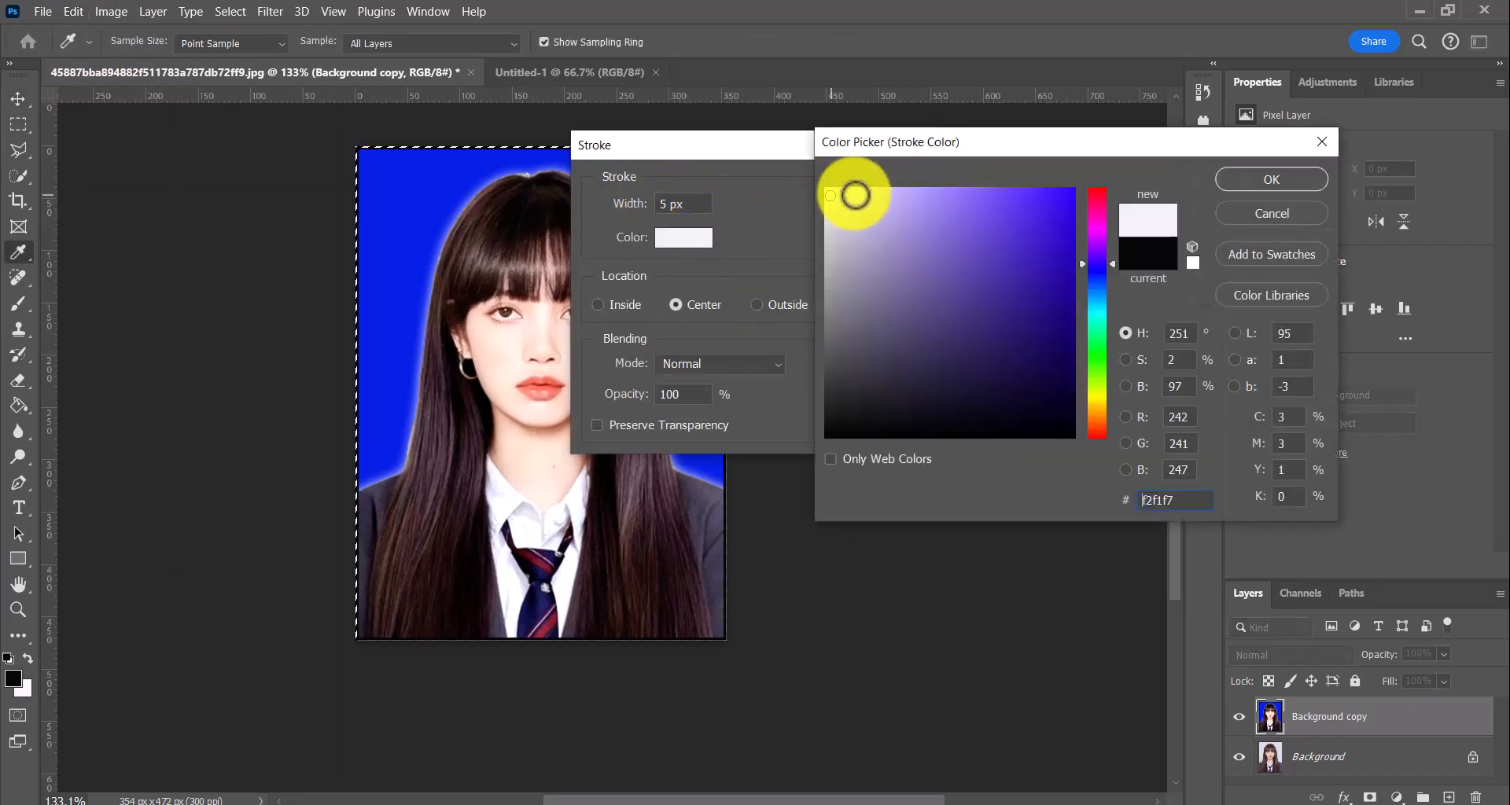
left_click(1255, 177)
left_click(874, 189)
key("v")
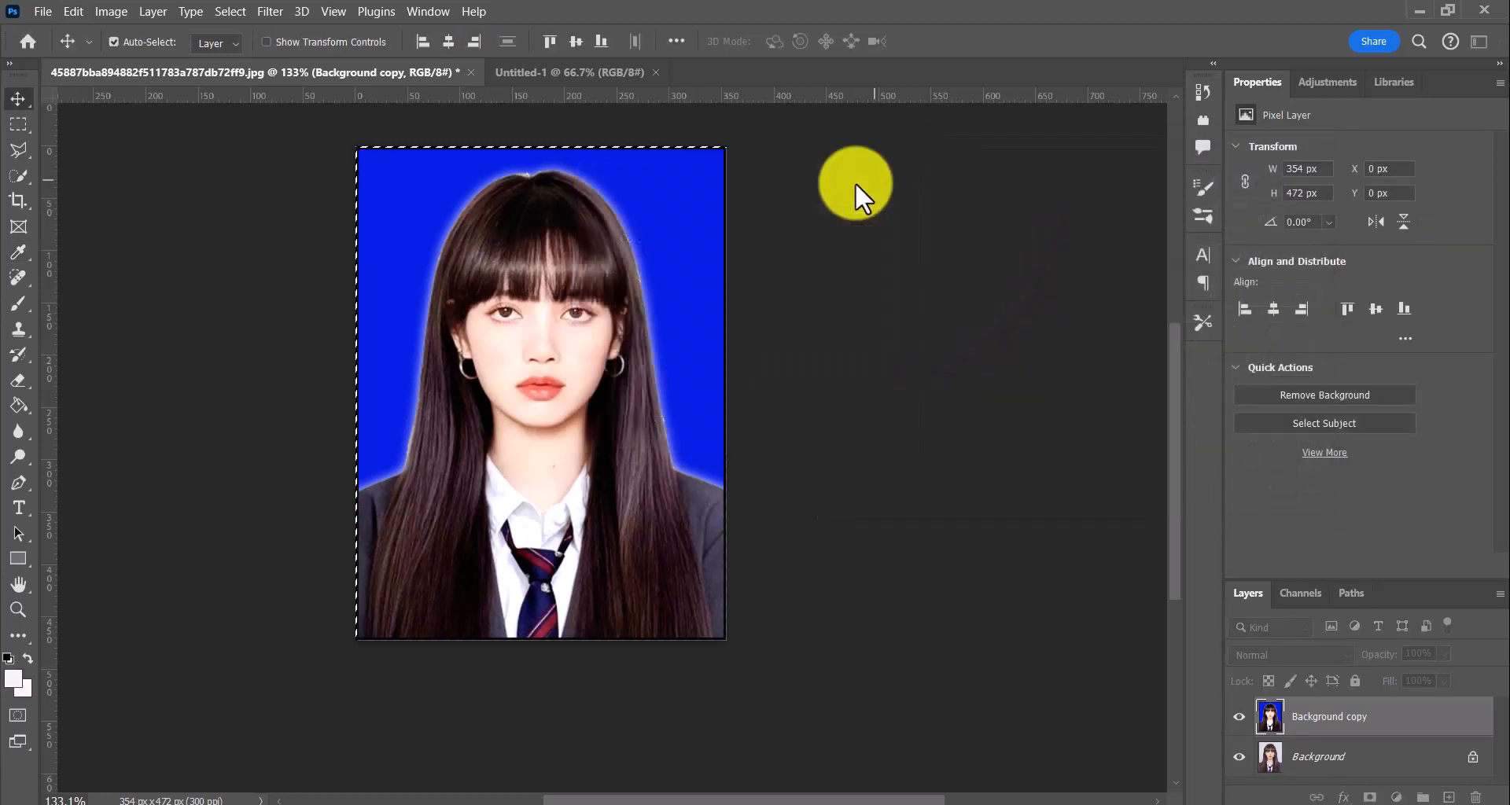
key("ctrl+d")
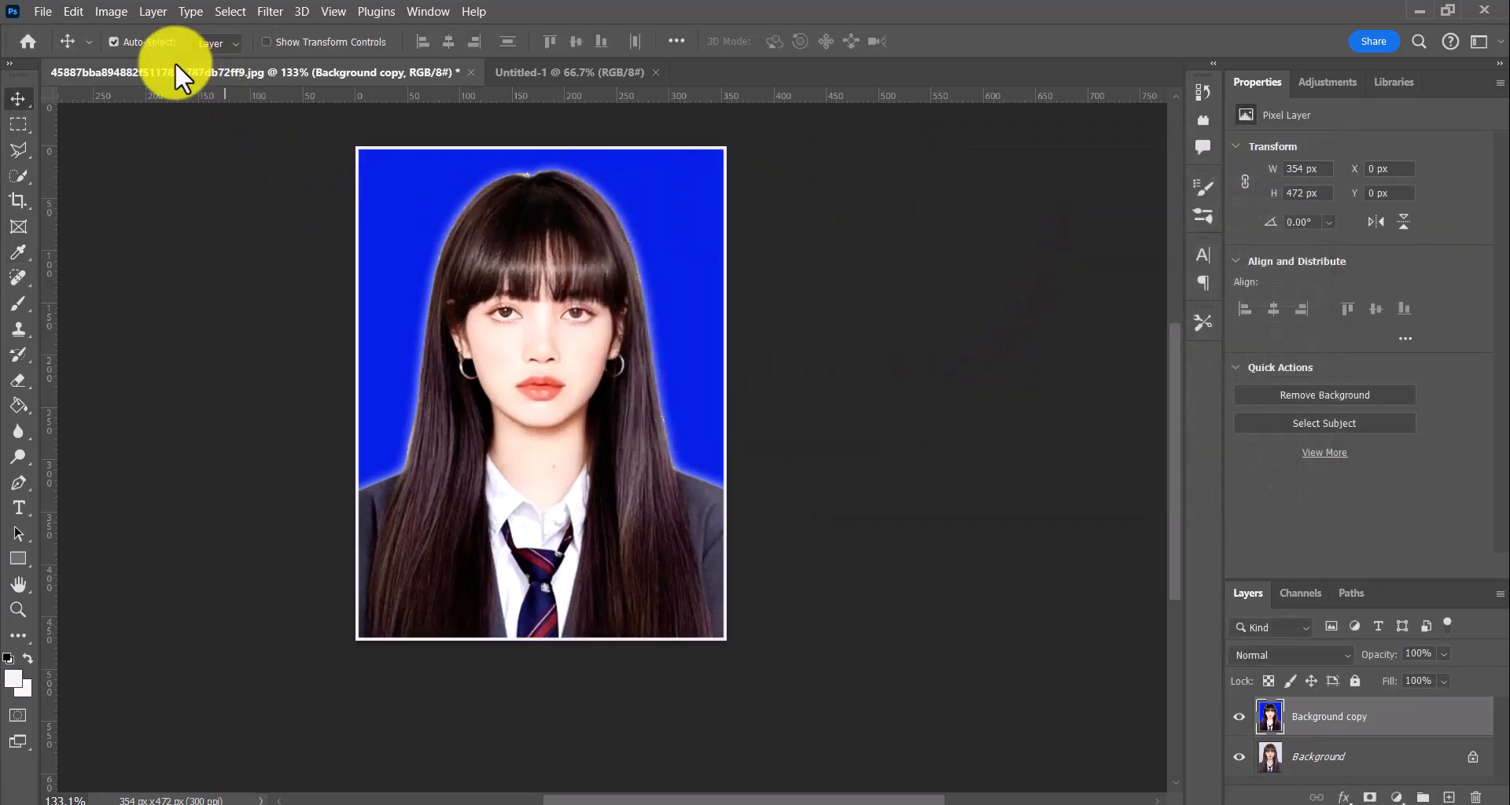
Copy the whole bordered portrait into Untitled-1 and place two copies side by side from the canvas's upper-left corner
key("ctrl+a")
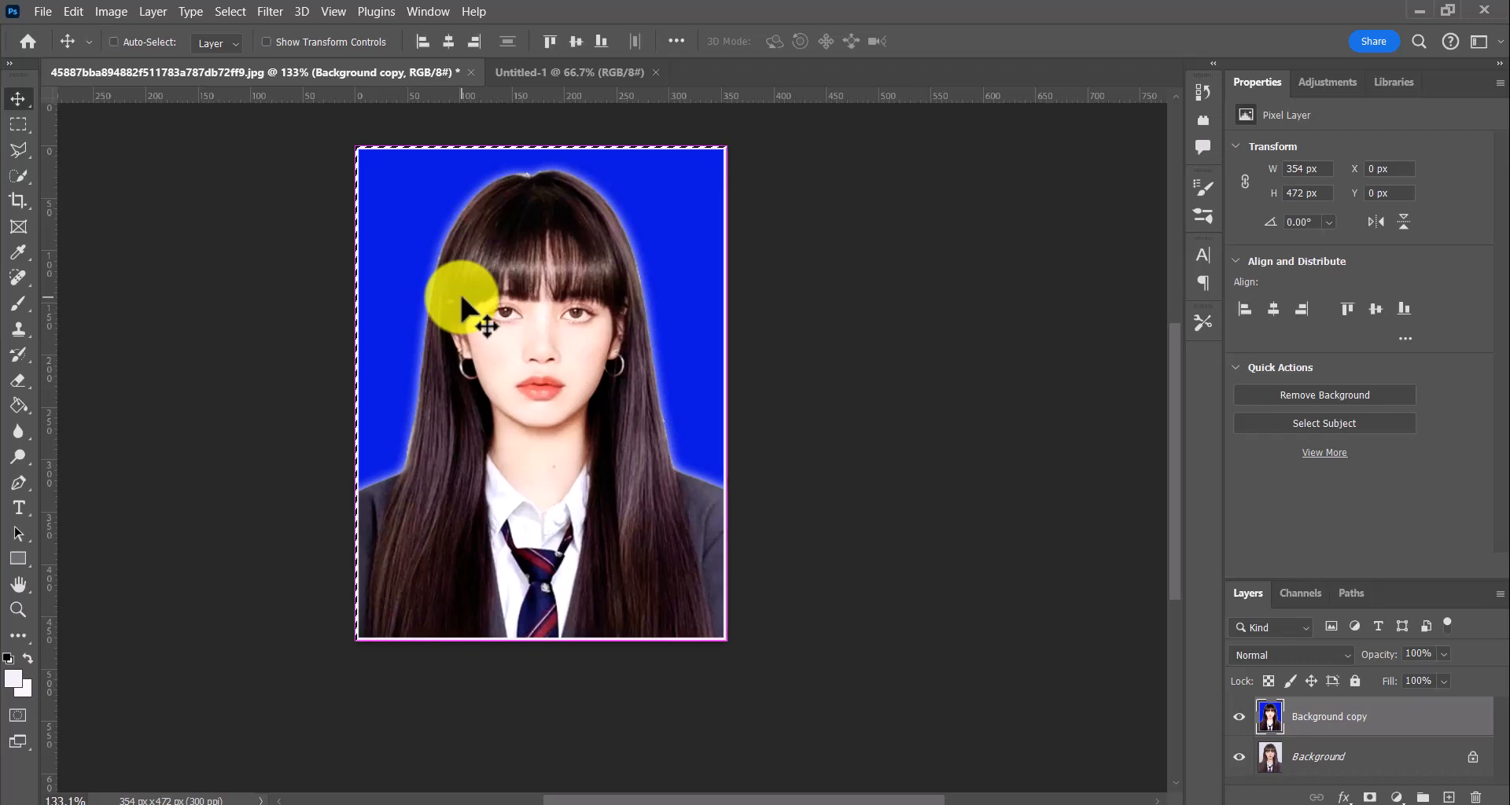
left_click(528, 71)
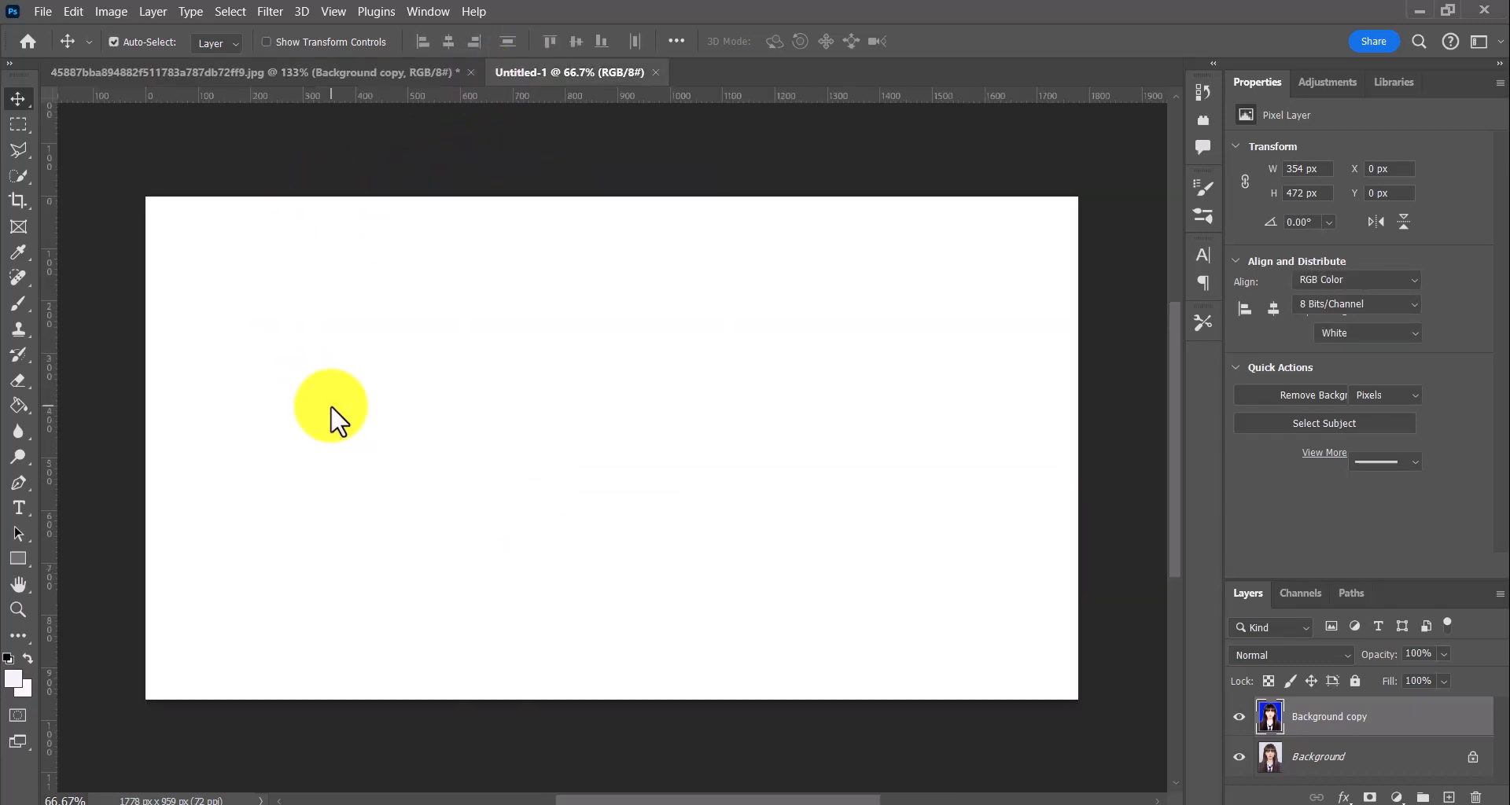
key("ctrl+v")
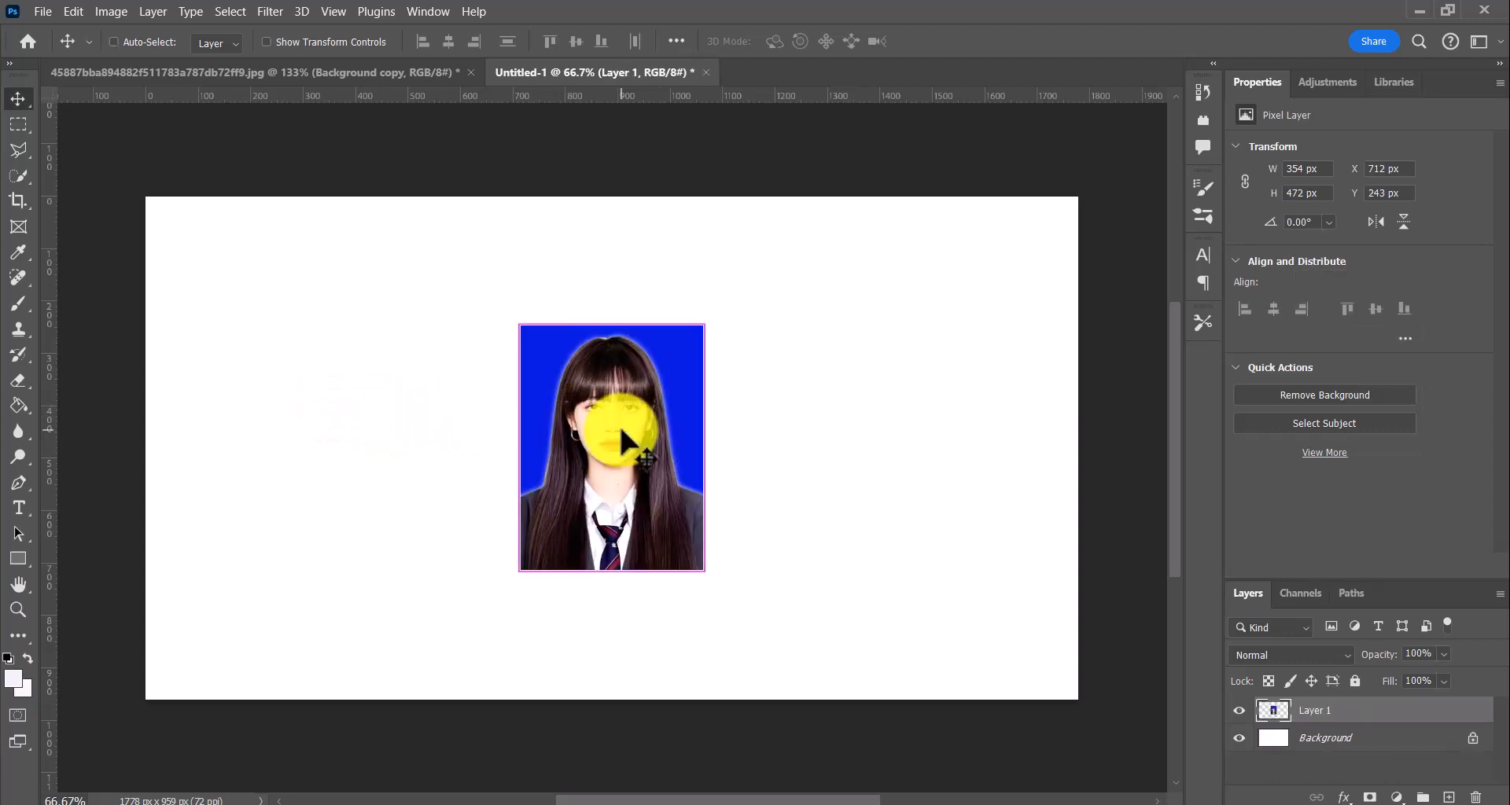
left_click_drag(622, 433, 435, 307)
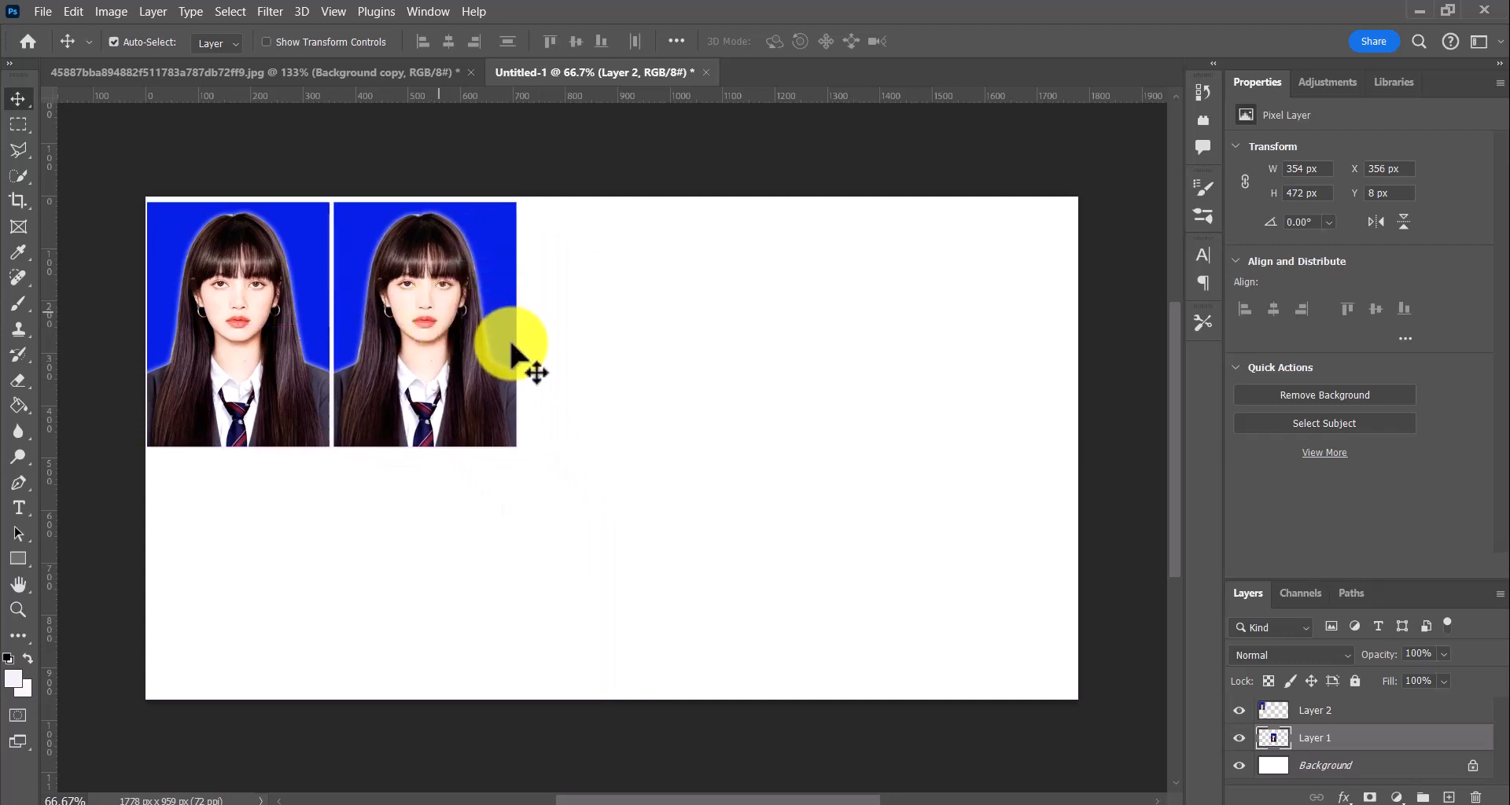
Paste three more portrait copies and line them up beside the first two as one row of five across the canvas
key("ctrl+v")
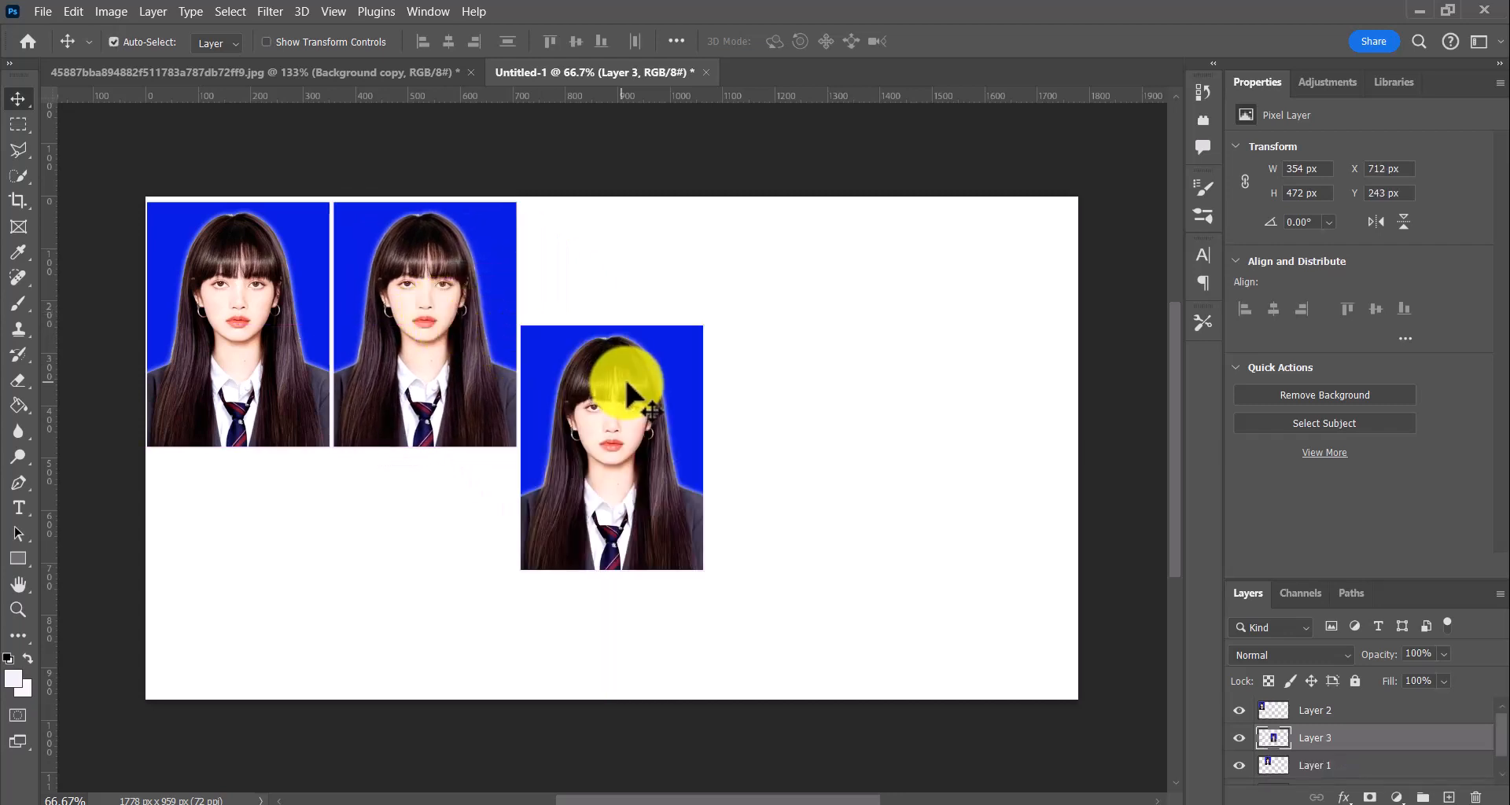
left_click_drag(612, 358, 629, 271)
key("ctrl+v")
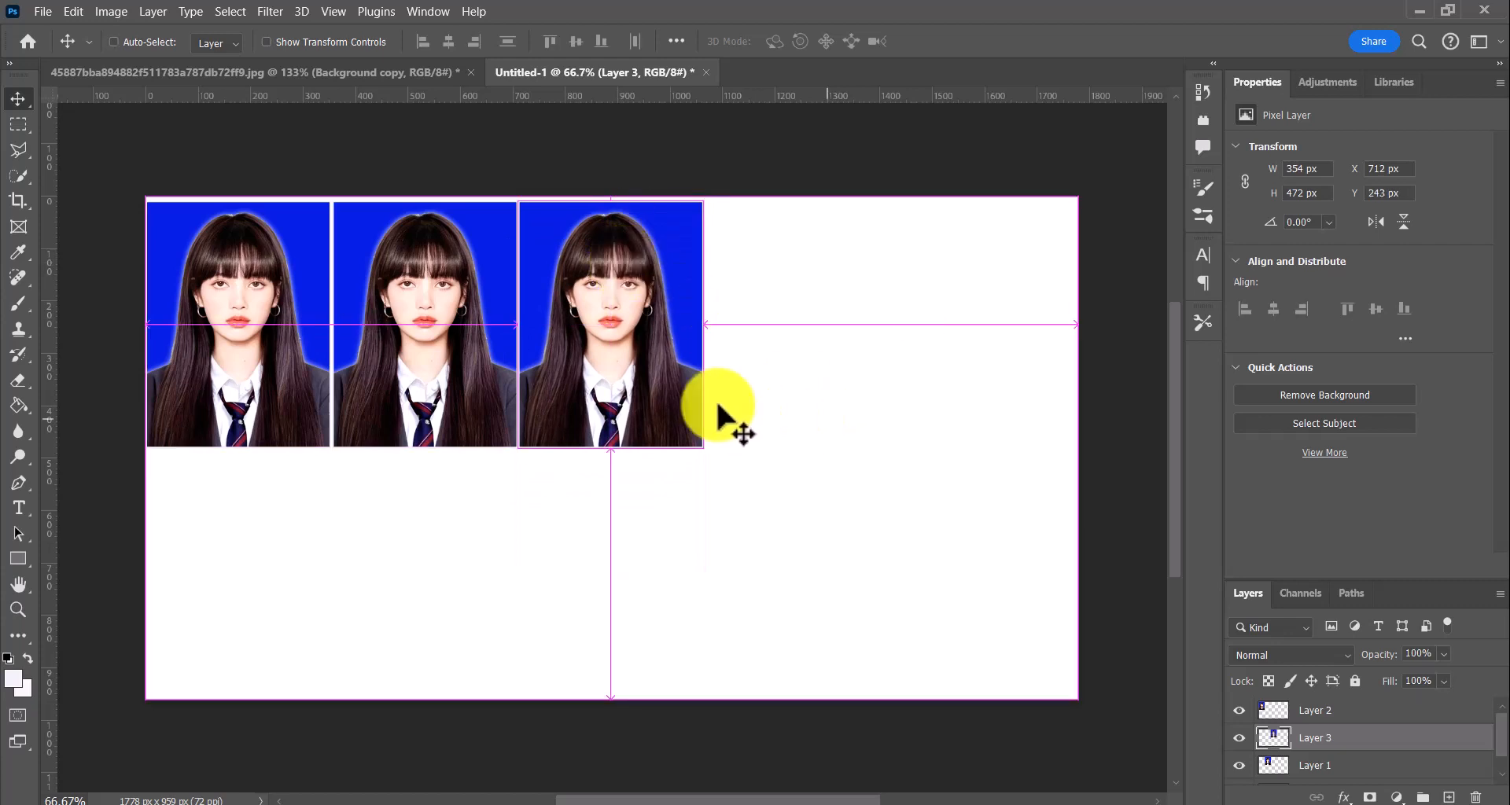
left_click_drag(652, 487, 840, 362)
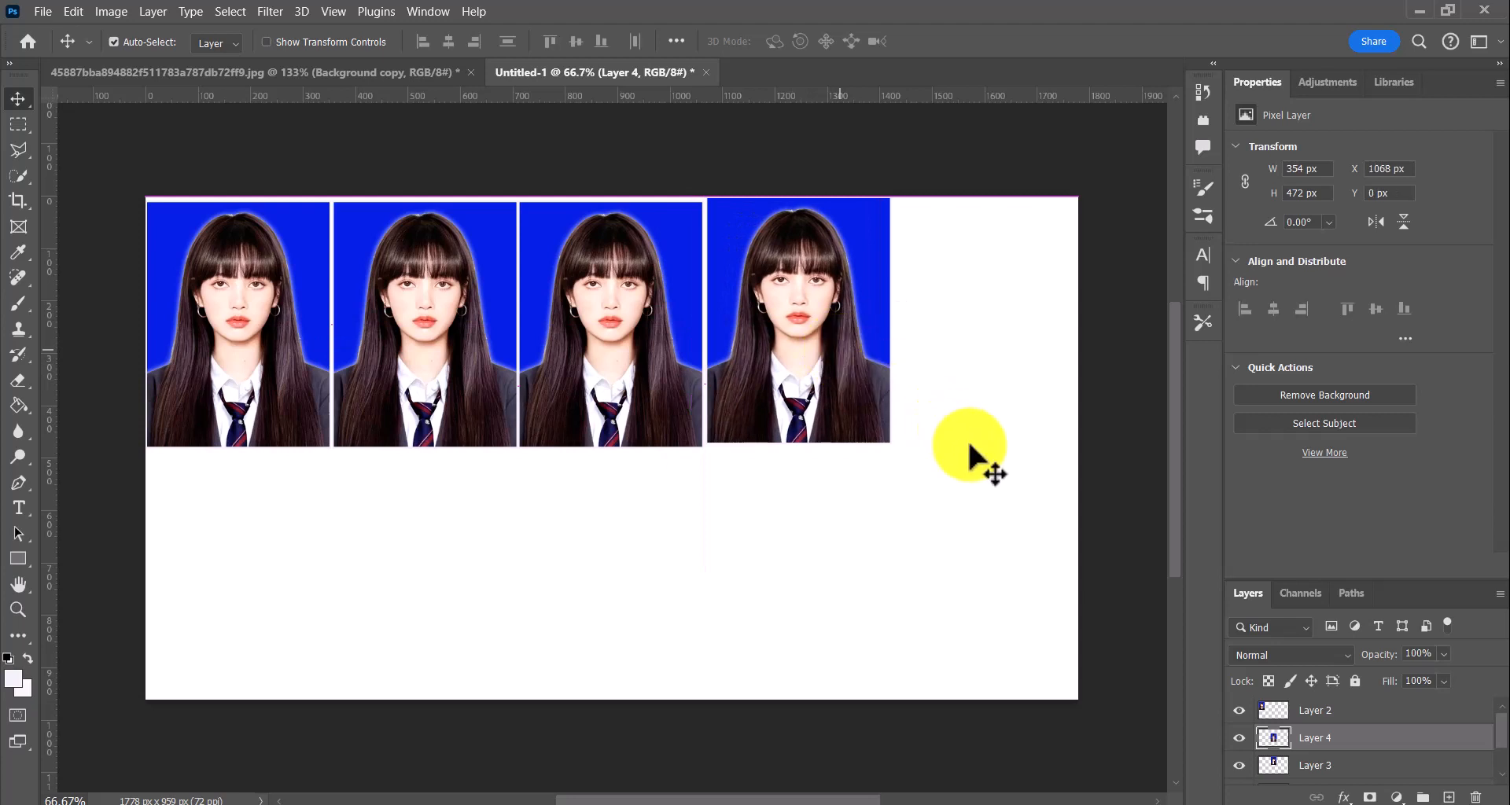
key("ctrl+v")
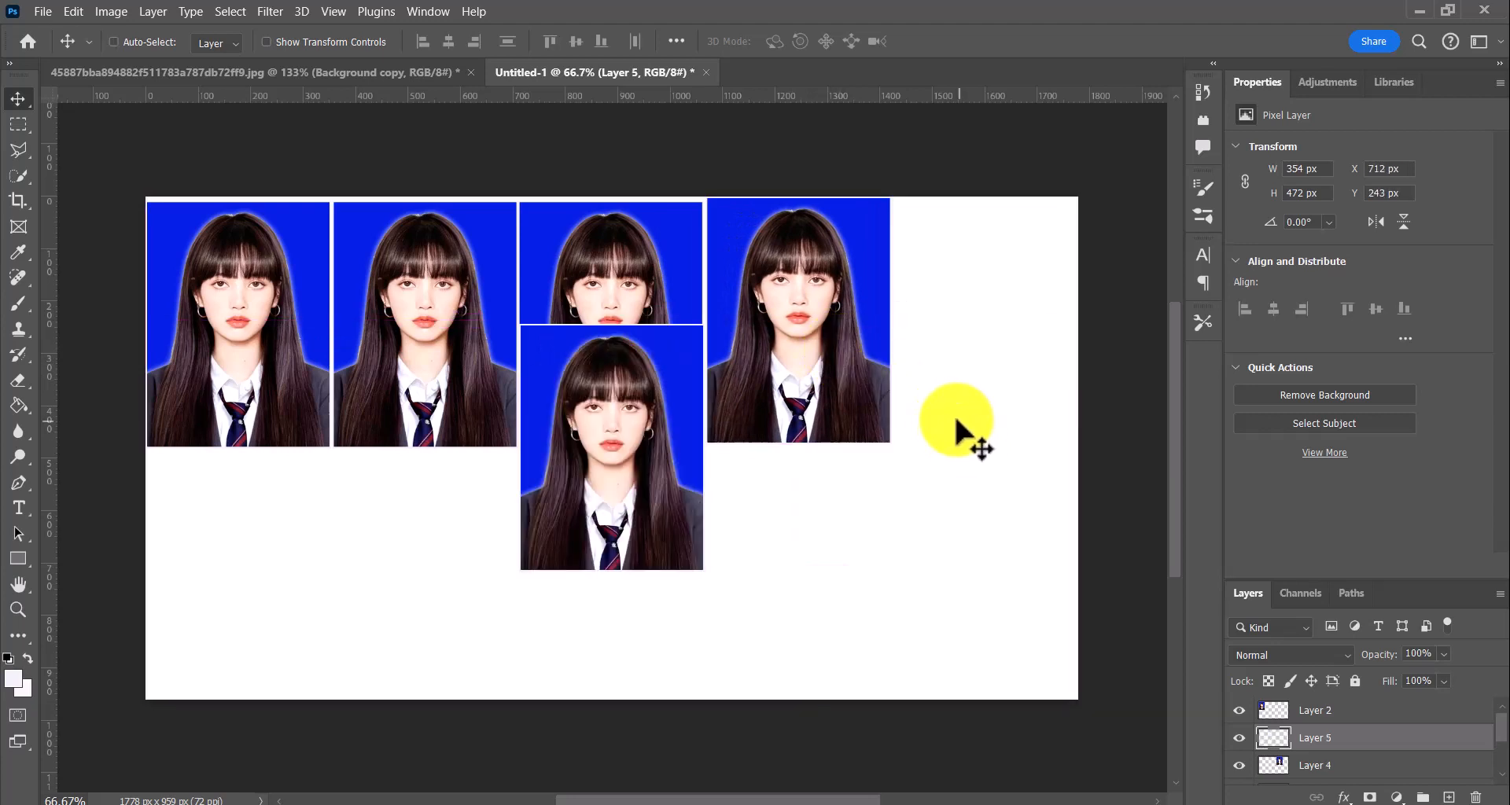
left_click_drag(678, 464, 1043, 361)
left_click_drag(768, 409, 774, 415)
left_click_drag(928, 515, 928, 515)
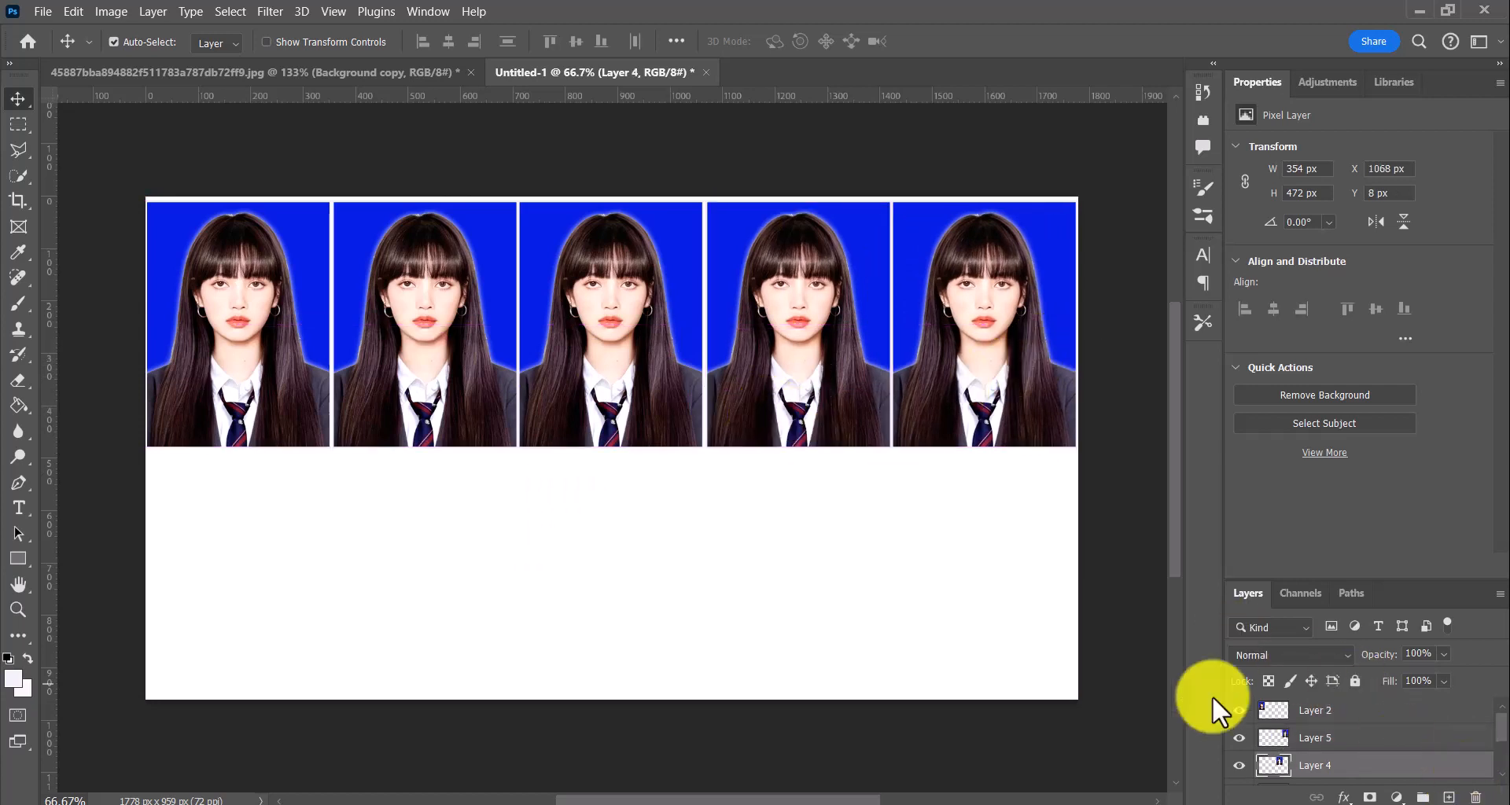
Merge the portrait layers, combining everything with the white background into a single layer using Merge Visible
left_click(1321, 712)
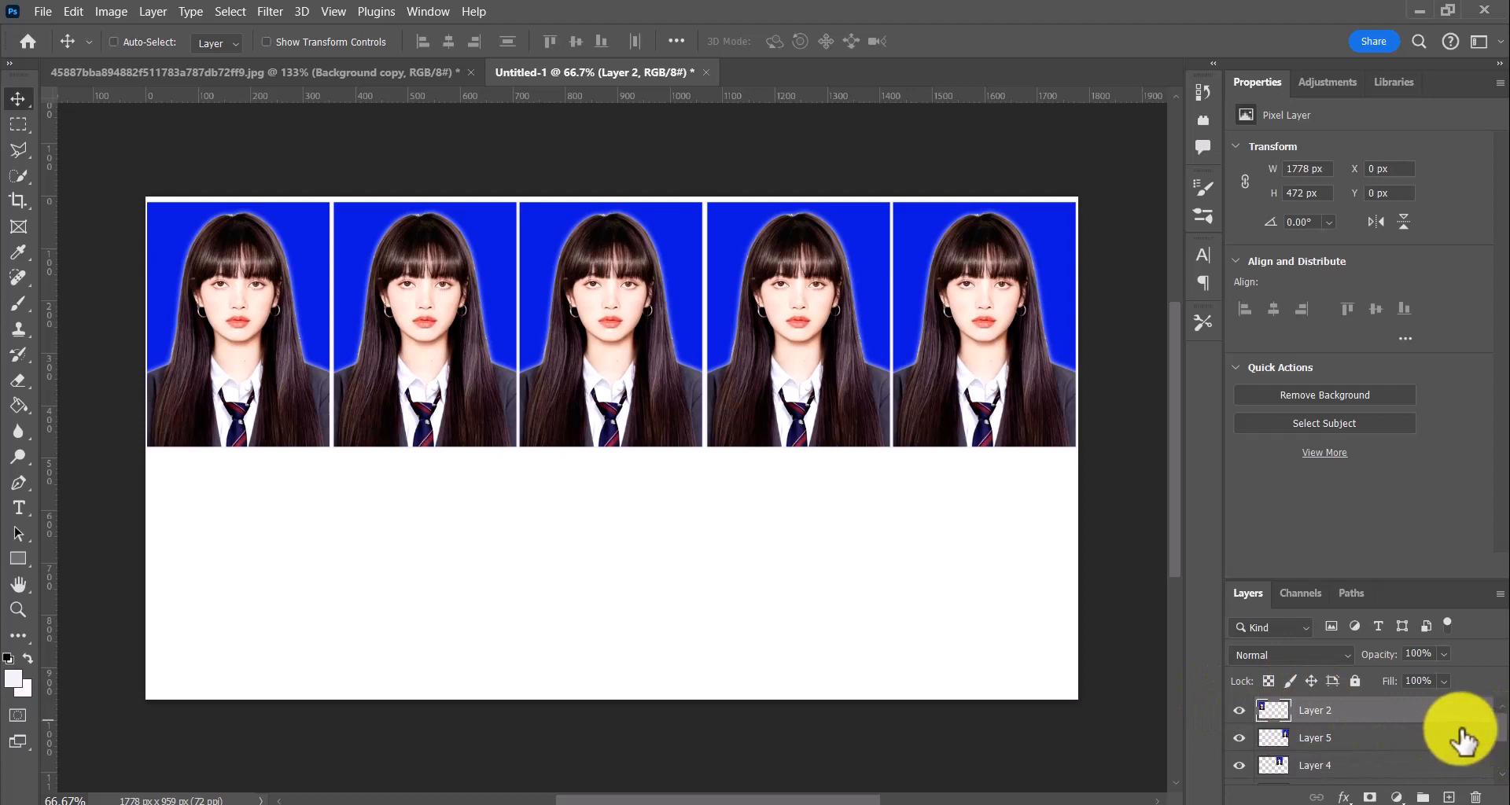
key("ctrl+a")
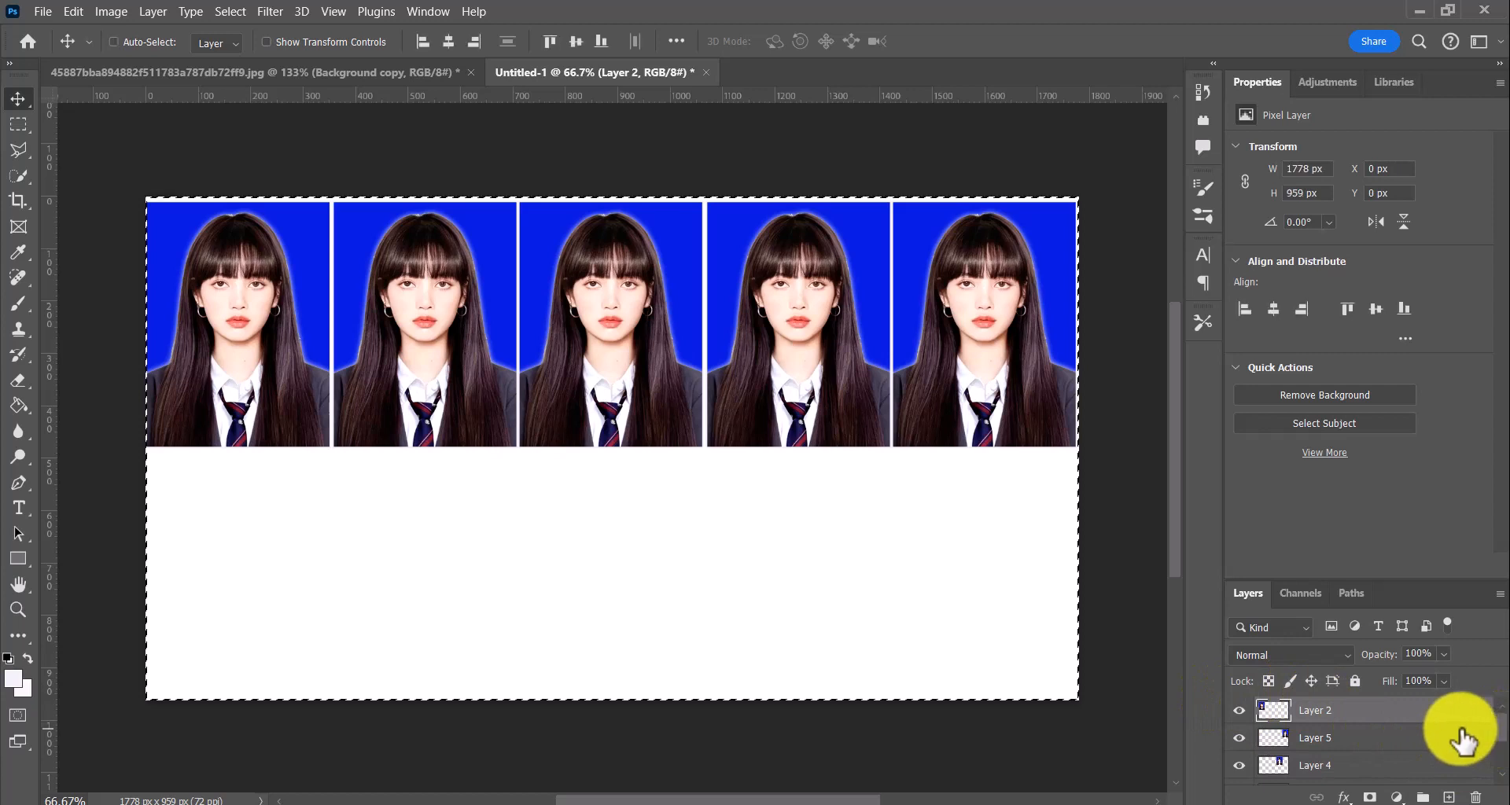
left_click(1404, 740, "shift")
scroll(1502, 755, "down", 2)
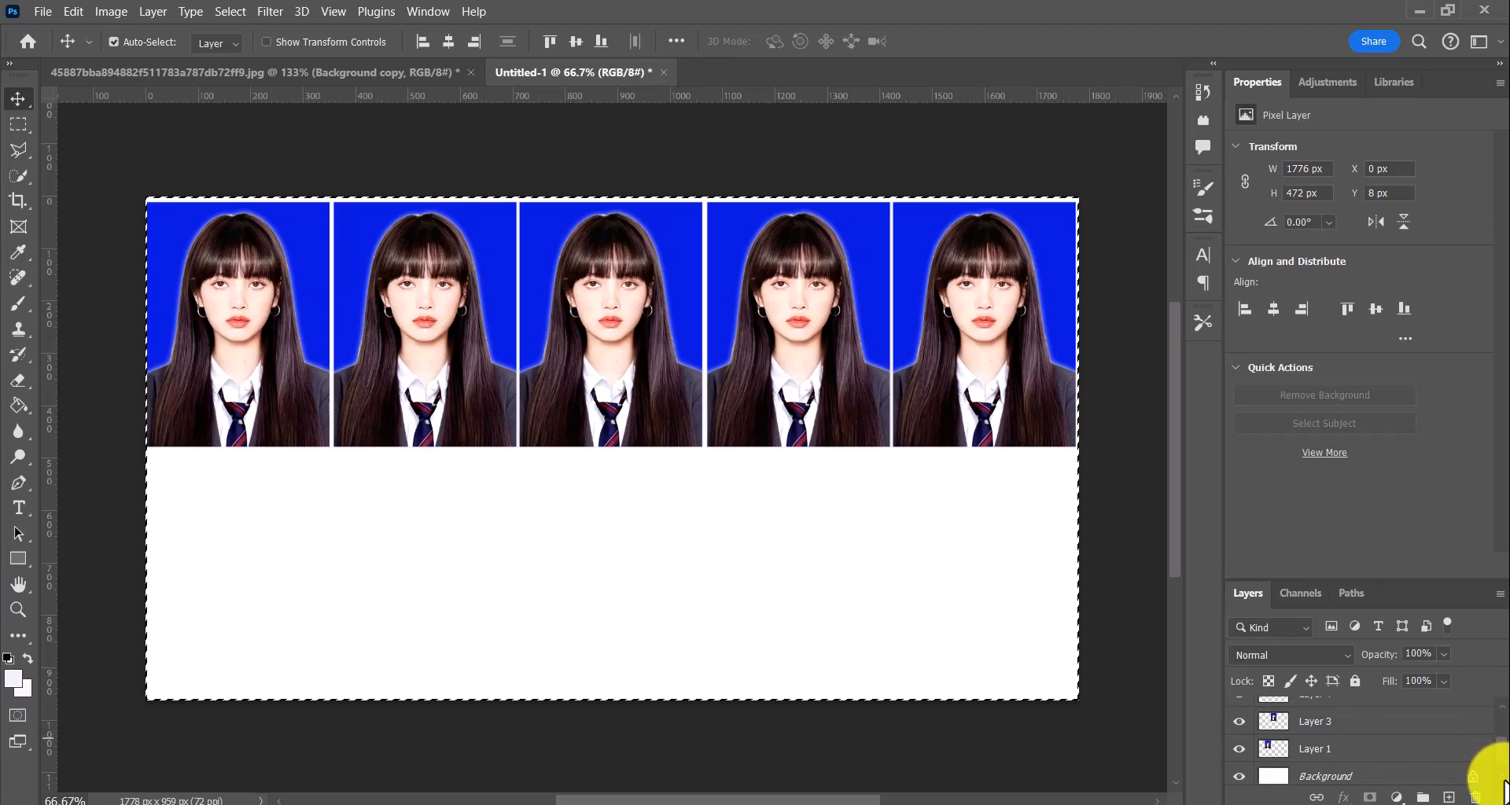
left_click(1327, 751, "ctrl")
right_click(1327, 755)
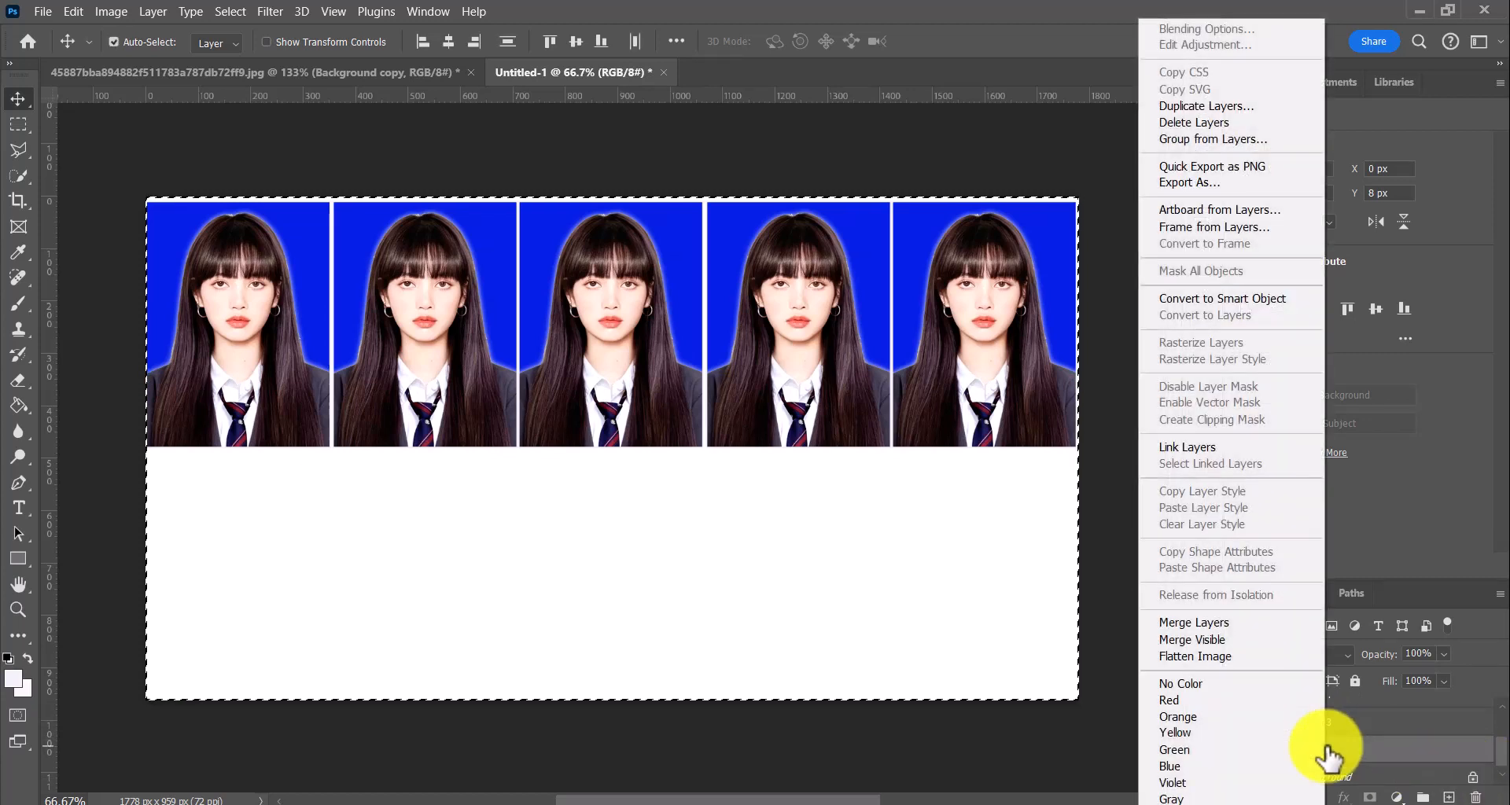
left_click(1256, 621)
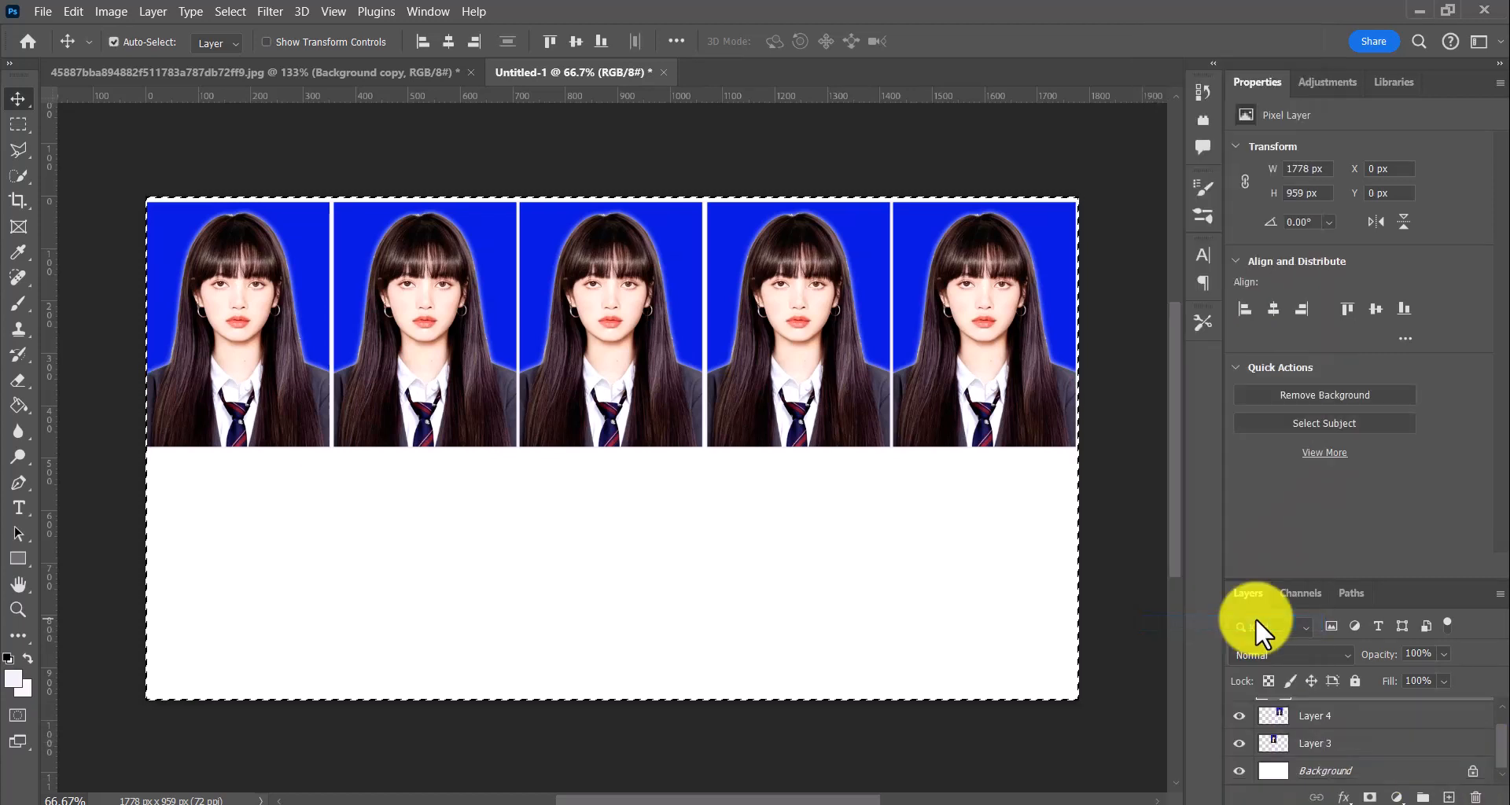
right_click(1339, 718)
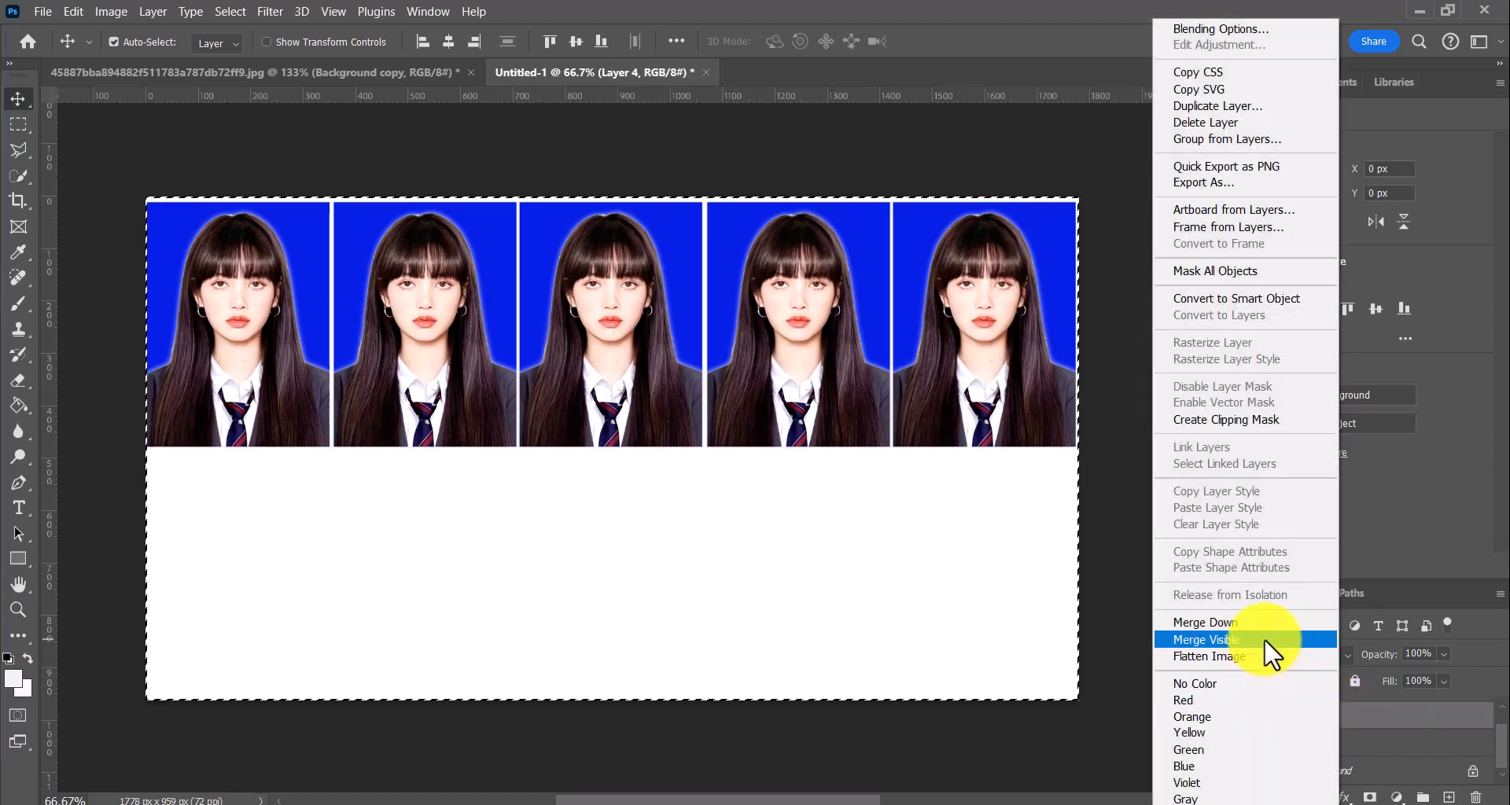
left_click(1265, 640)
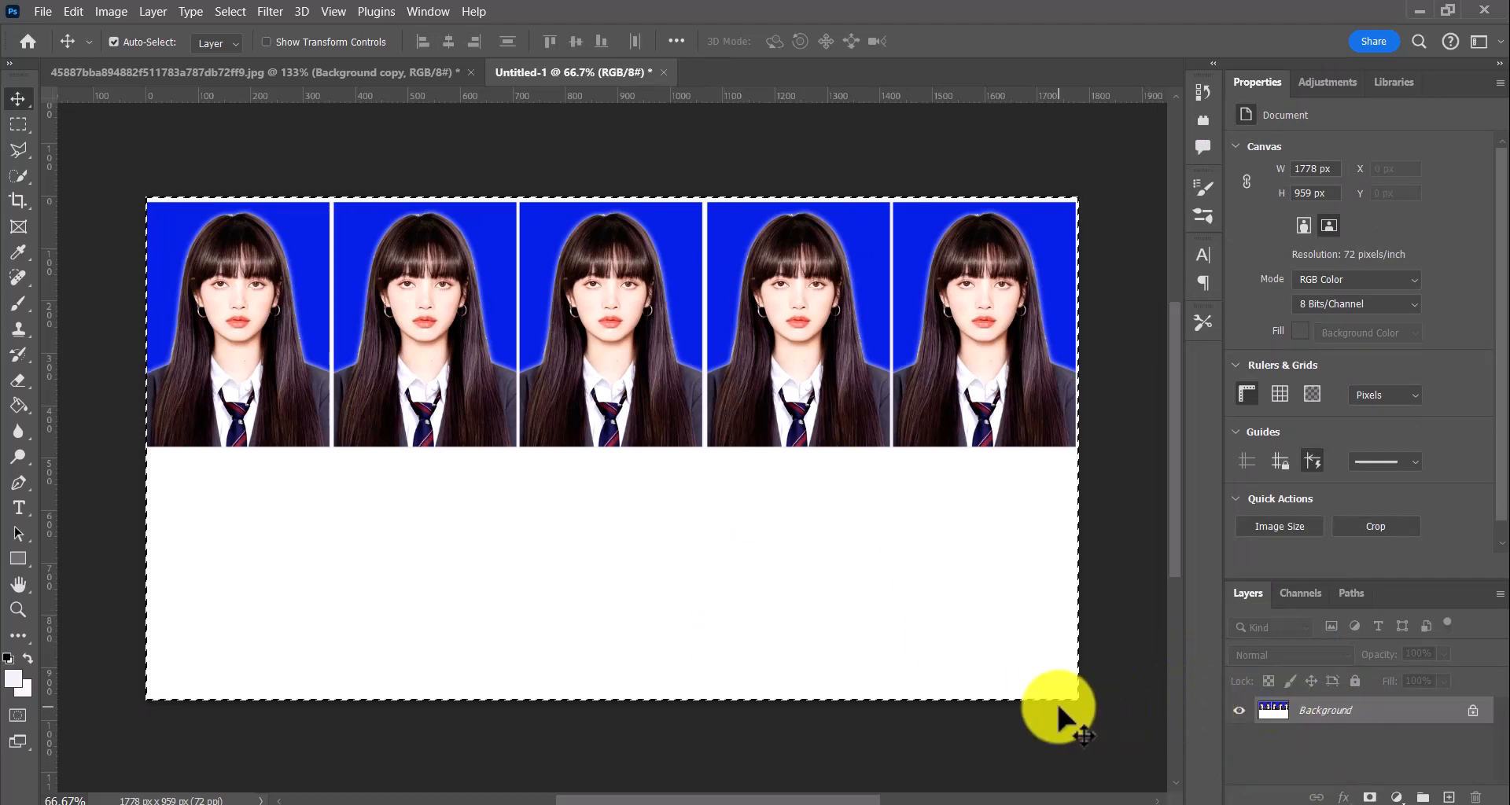
Duplicate the row of five portraits onto a new layer, place it directly below as a second row, and merge it with the background
left_click(17, 125)
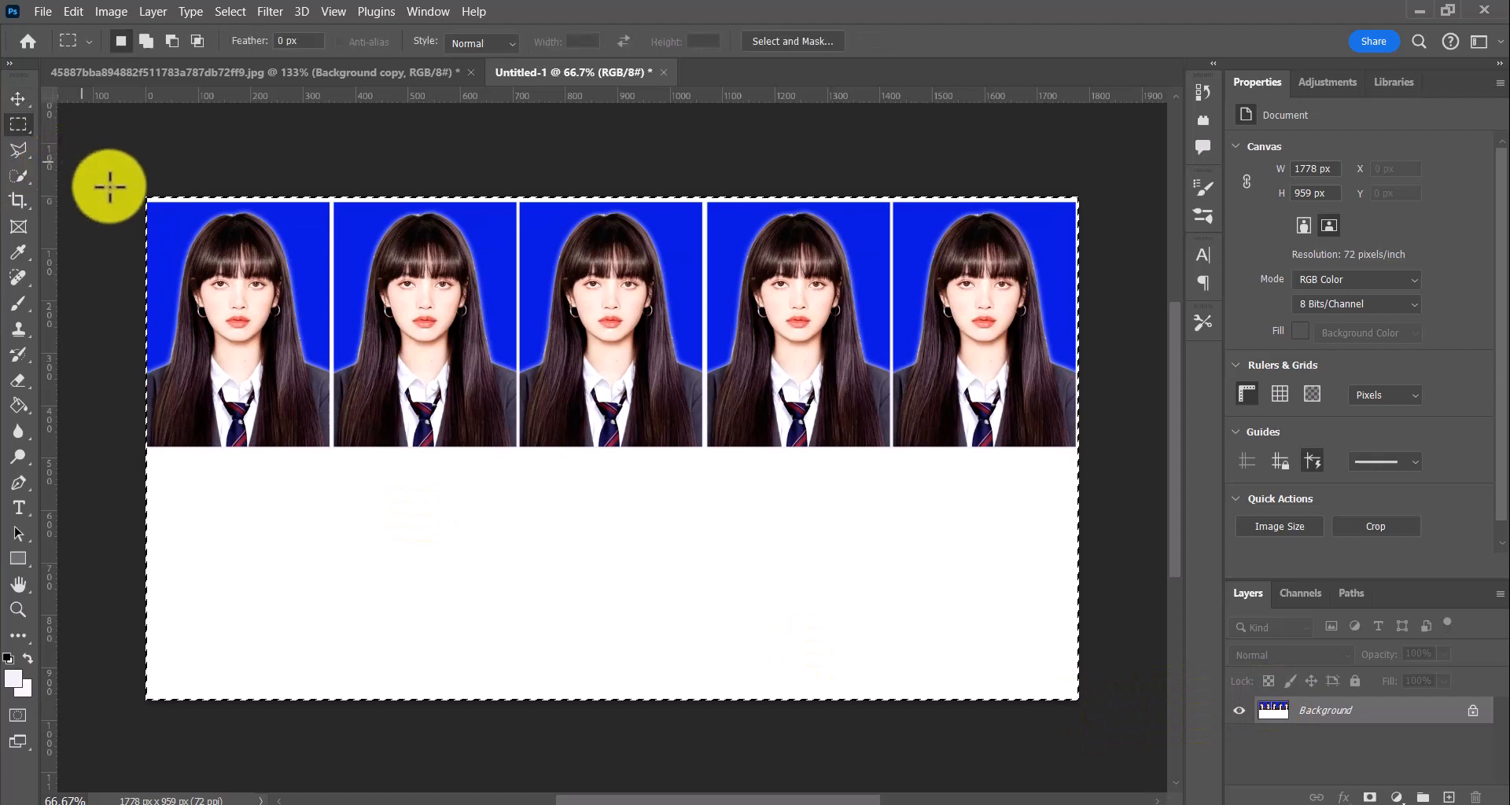
left_click_drag(148, 203, 1090, 464)
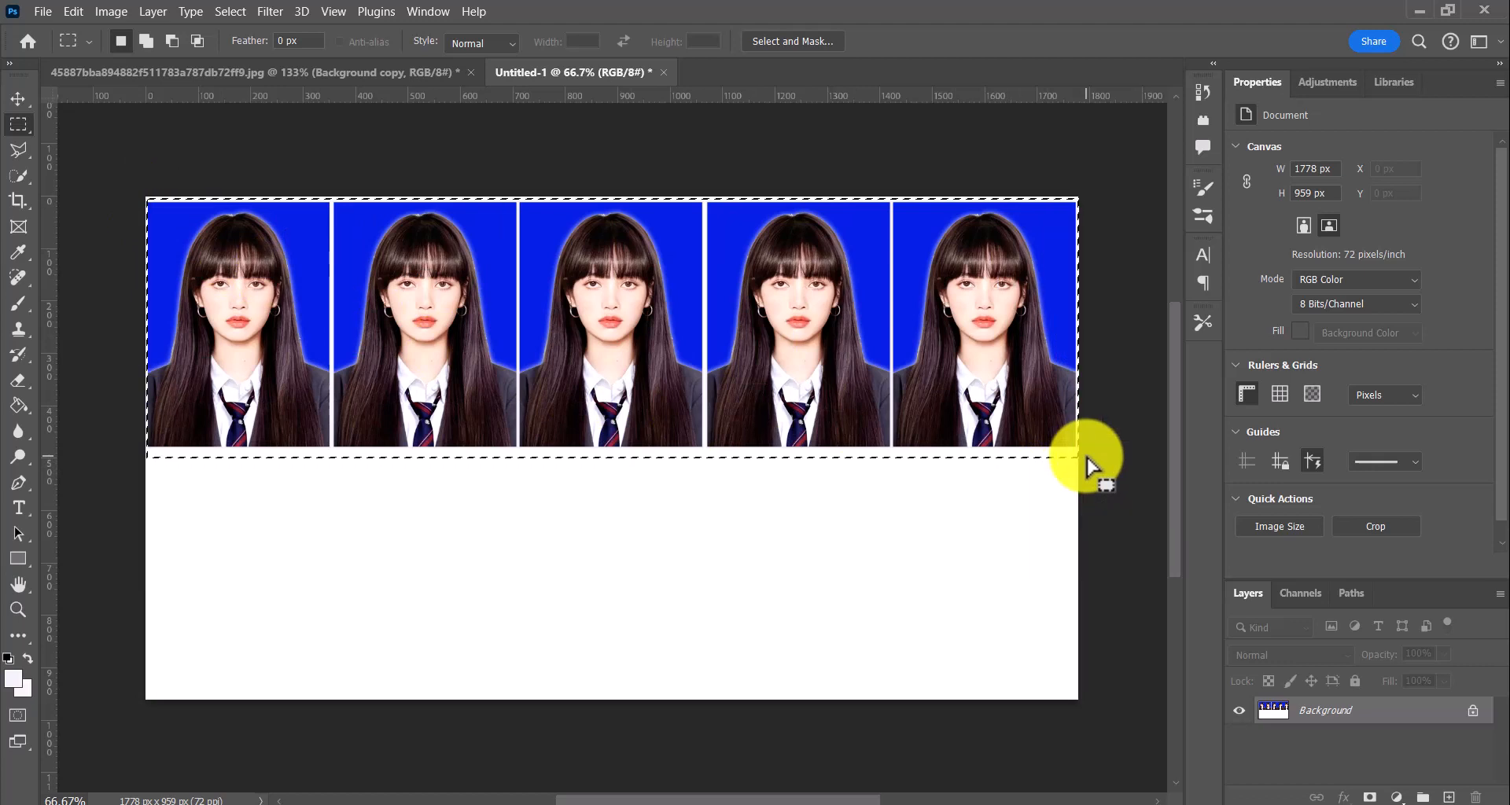
key("ctrl+j")
left_click(18, 101)
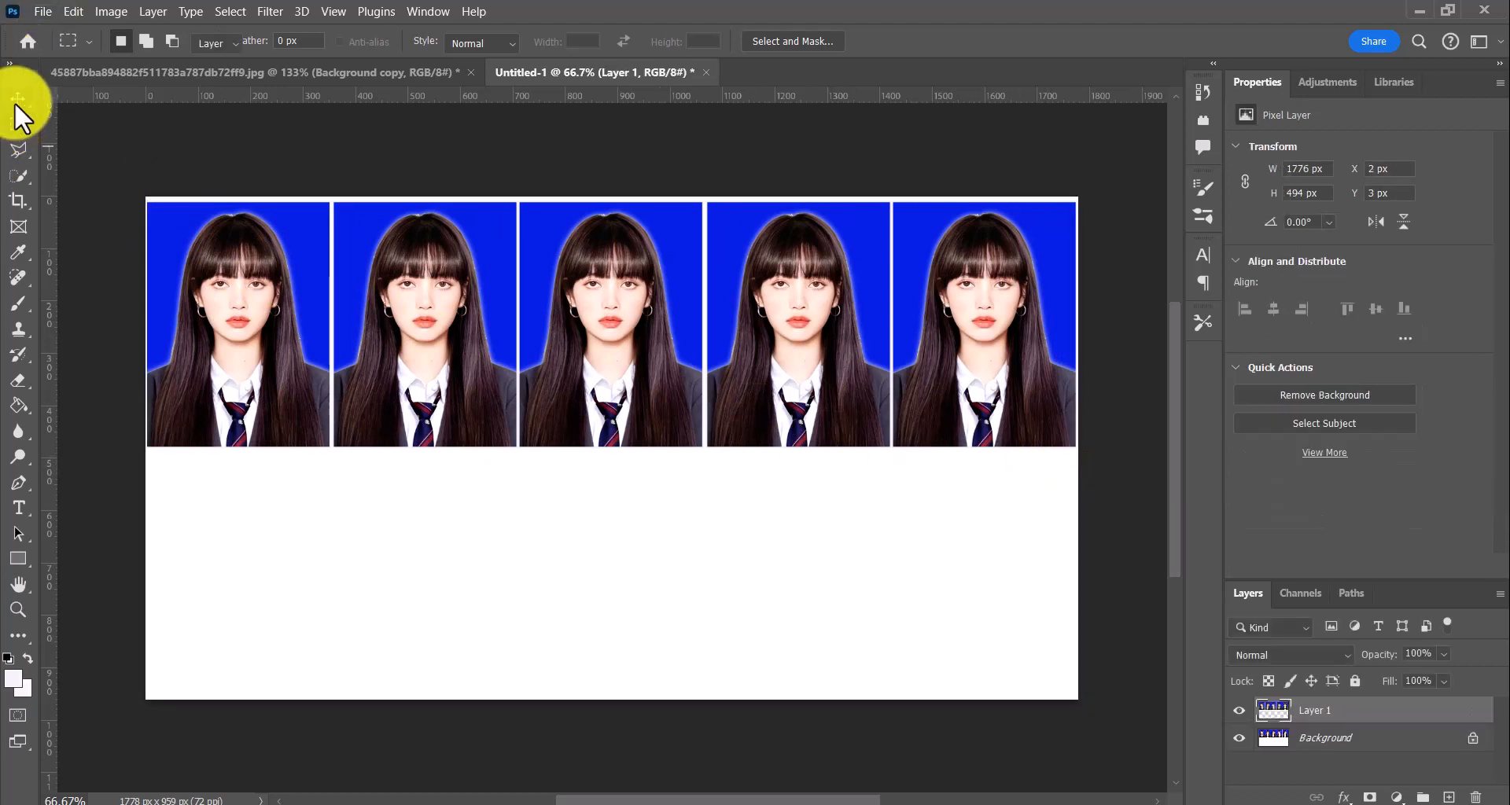
left_click_drag(782, 404, 786, 618)
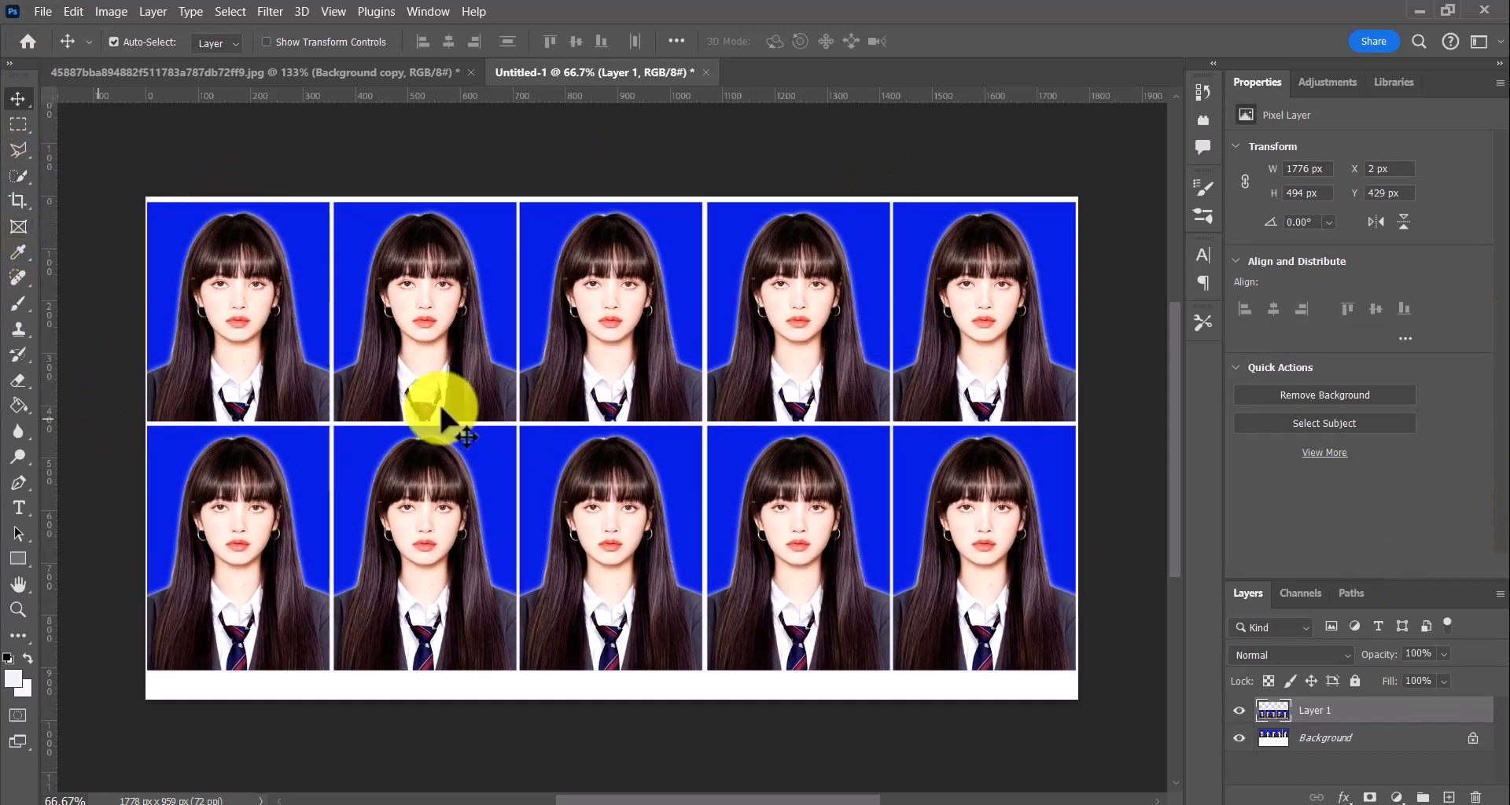
left_click(1309, 737, "shift")
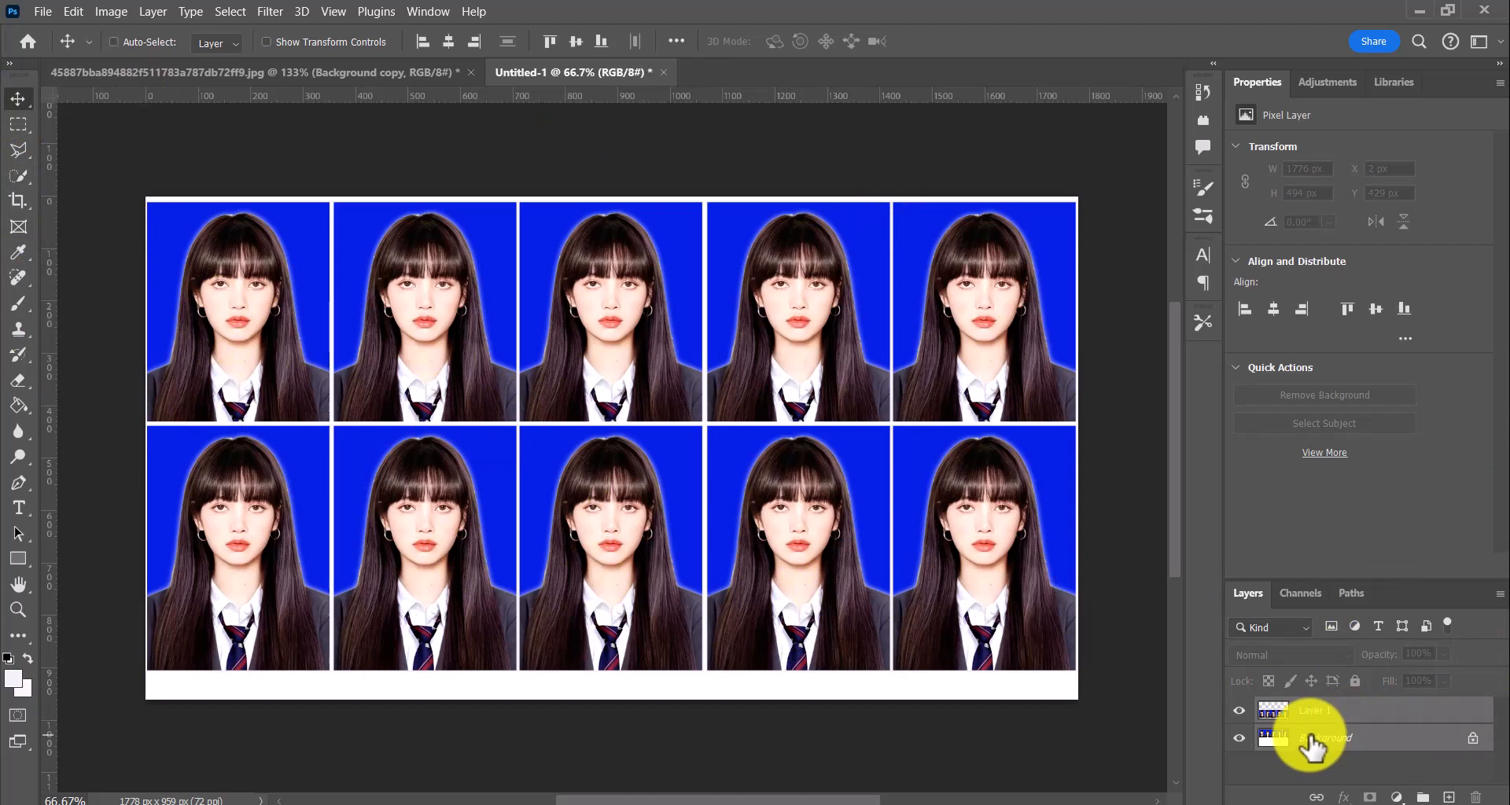
key("ctrl+e")
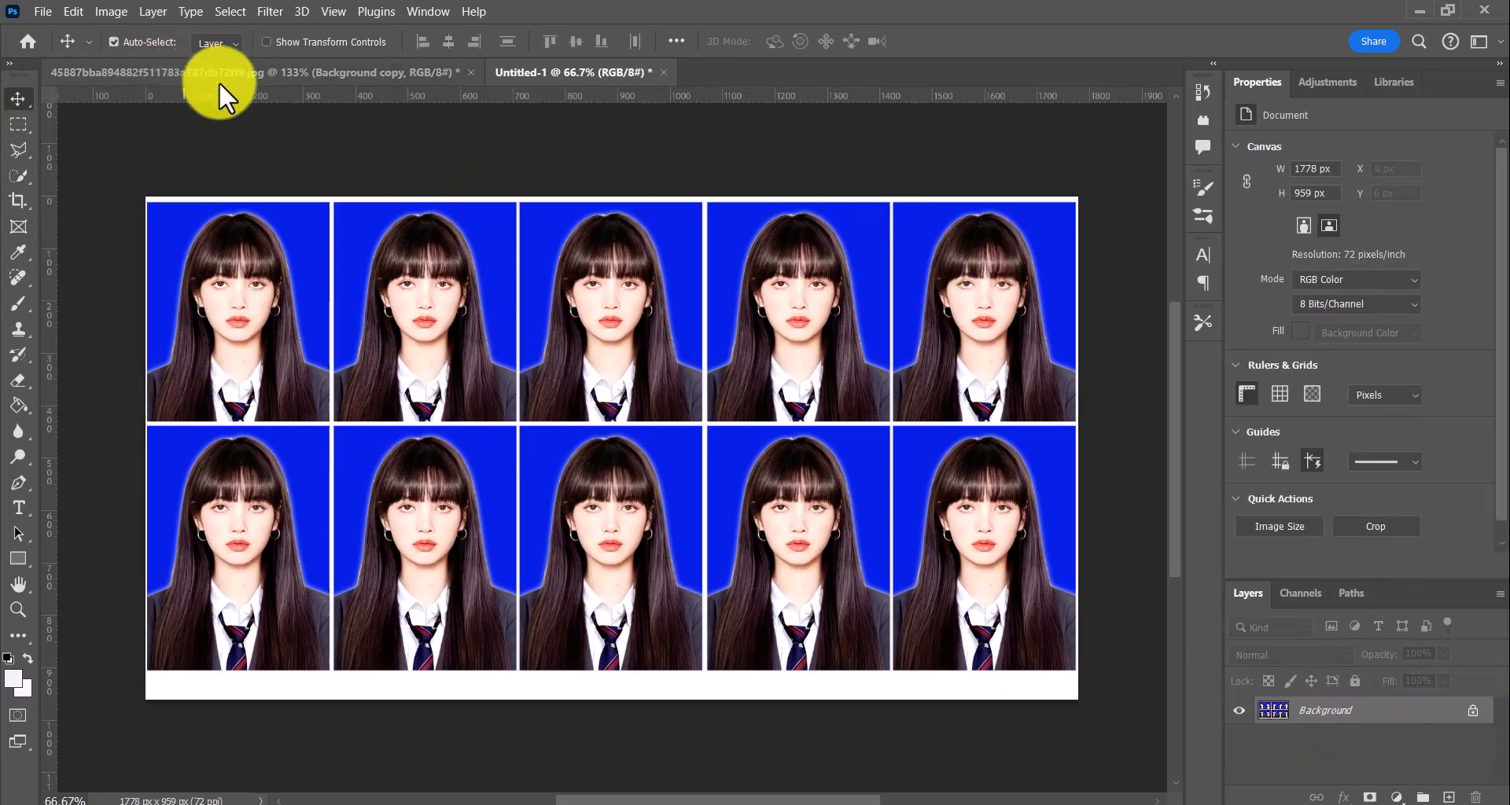
Bring up the single-portrait document and float the Untitled-1 sheet in its own window beside the portrait
left_click(285, 72)
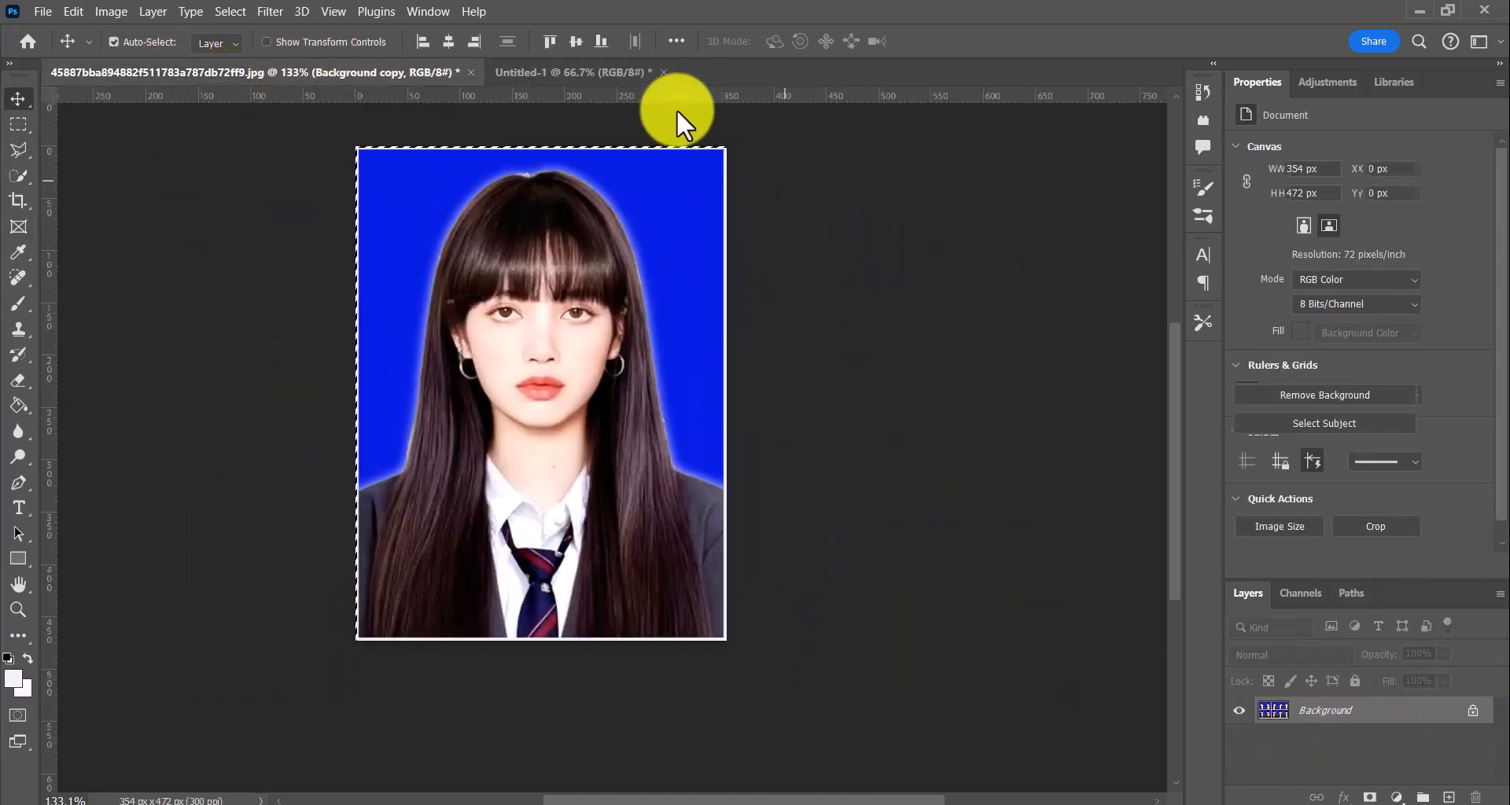
left_click_drag(566, 72, 725, 177)
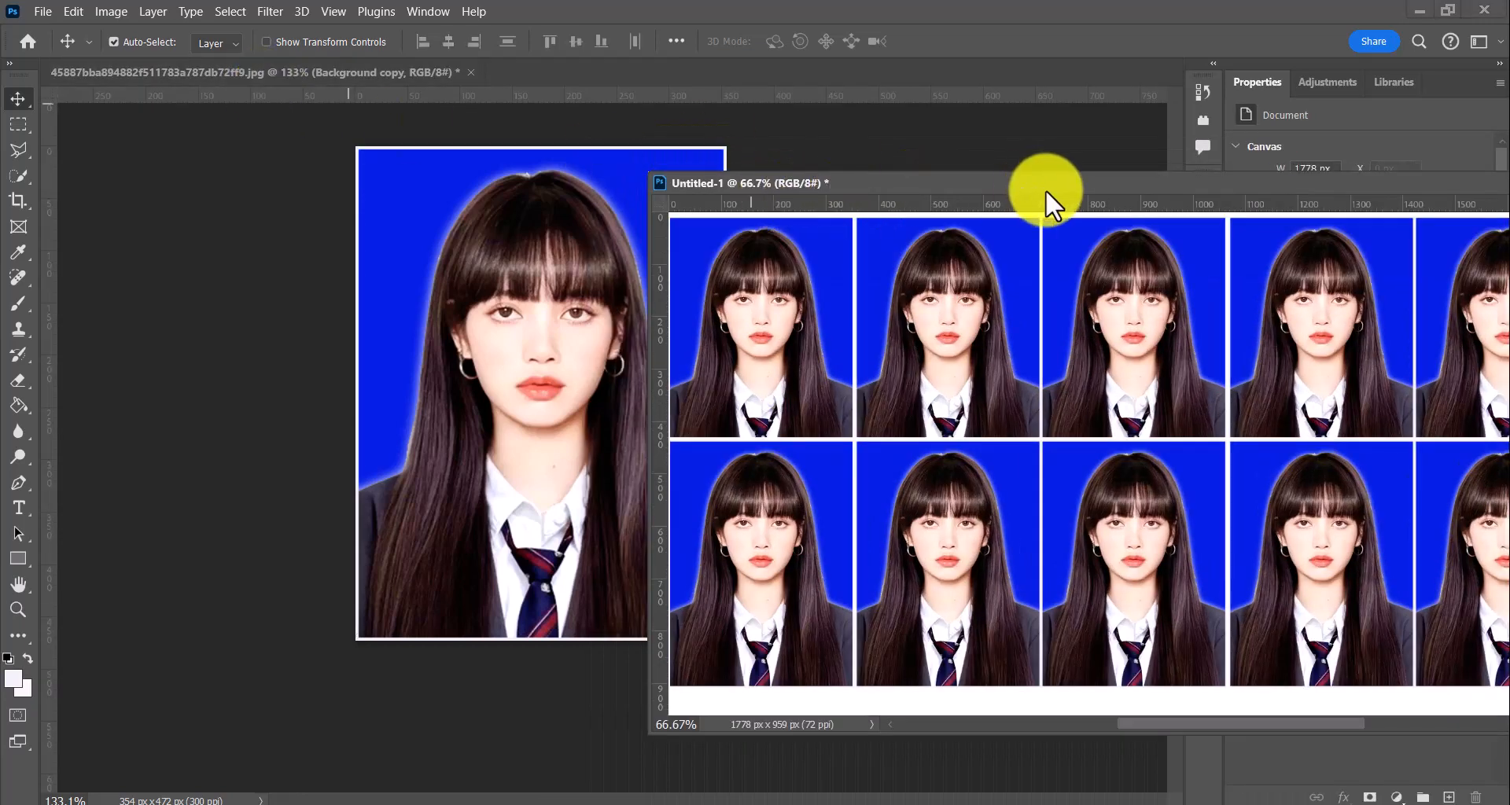
left_click_drag(1044, 189, 915, 134)
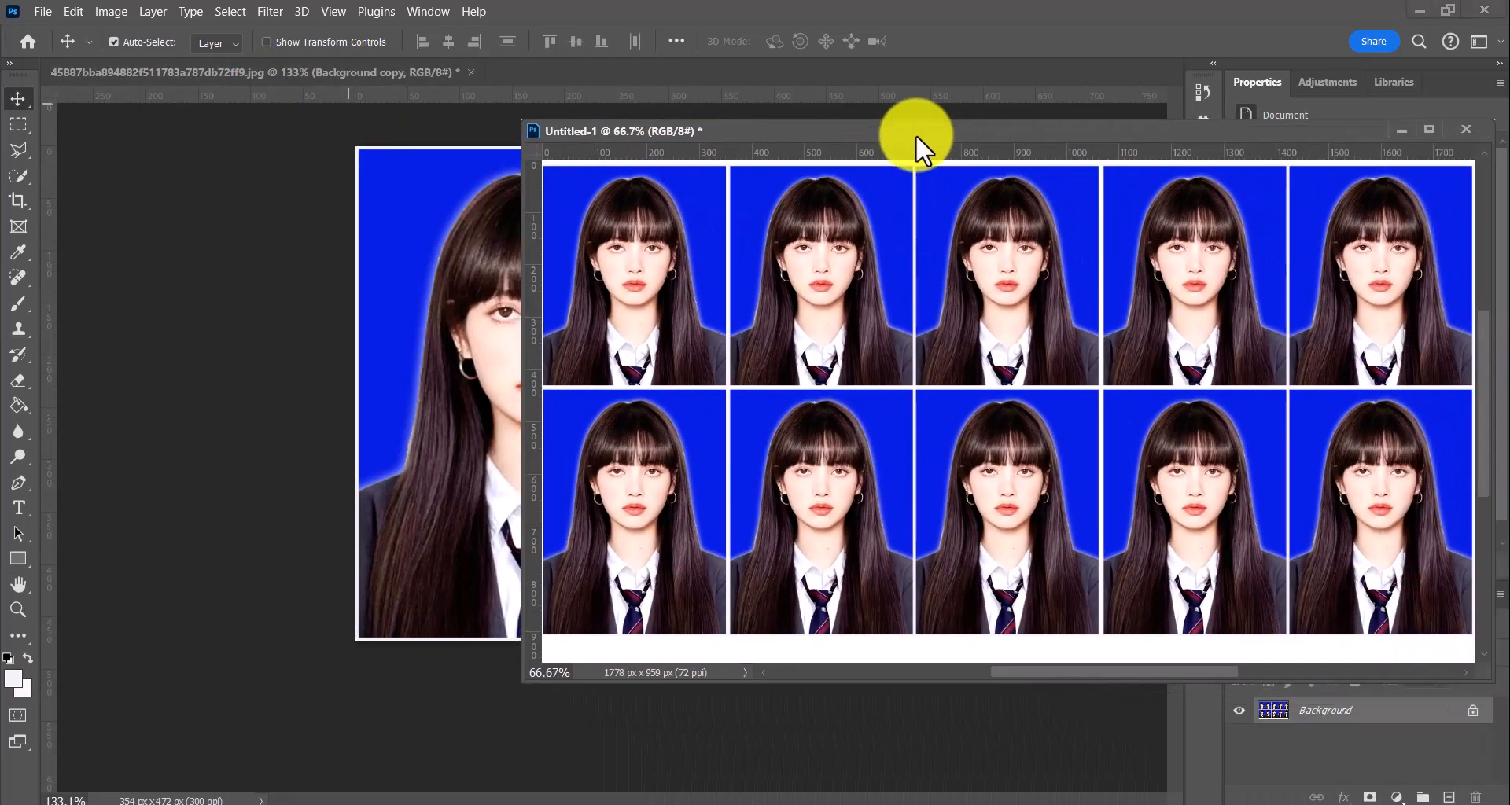
In the single-portrait document, hide the Background copy layer to expose the original photo, and clear the selection
left_click(293, 490)
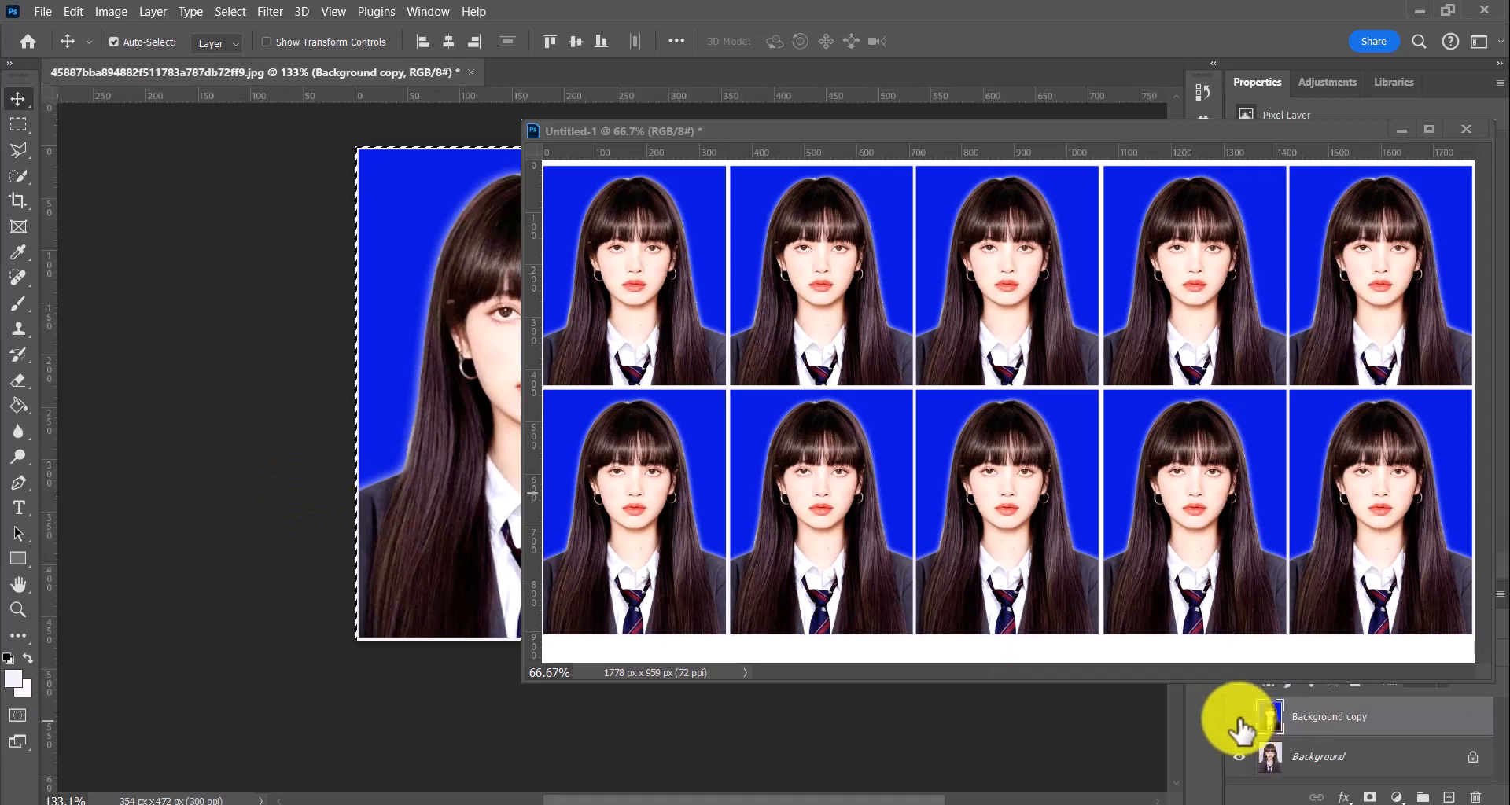
left_click(1240, 718)
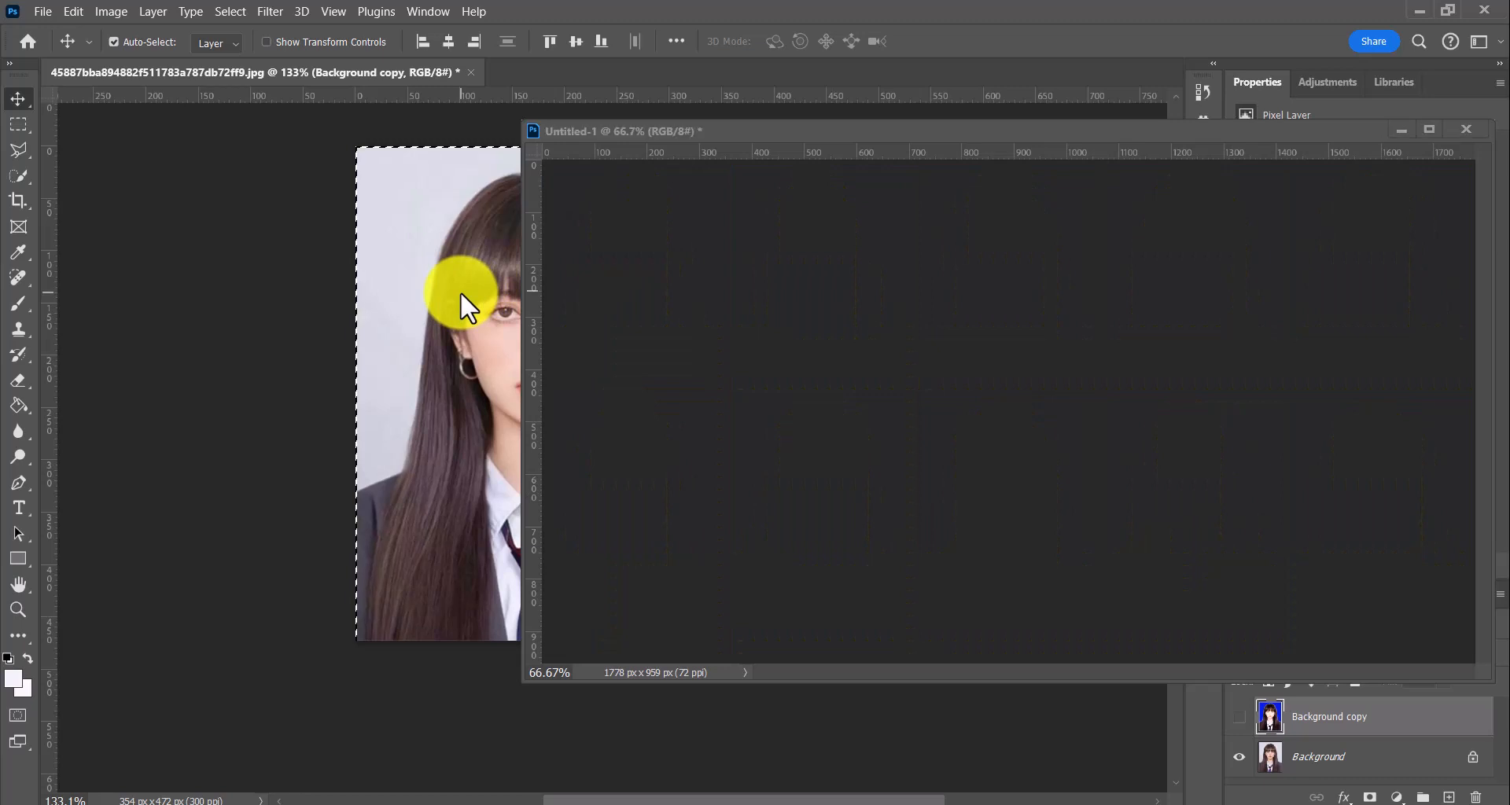
key("ctrl+d")
left_click_drag(462, 298, 646, 179)
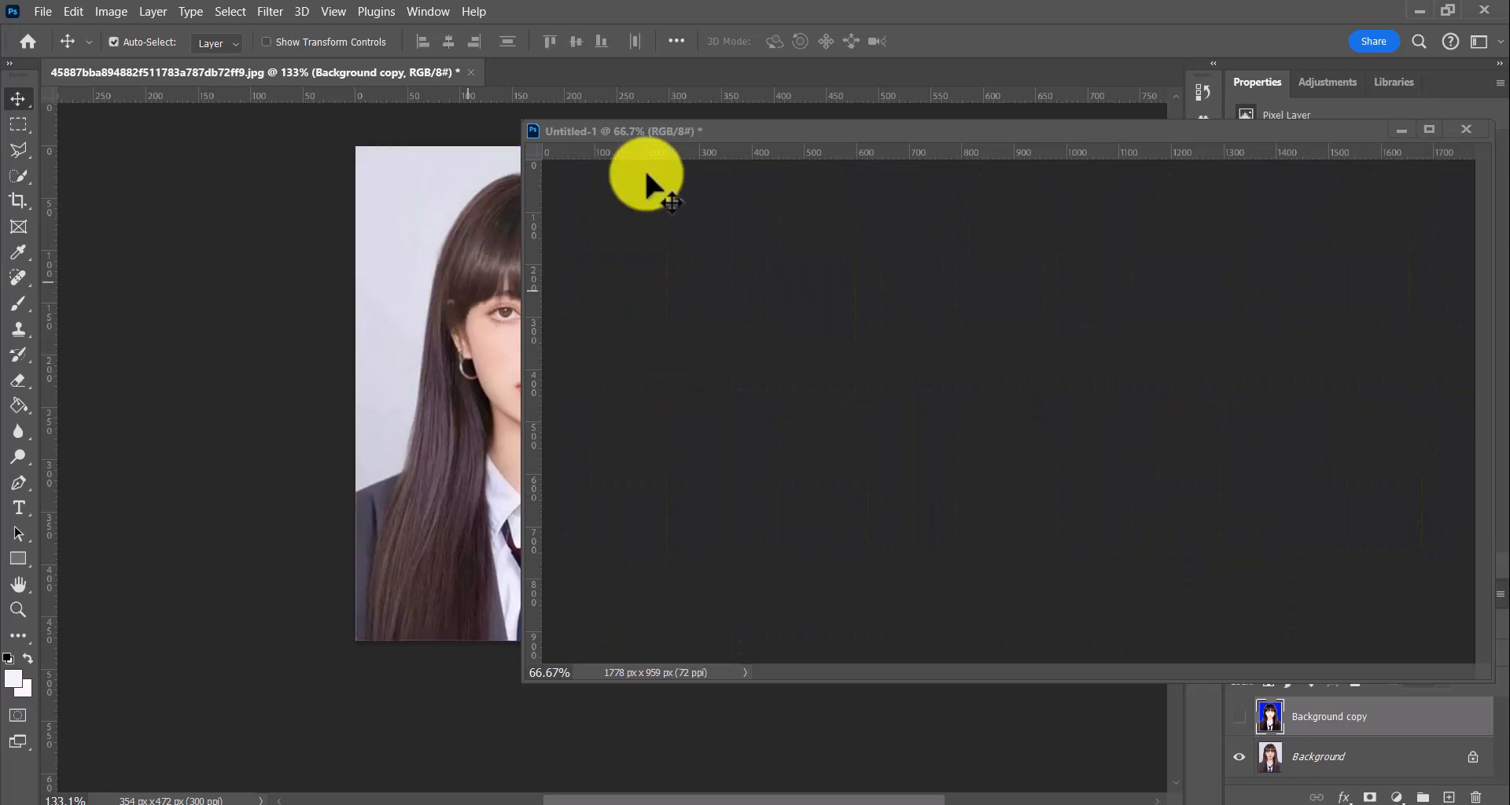
Shift the floating Untitled-1 window aside to compare the sheet with the original portrait, and return it to the middle of the workspace
left_click_drag(749, 121, 940, 129)
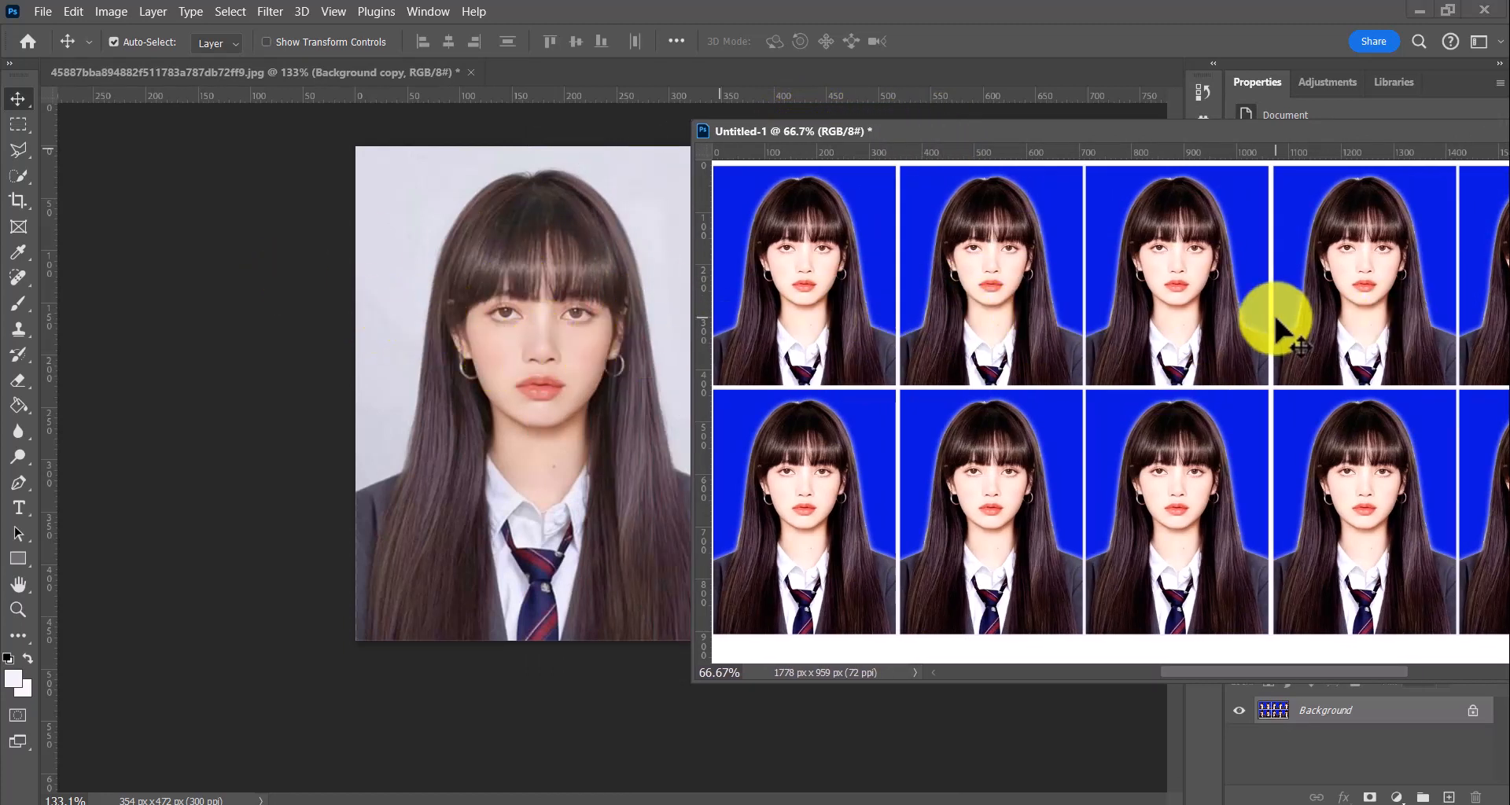
left_click_drag(1375, 136, 854, 151)
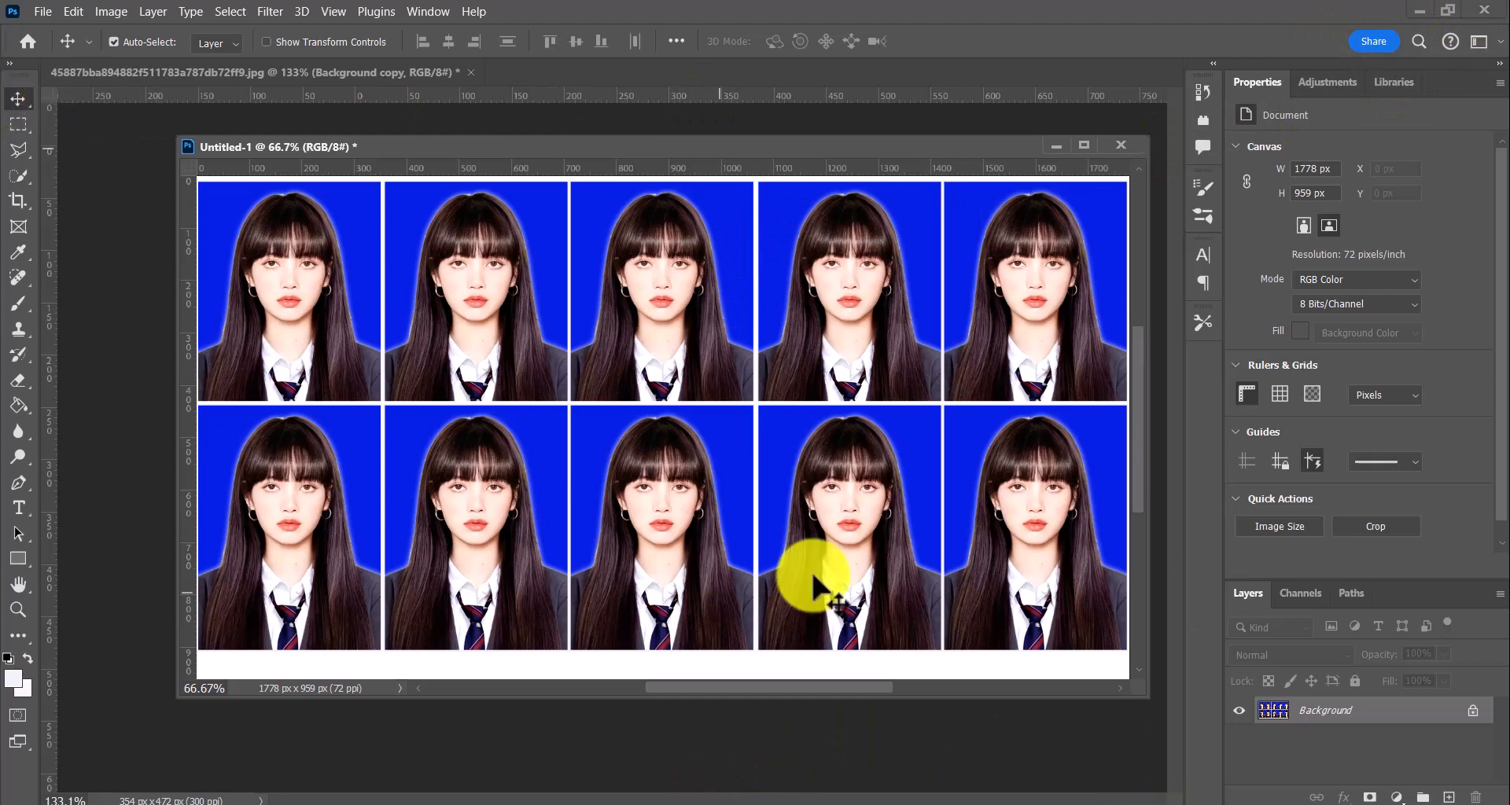
mouse_move(686, 802)
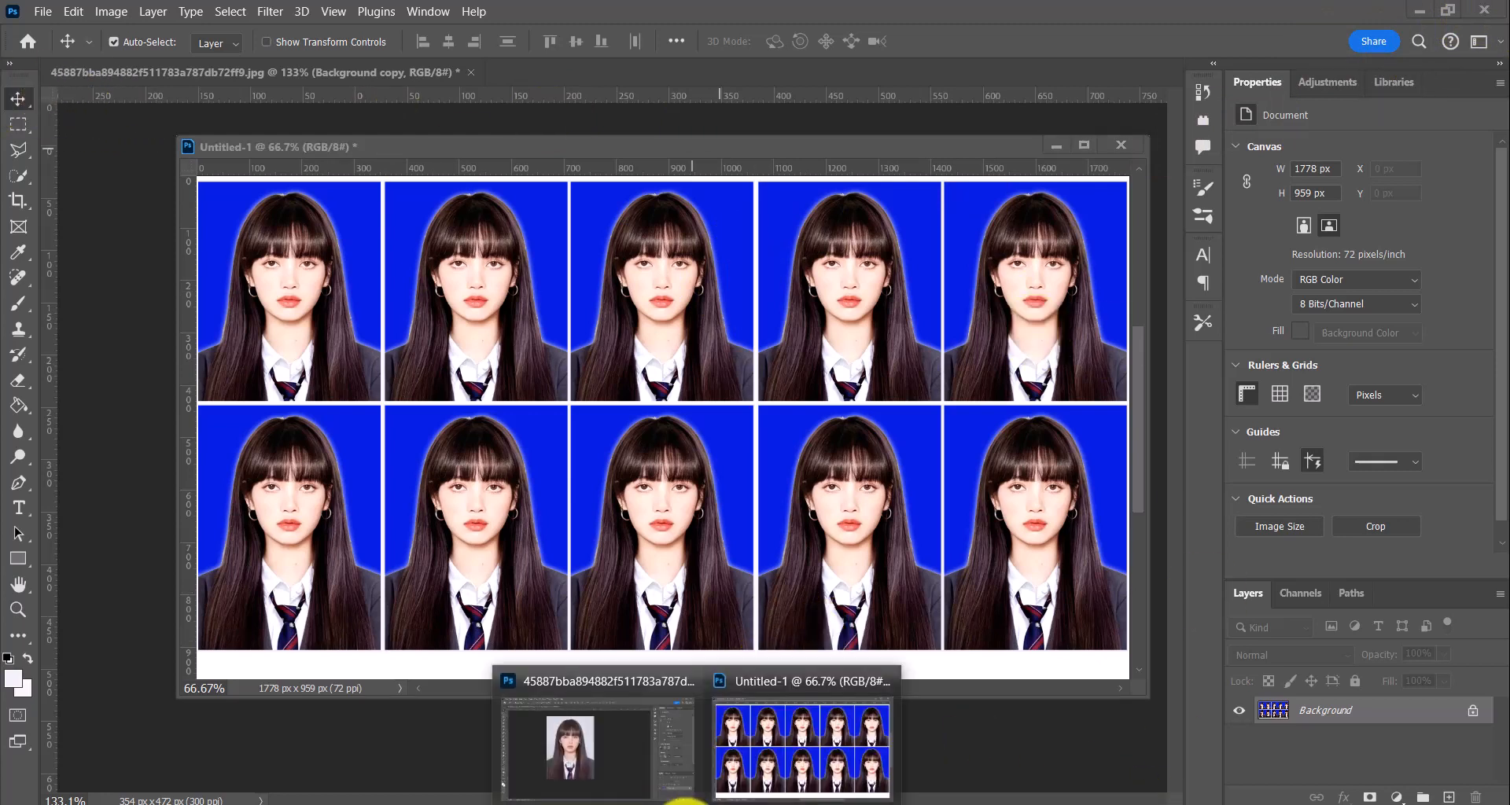